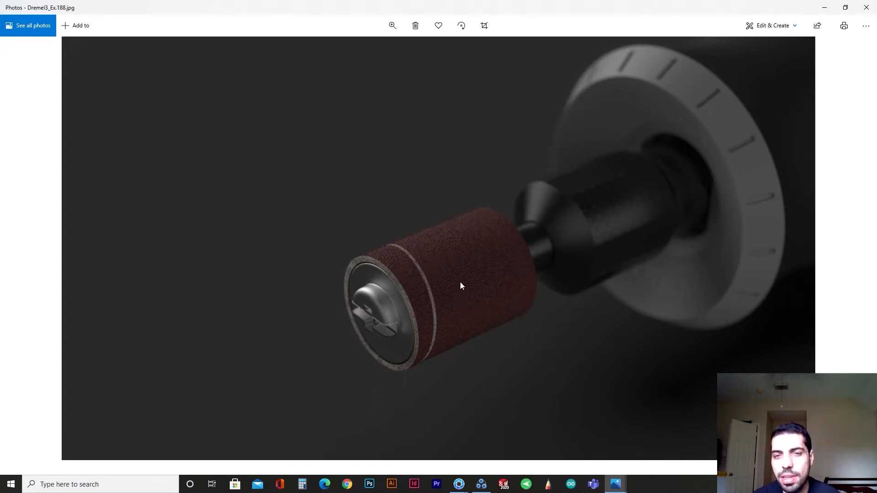
Switch to KeyShot and examine the grey drum sleeve's flat material and its material graph.
{"action": "left_click", "coordinate": [825, 7]}
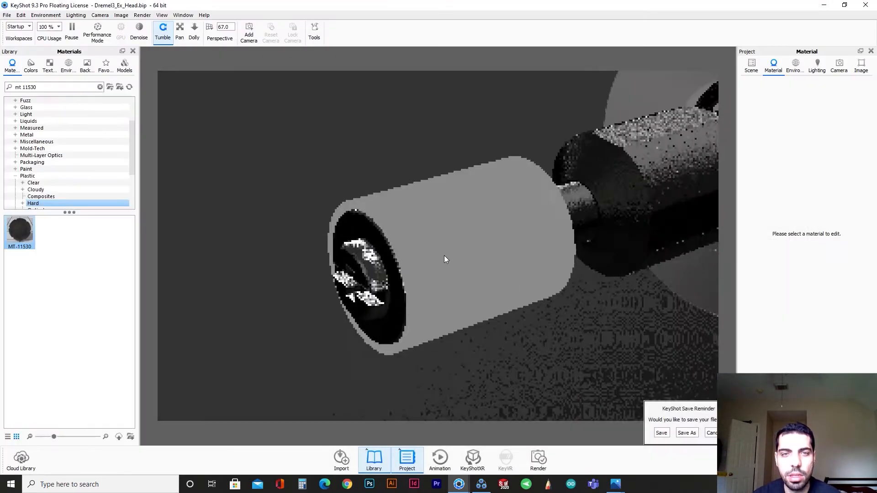
{"action": "left_click_drag", "start_coordinate": [447, 249], "coordinate": [574, 272]}
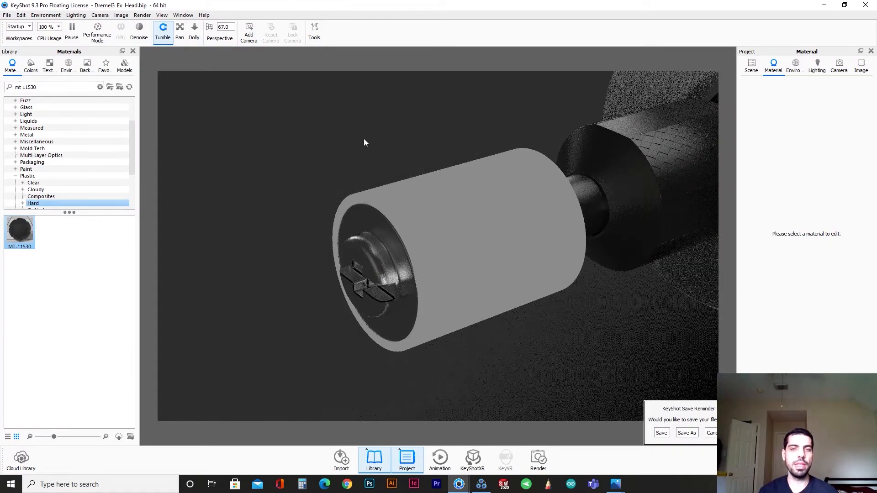
{"action": "scroll", "coordinate": [495, 273], "scroll_direction": "down", "scroll_amount": 8}
{"action": "scroll", "coordinate": [498, 245], "scroll_direction": "up", "scroll_amount": 6}
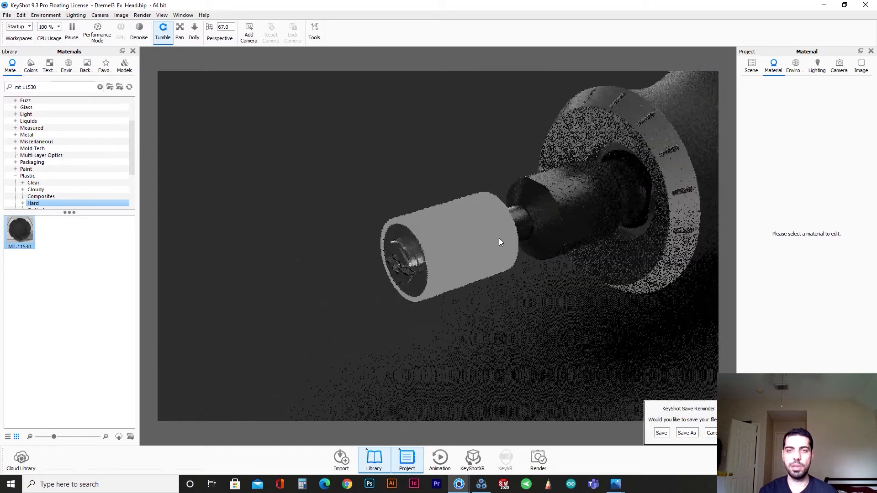
{"action": "left_click_drag", "start_coordinate": [499, 241], "coordinate": [438, 227]}
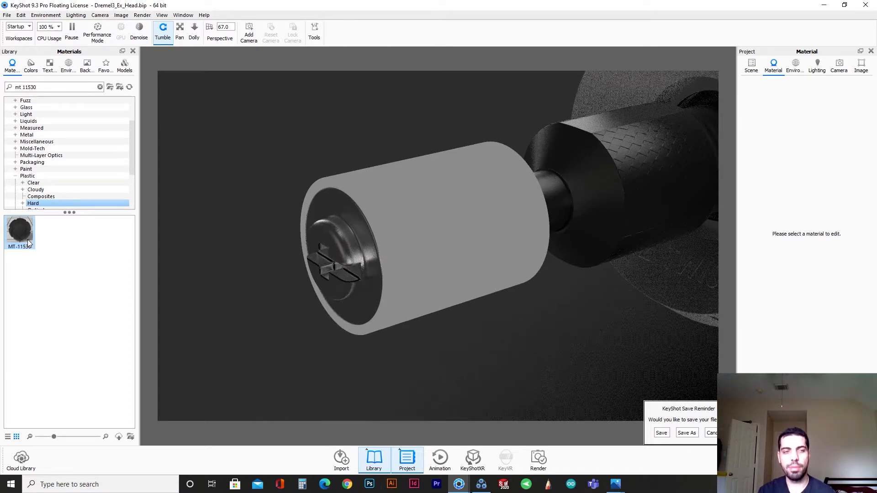
{"action": "double_click", "coordinate": [447, 235]}
{"action": "left_click", "coordinate": [767, 101]}
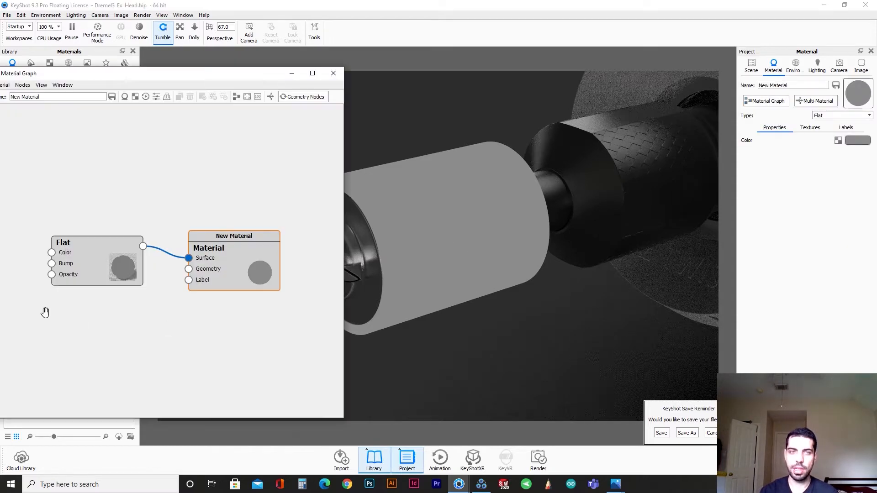
{"action": "left_click", "coordinate": [333, 73]}
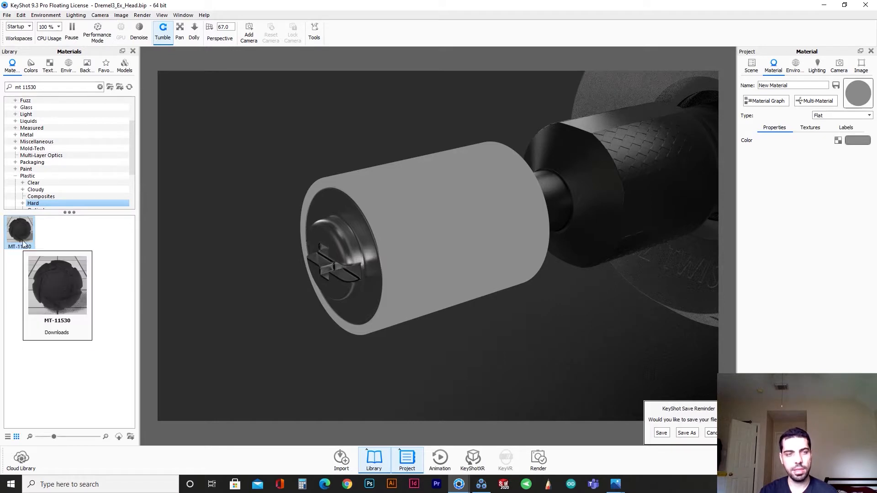
Apply the MT-11530 library material to the sanding drum's sleeve.
{"action": "left_click_drag", "start_coordinate": [22, 237], "coordinate": [399, 219]}
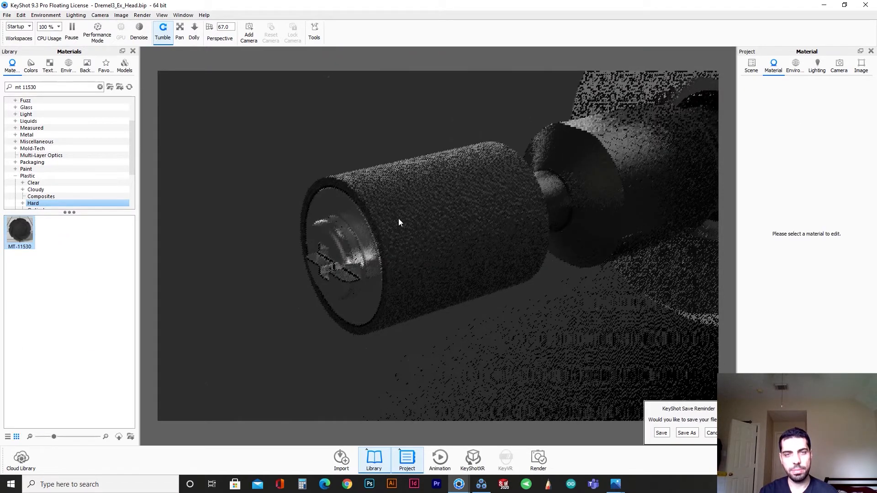
{"action": "scroll", "coordinate": [400, 215], "scroll_direction": "up", "scroll_amount": 3}
{"action": "scroll", "coordinate": [396, 213], "scroll_direction": "down", "scroll_amount": 3}
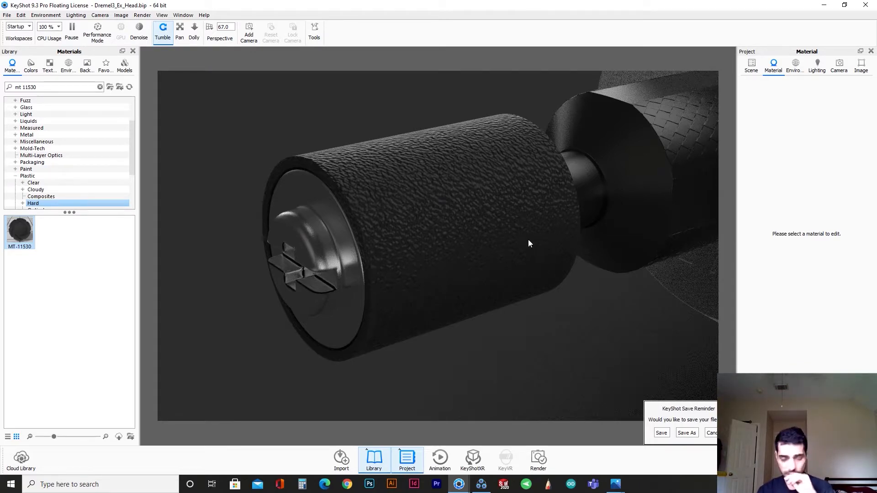
In the sleeve's material graph, set the Mold-Tech Plastic node's roughness to 1 and samples to 10.
{"action": "double_click", "coordinate": [413, 213]}
{"action": "scroll", "coordinate": [413, 213], "scroll_direction": "down", "scroll_amount": 2}
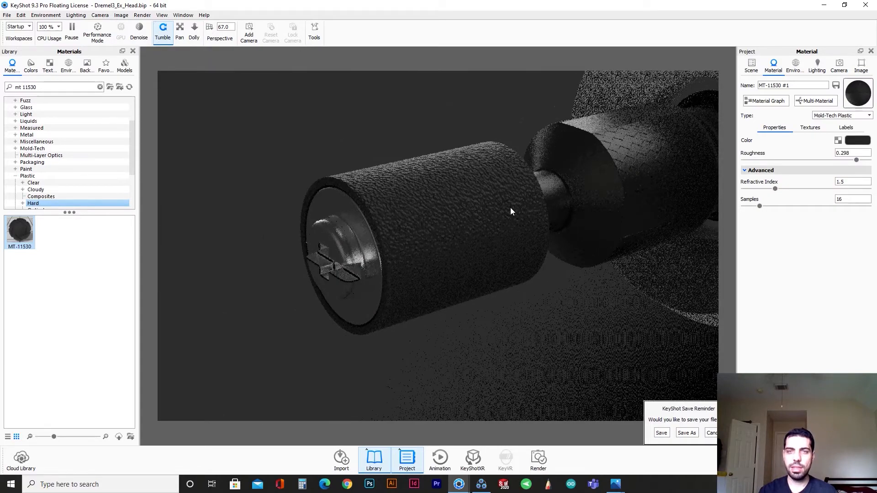
{"action": "scroll", "coordinate": [512, 210], "scroll_direction": "down", "scroll_amount": 2}
{"action": "left_click", "coordinate": [773, 102]}
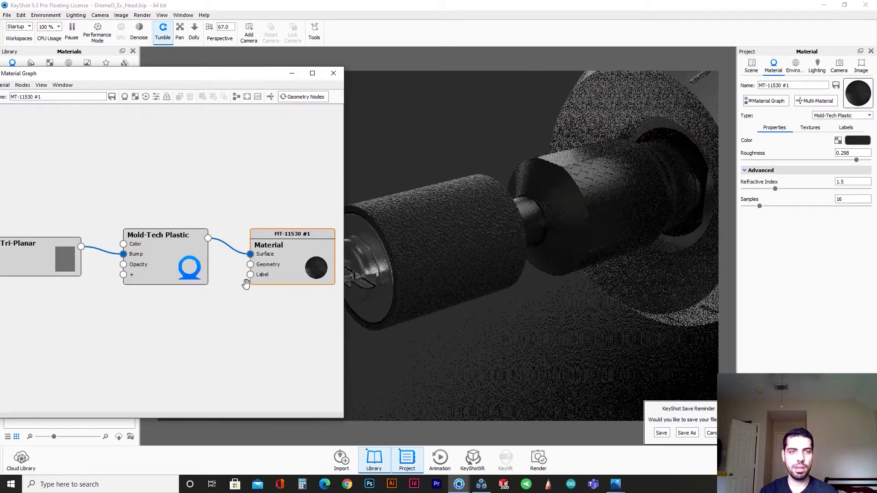
{"action": "left_click", "coordinate": [151, 268]}
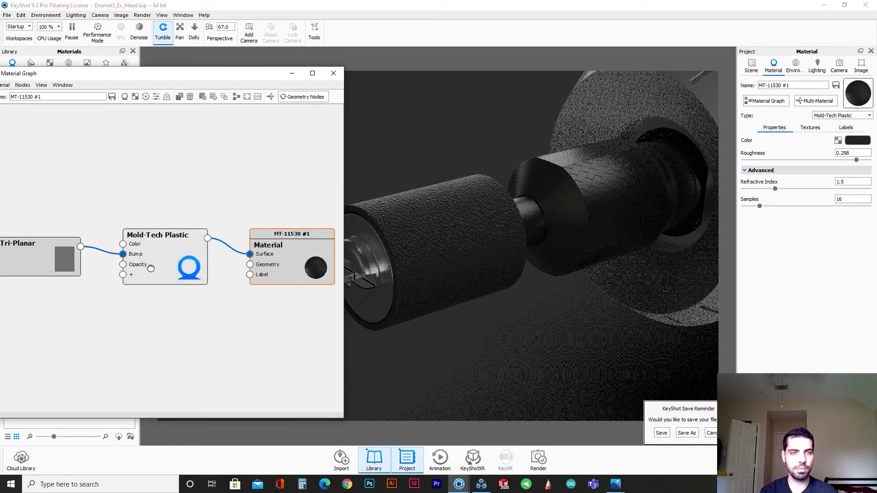
{"action": "double_click", "coordinate": [151, 268]}
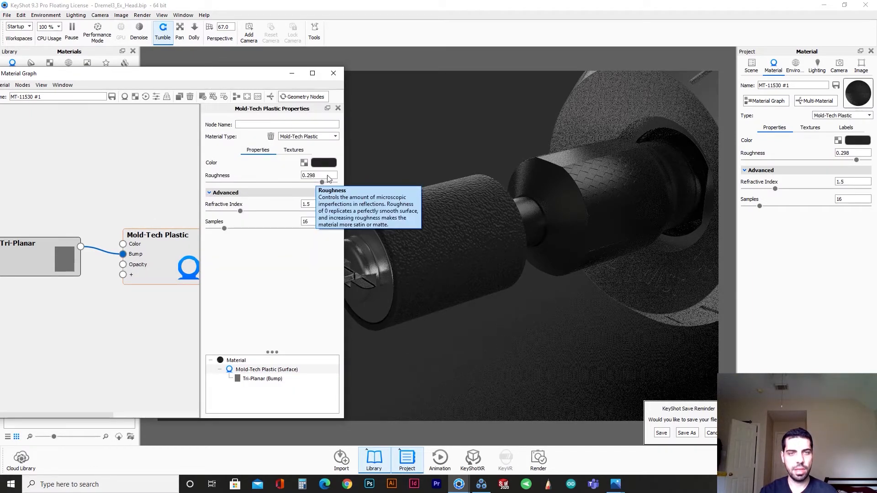
{"action": "left_click_drag", "start_coordinate": [318, 175], "coordinate": [298, 173]}
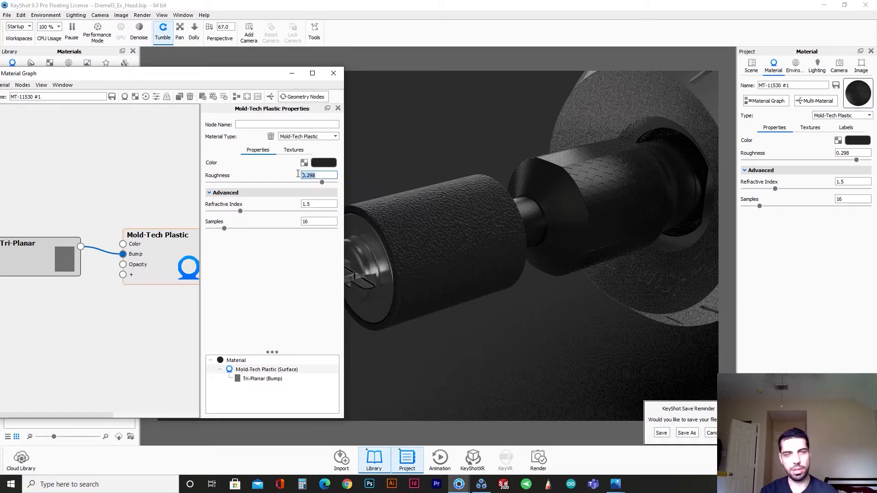
{"action": "type", "text": "1"}
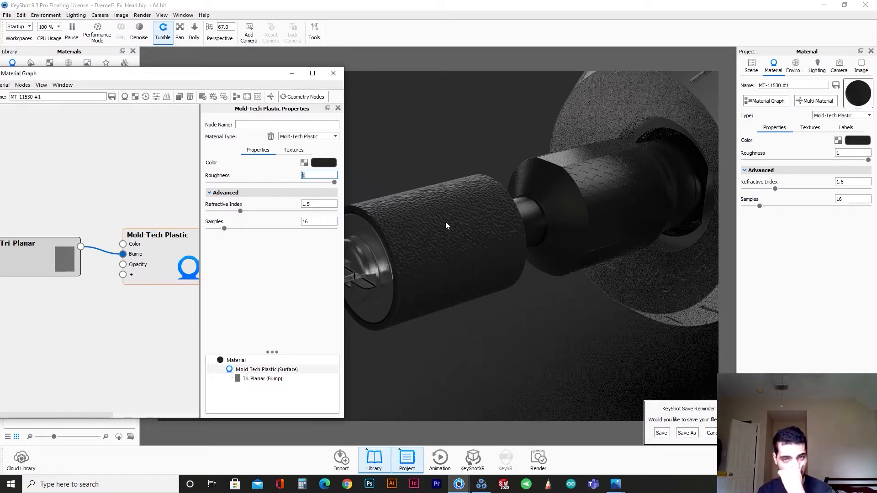
{"action": "left_click_drag", "start_coordinate": [456, 241], "coordinate": [467, 240]}
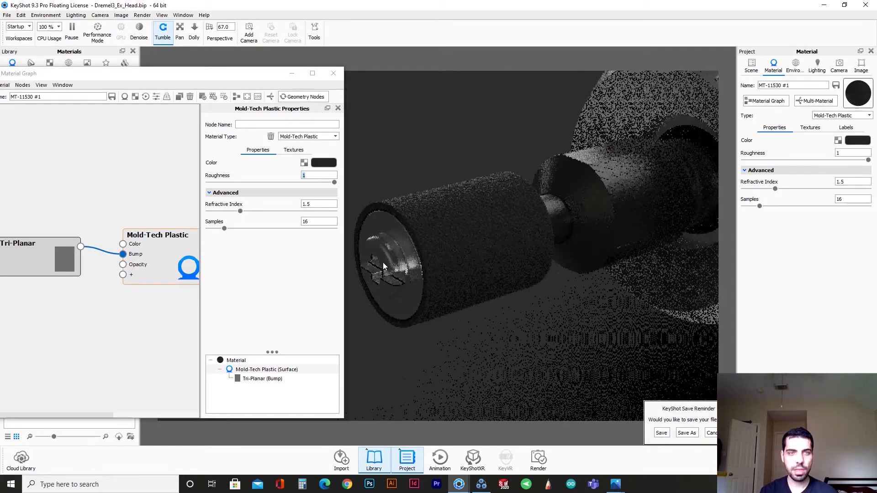
{"action": "left_click_drag", "start_coordinate": [224, 228], "coordinate": [219, 229]}
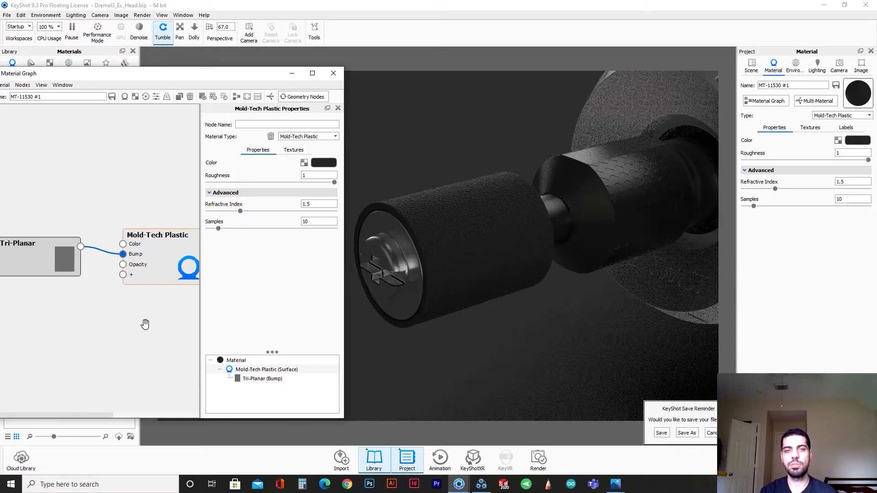
Preview the Tri-Planar bump texture in isolation on the drum sleeve to judge its grain size.
{"action": "left_click", "coordinate": [37, 270]}
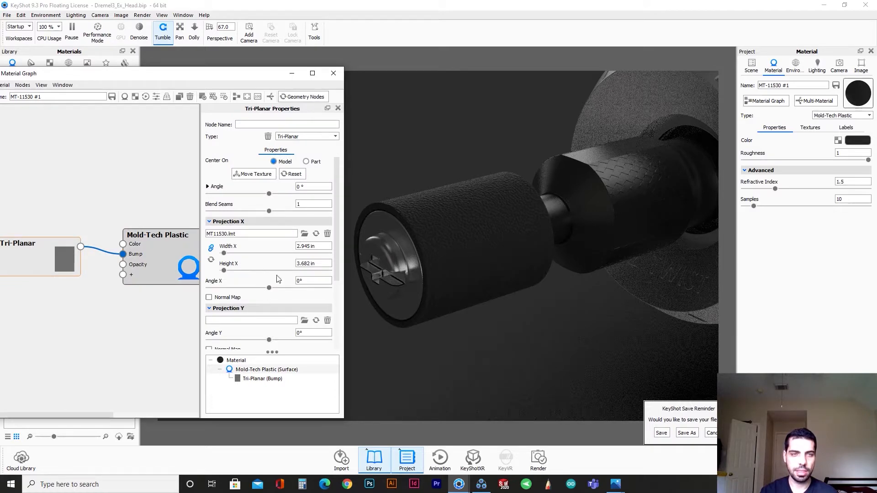
{"action": "left_click", "coordinate": [298, 249]}
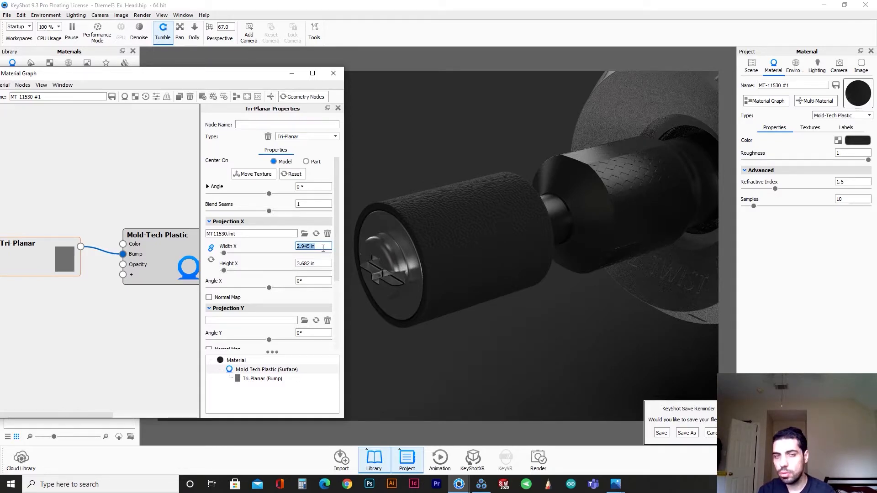
{"action": "left_click", "coordinate": [34, 271]}
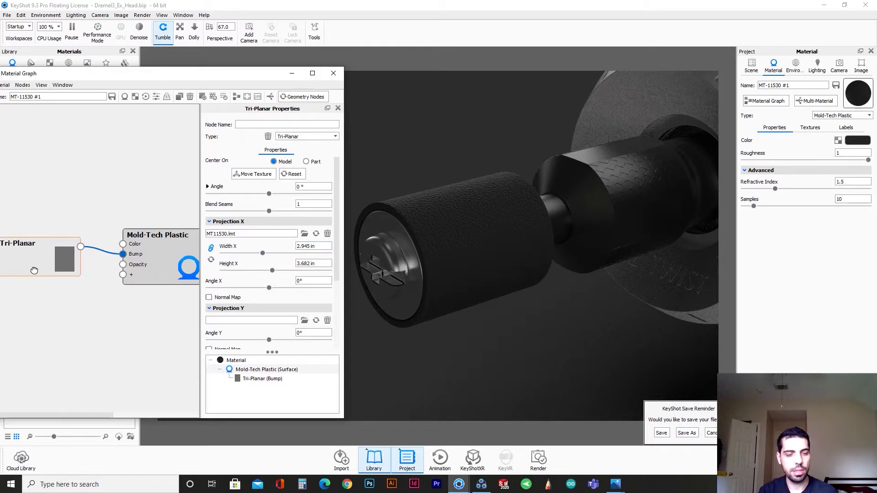
{"action": "key", "text": "c"}
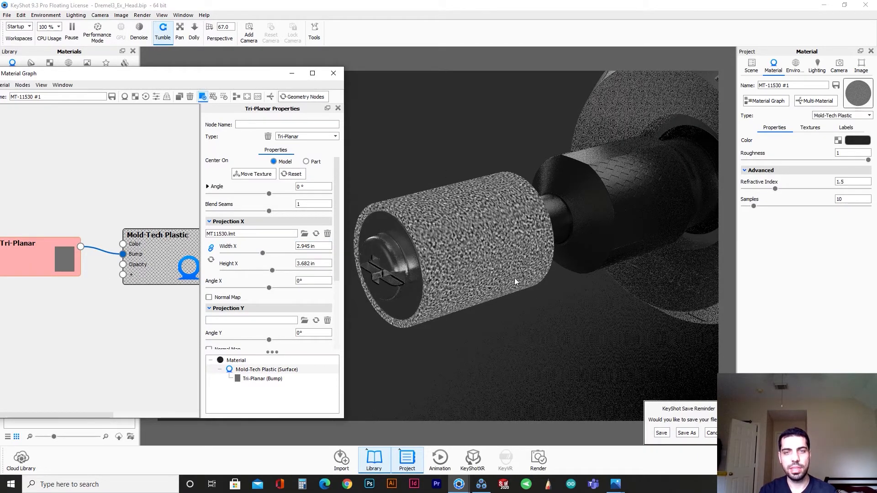
{"action": "scroll", "coordinate": [515, 278], "scroll_direction": "up", "scroll_amount": 2}
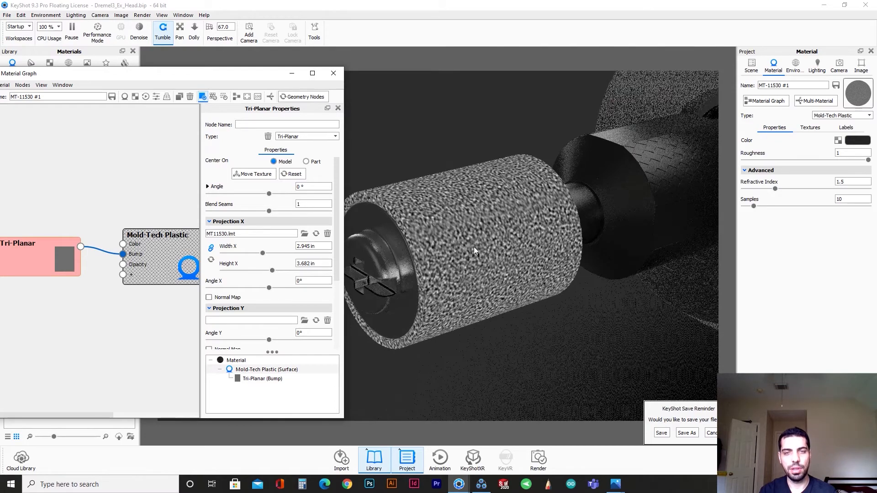
{"action": "left_click_drag", "start_coordinate": [473, 247], "coordinate": [488, 248]}
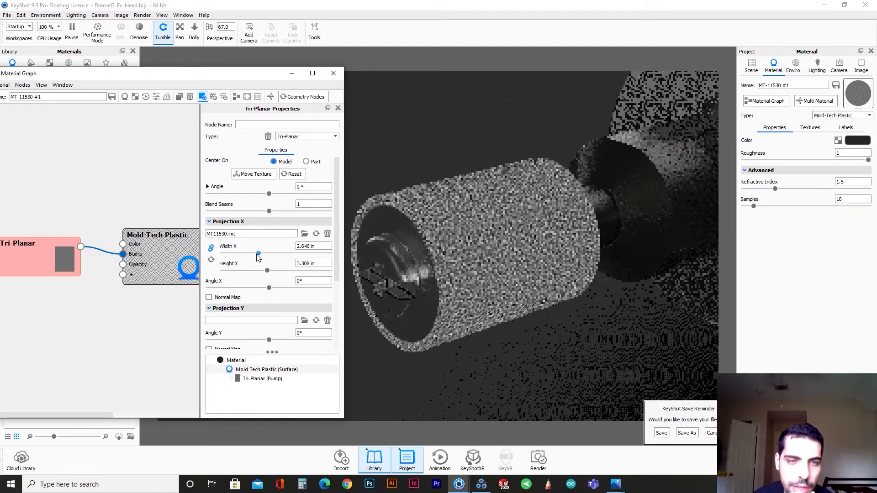
Set the Tri-Planar node's Projection X width to 1.5 in and turn off the isolated texture preview.
{"action": "left_click_drag", "start_coordinate": [262, 254], "coordinate": [245, 254]}
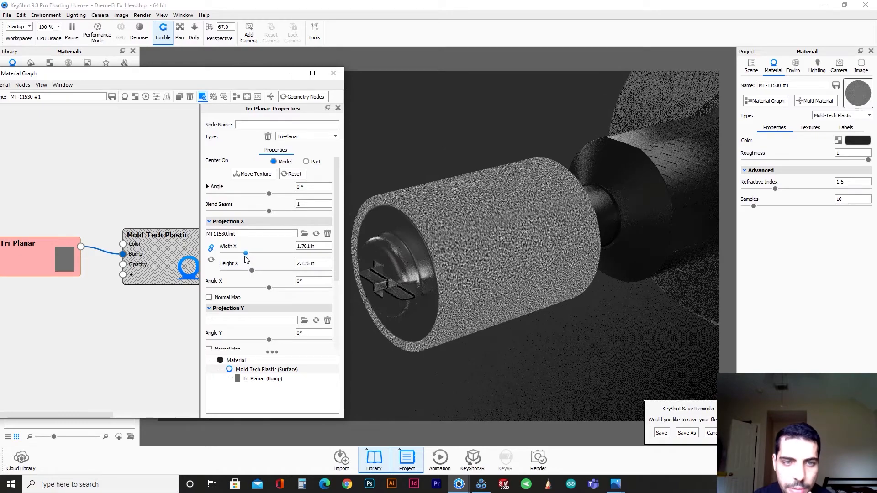
{"action": "triple_click", "coordinate": [321, 250]}
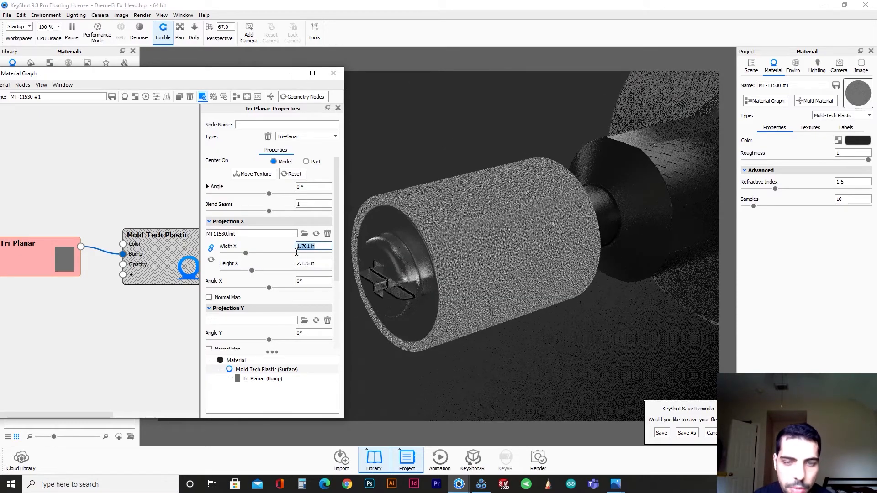
{"action": "type", "text": "1.5"}
{"action": "key", "text": "Return"}
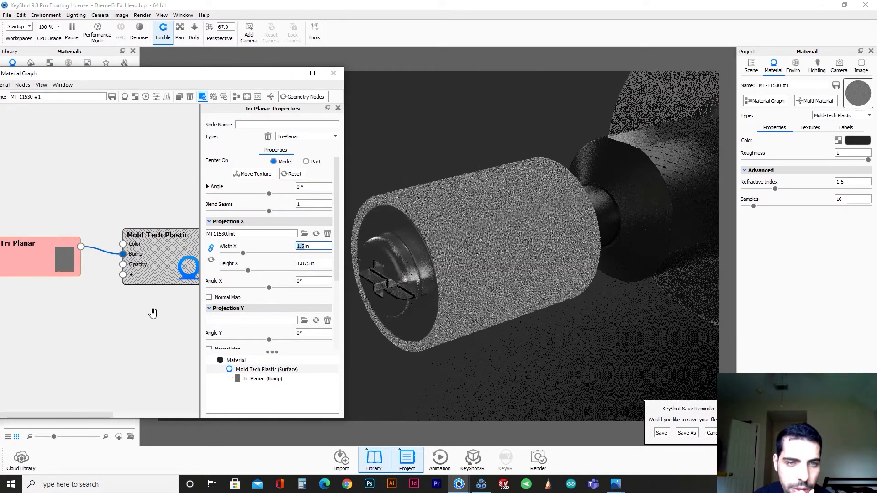
{"action": "left_click", "coordinate": [37, 265]}
{"action": "key", "text": "c"}
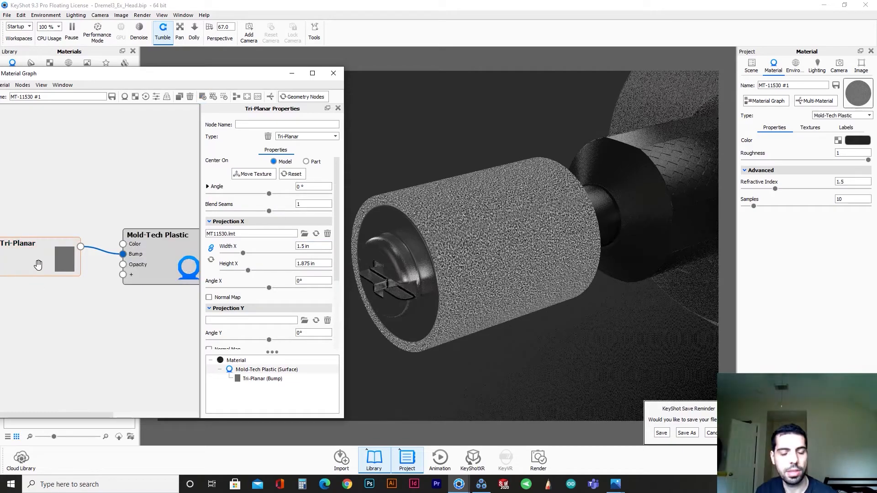
Try a Projection X width of 1.75 in for the Tri-Planar bump texture and settle on 1.6 in.
{"action": "scroll", "coordinate": [486, 259], "scroll_direction": "up", "scroll_amount": 3}
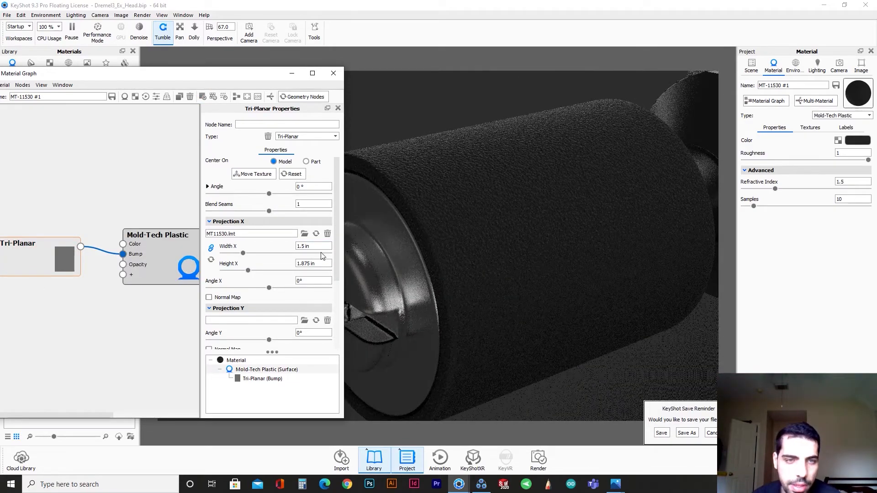
{"action": "left_click_drag", "start_coordinate": [319, 247], "coordinate": [292, 251]}
{"action": "type", "text": "1.75"}
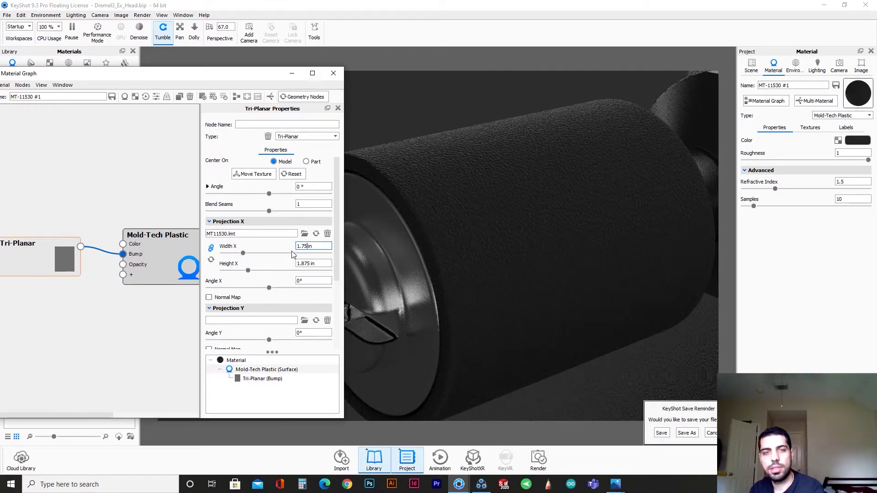
{"action": "key", "text": "Return"}
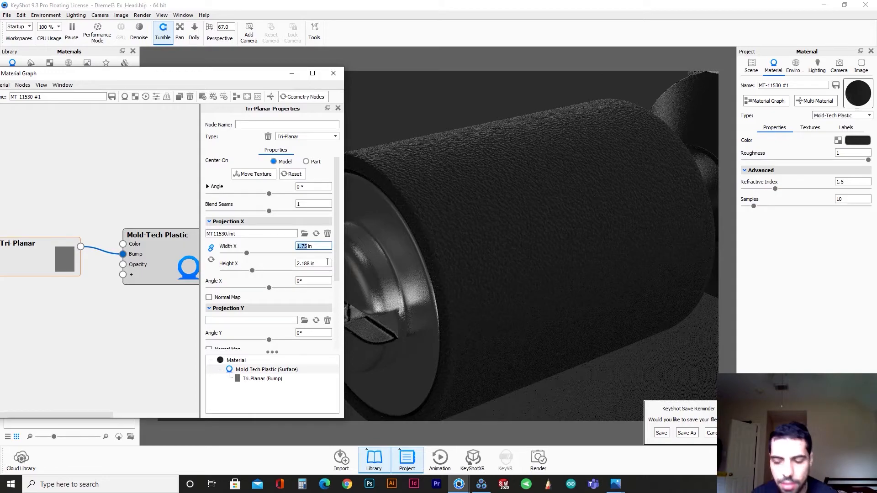
{"action": "type", "text": "1.6"}
{"action": "key", "text": "Return"}
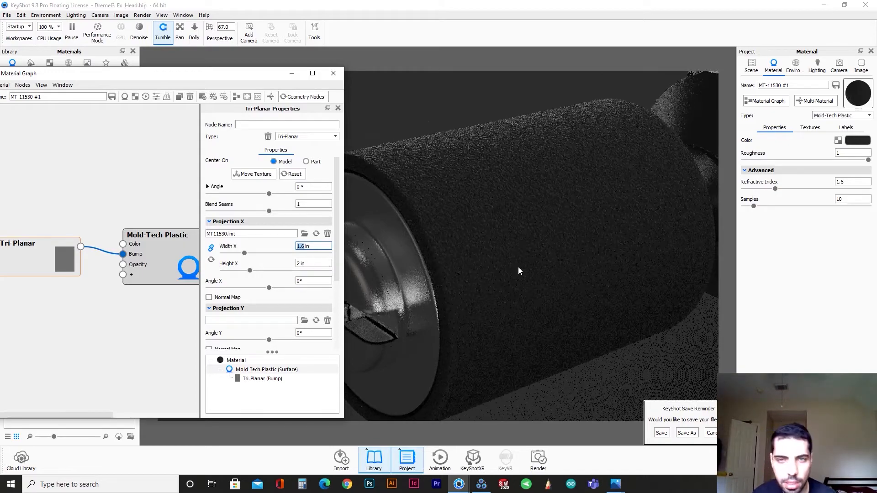
{"action": "scroll", "coordinate": [522, 267], "scroll_direction": "down", "scroll_amount": 4}
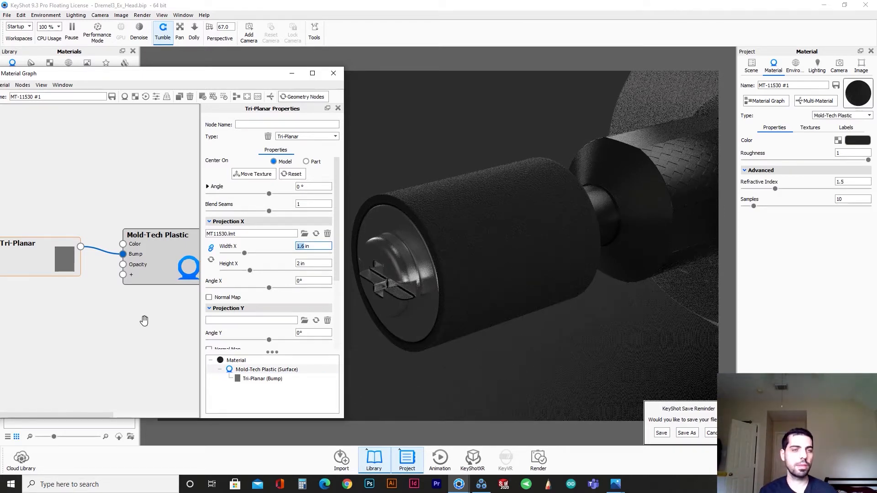
Switch to the Rotary-Drum-Sander.jpg reference photo and examine the sandpaper's colour and grit up close.
{"action": "middle_click_drag", "start_coordinate": [120, 348], "coordinate": [2, 356]}
{"action": "middle_click_drag", "start_coordinate": [157, 334], "coordinate": [61, 341]}
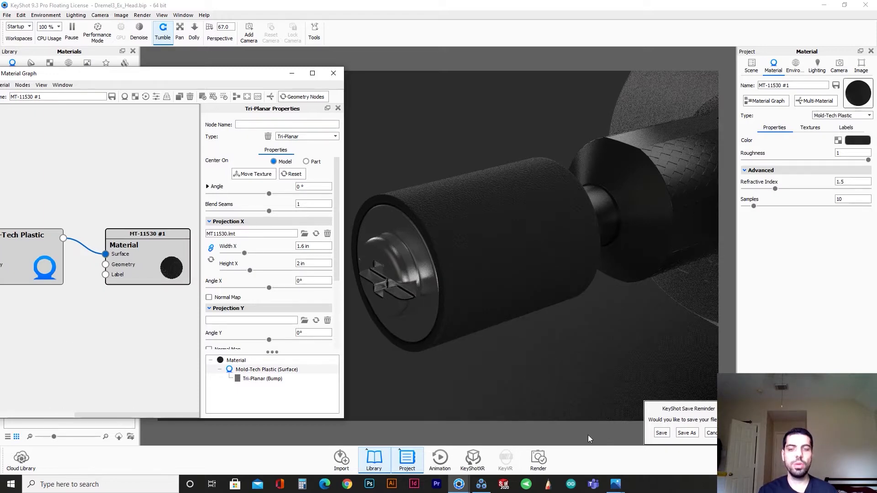
{"action": "mouse_move", "coordinate": [615, 485]}
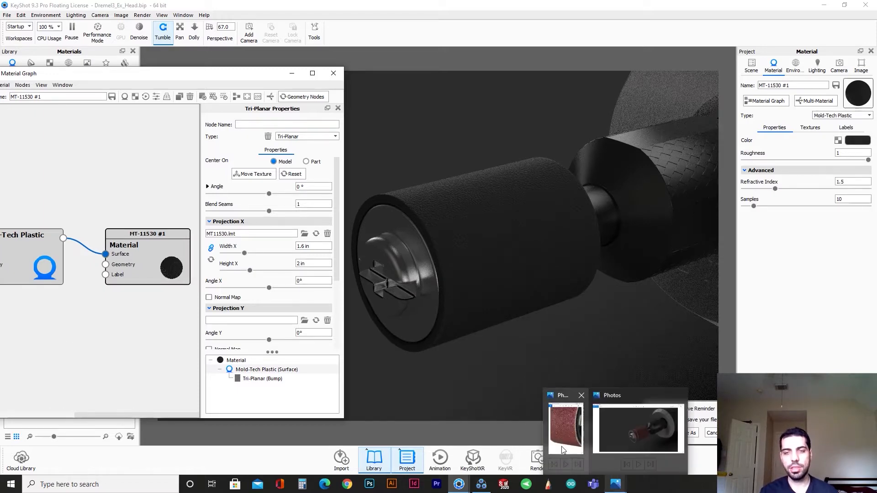
{"action": "left_click", "coordinate": [560, 432]}
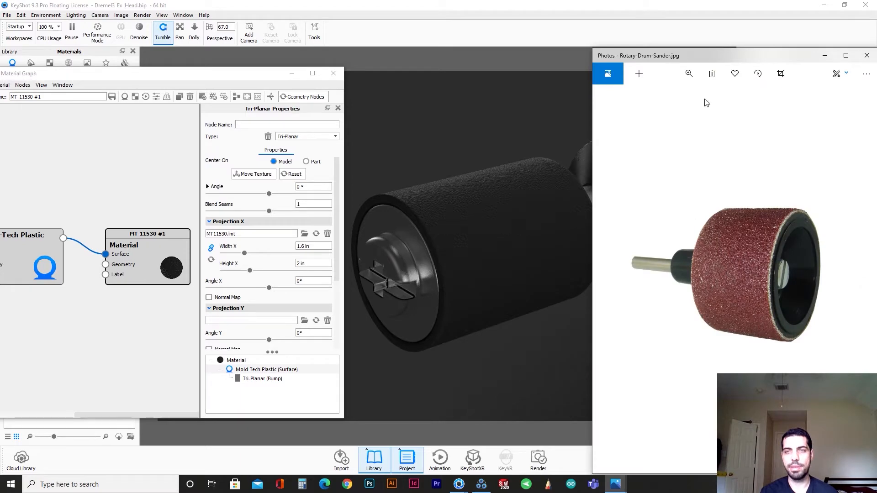
{"action": "left_click", "coordinate": [689, 73]}
{"action": "left_click_drag", "start_coordinate": [646, 97], "coordinate": [680, 97]}
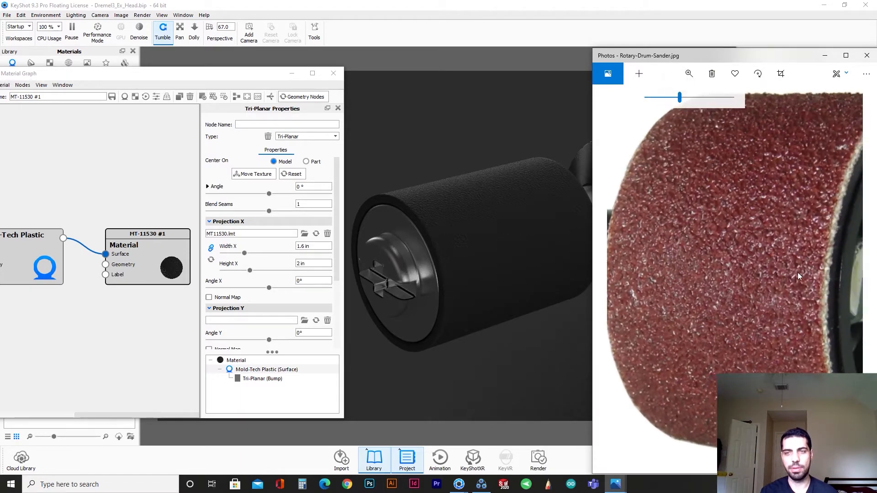
Finish checking the sandpaper reference photo, minimize it, and move the Material Graph window fully into view.
{"action": "left_click_drag", "start_coordinate": [798, 272], "coordinate": [794, 292]}
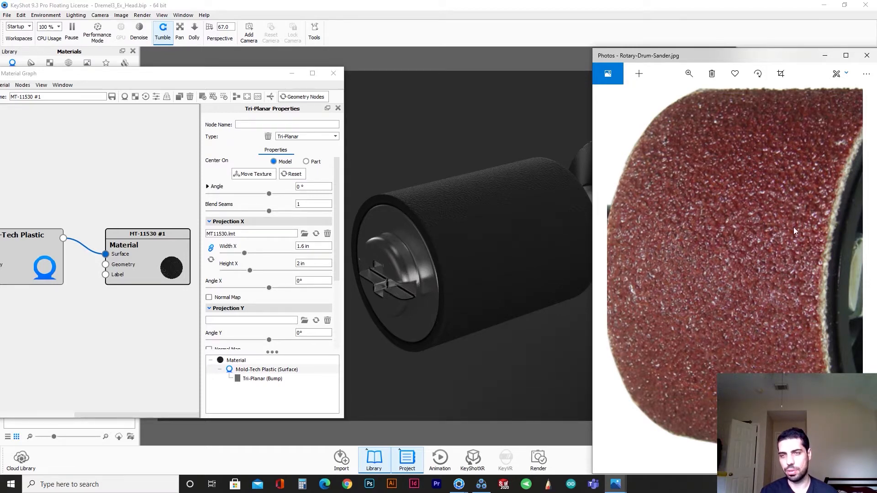
{"action": "left_click", "coordinate": [824, 58]}
{"action": "left_click_drag", "start_coordinate": [214, 75], "coordinate": [263, 64]}
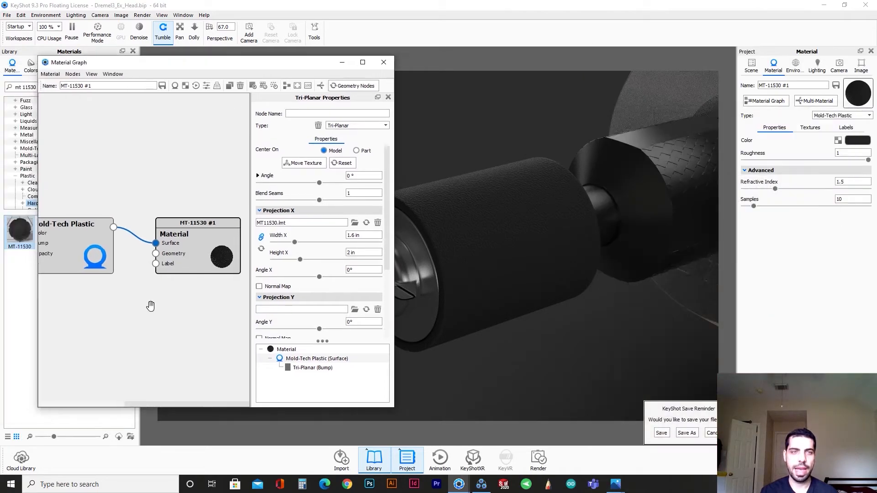
Add a Mesh texture node to the material graph and place it below the Mold-Tech Plastic node.
{"action": "right_click", "coordinate": [94, 322]}
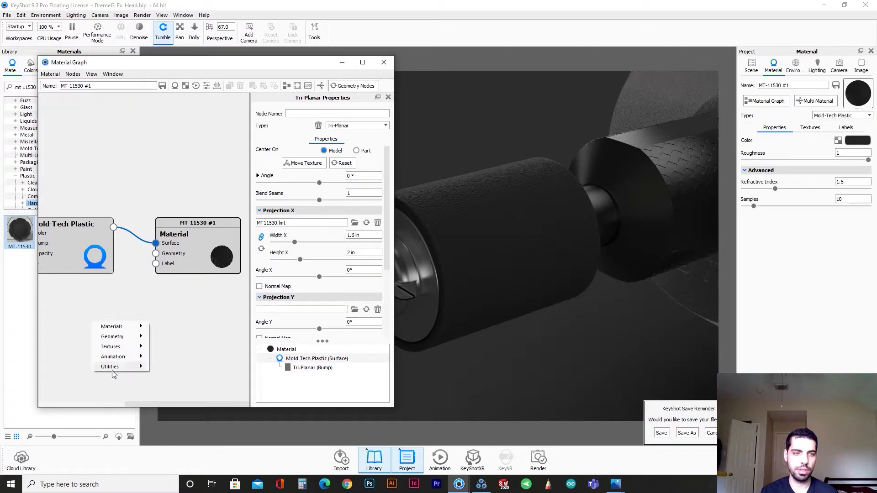
{"action": "mouse_move", "coordinate": [129, 348]}
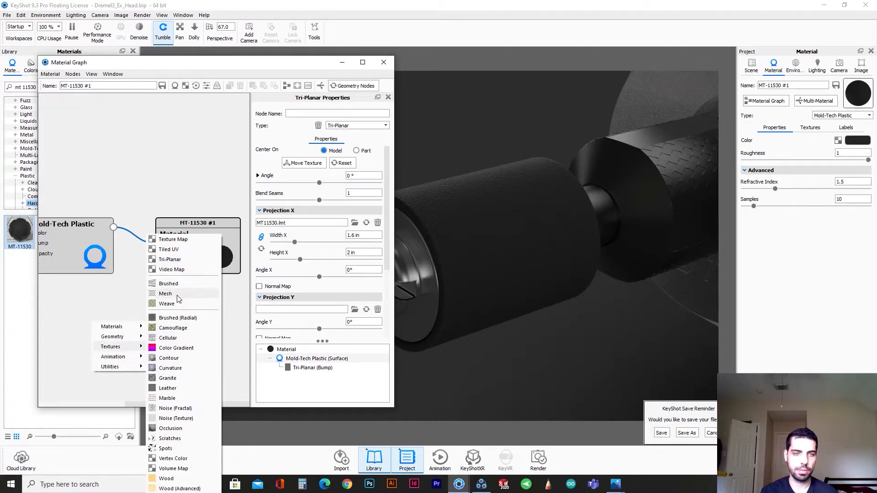
{"action": "left_click", "coordinate": [177, 295]}
{"action": "left_click_drag", "start_coordinate": [154, 405], "coordinate": [118, 404]}
{"action": "left_click_drag", "start_coordinate": [172, 353], "coordinate": [109, 339]}
{"action": "mouse_move", "coordinate": [135, 403]}
{"action": "left_mouse_down"}
{"action": "mouse_move", "coordinate": [127, 404]}
{"action": "mouse_move", "coordinate": [137, 403]}
{"action": "left_mouse_up"}
Preview the Mesh texture in isolation on the sanding drum's sleeve.
{"action": "left_click", "coordinate": [120, 340]}
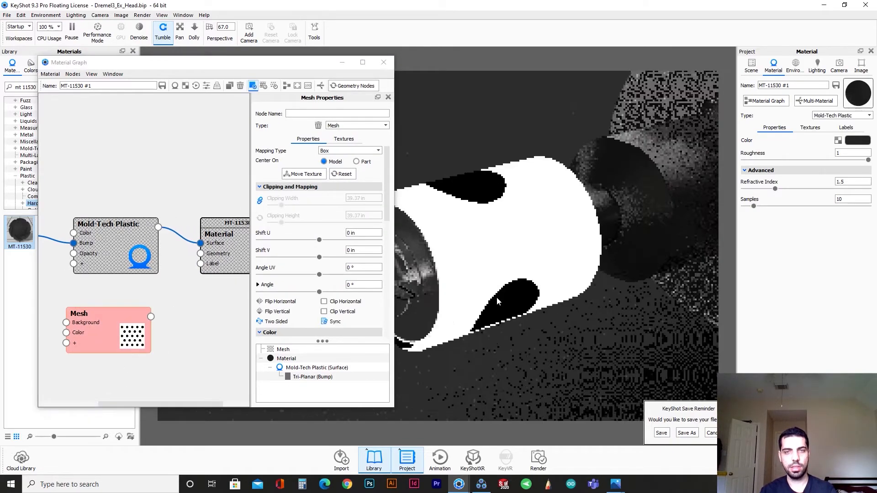
{"action": "middle_click_drag", "start_coordinate": [498, 298], "coordinate": [547, 300]}
{"action": "scroll", "coordinate": [543, 299], "scroll_direction": "down", "scroll_amount": 3}
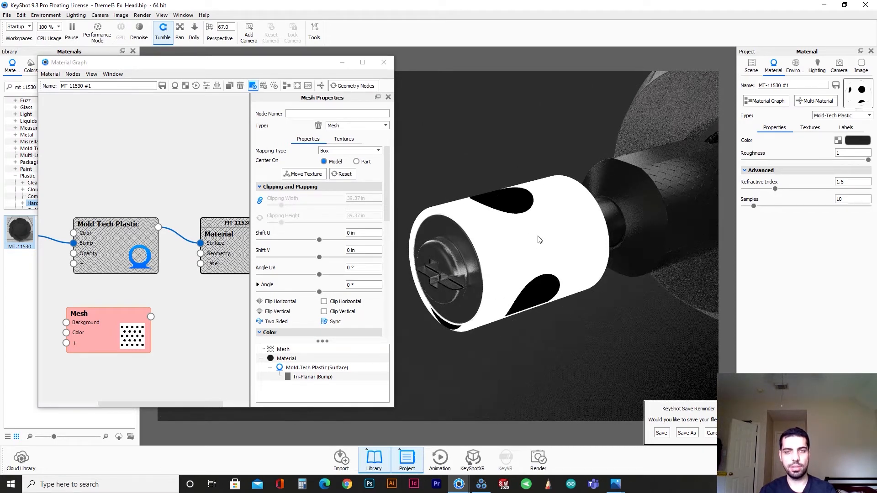
Set the Mesh texture's shape diameter to 0.005 in.
{"action": "scroll", "coordinate": [368, 303], "scroll_direction": "down", "scroll_amount": 8}
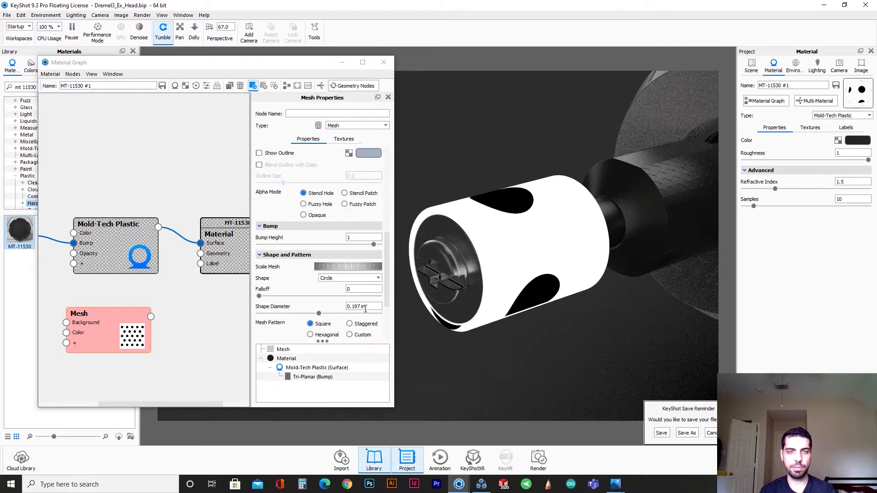
{"action": "scroll", "coordinate": [365, 309], "scroll_direction": "down", "scroll_amount": 2}
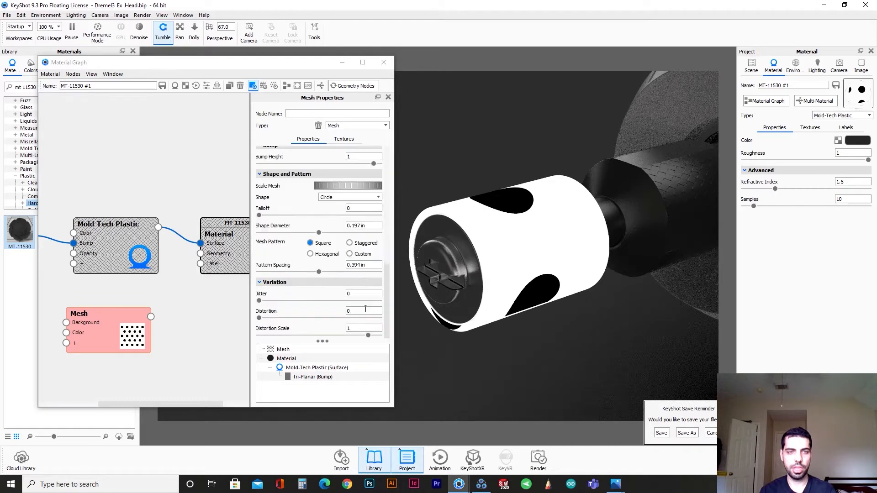
{"action": "left_click", "coordinate": [367, 229]}
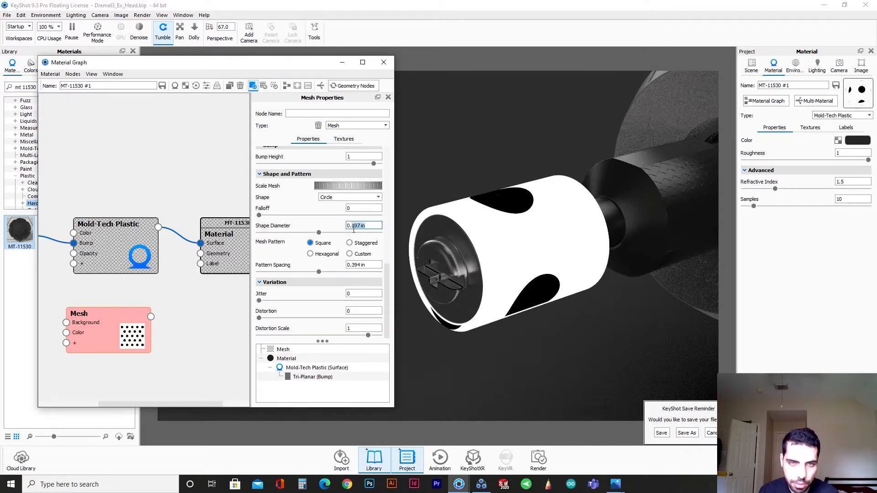
{"action": "type", "text": "000"}
{"action": "key", "text": "BackSpace"}
{"action": "type", "text": "5"}
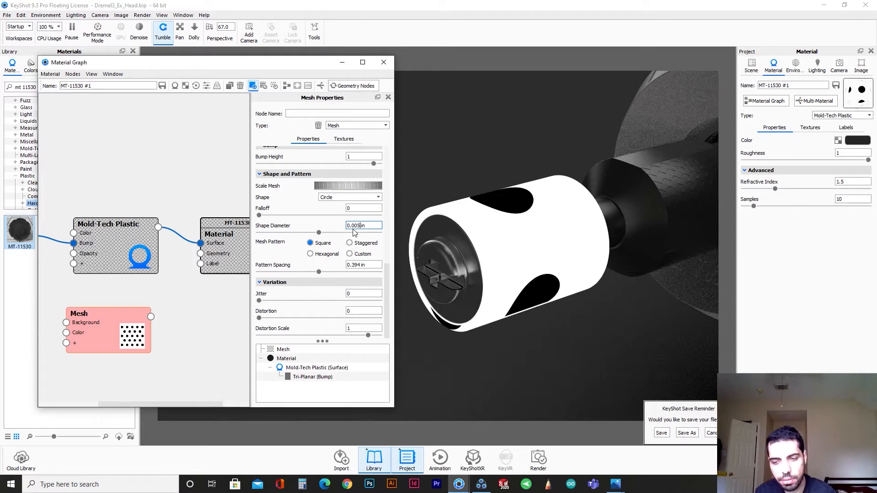
{"action": "key", "text": "Return"}
Set the Mesh texture's pattern spacing to 0.006 in.
{"action": "scroll", "coordinate": [519, 201], "scroll_direction": "up", "scroll_amount": 10}
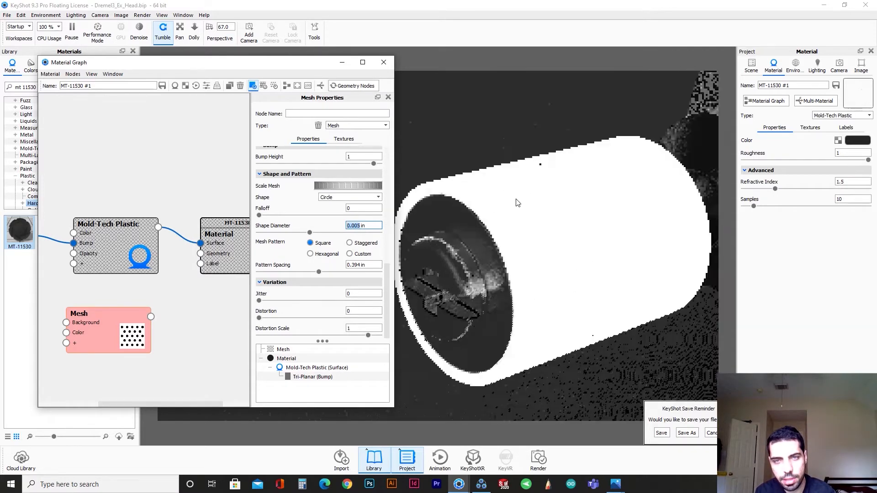
{"action": "left_click_drag", "start_coordinate": [497, 207], "coordinate": [469, 226]}
{"action": "scroll", "coordinate": [478, 357], "scroll_direction": "down", "scroll_amount": 8}
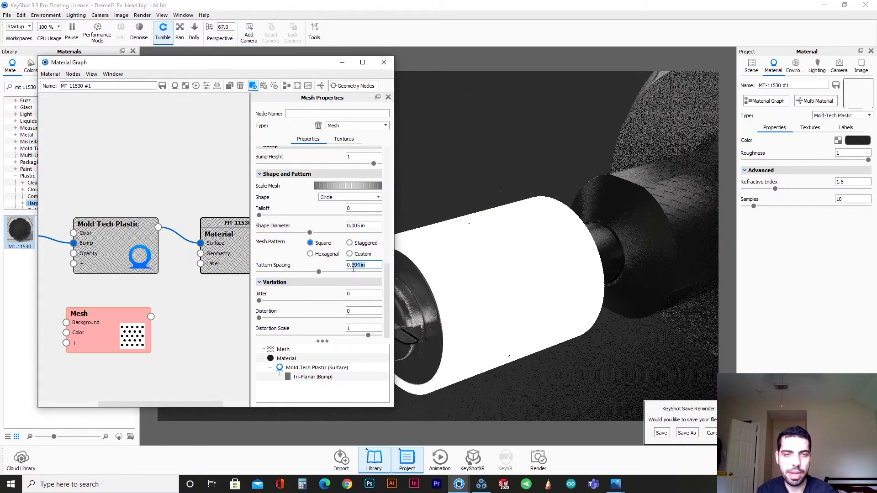
{"action": "left_click_drag", "start_coordinate": [365, 265], "coordinate": [353, 265]}
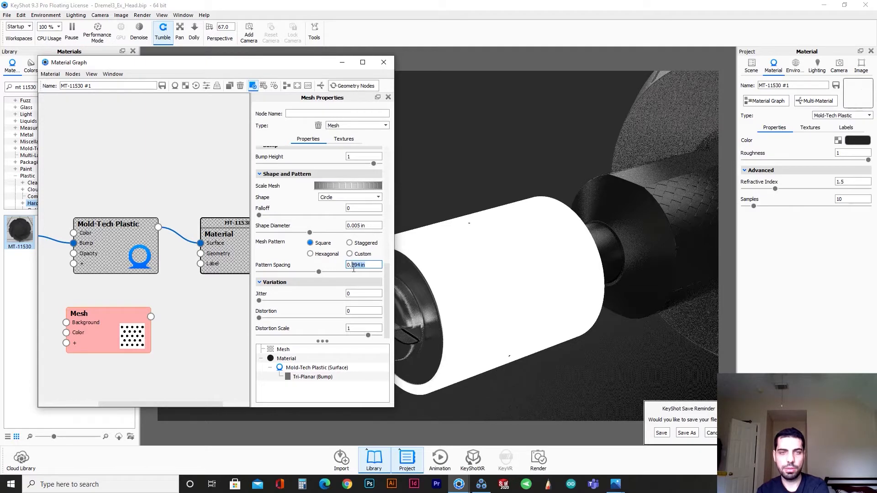
{"action": "key", "text": "BackSpace"}
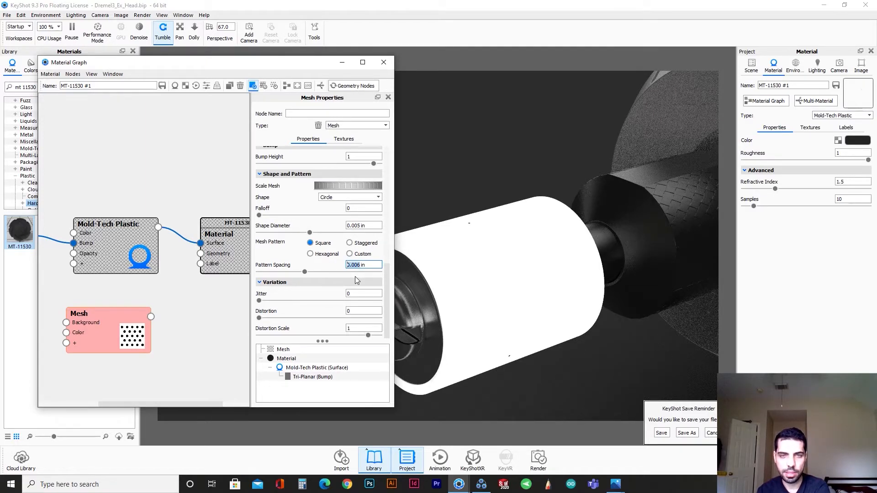
{"action": "type", "text": "6"}
{"action": "key", "text": "Return"}
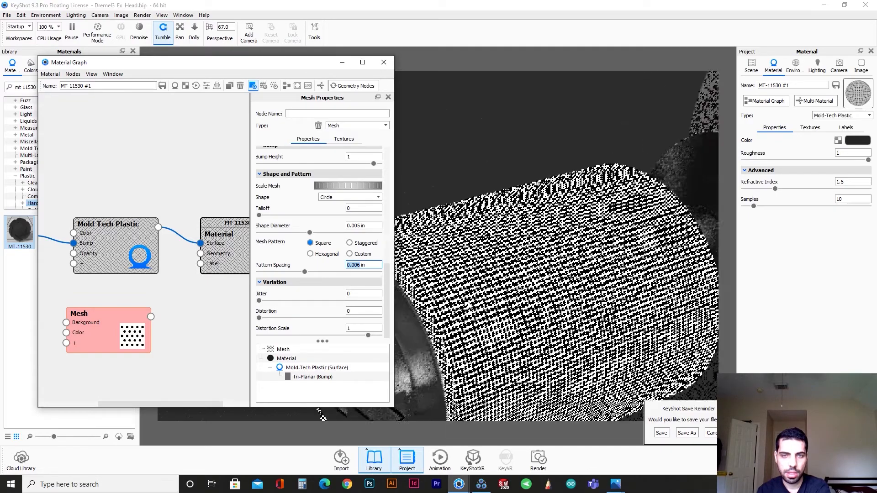
Inspect the mesh dots up close on the sleeve and change the Mesh texture's mapping type to Cylinder.
{"action": "scroll", "coordinate": [496, 305], "scroll_direction": "up", "scroll_amount": 5}
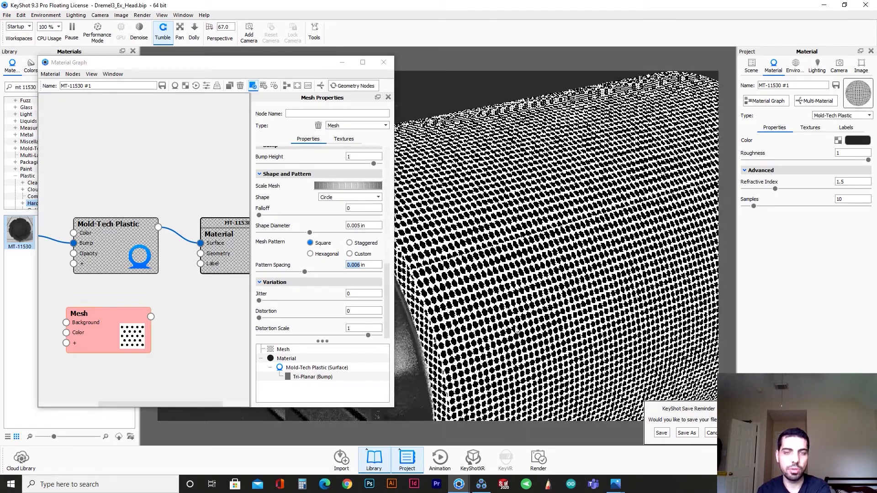
{"action": "scroll", "coordinate": [360, 285], "scroll_direction": "up", "scroll_amount": 10}
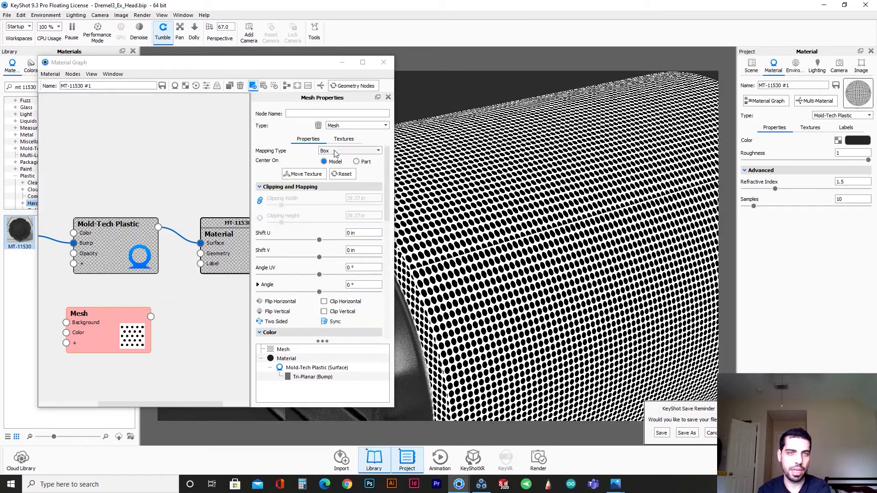
{"action": "left_click", "coordinate": [350, 150]}
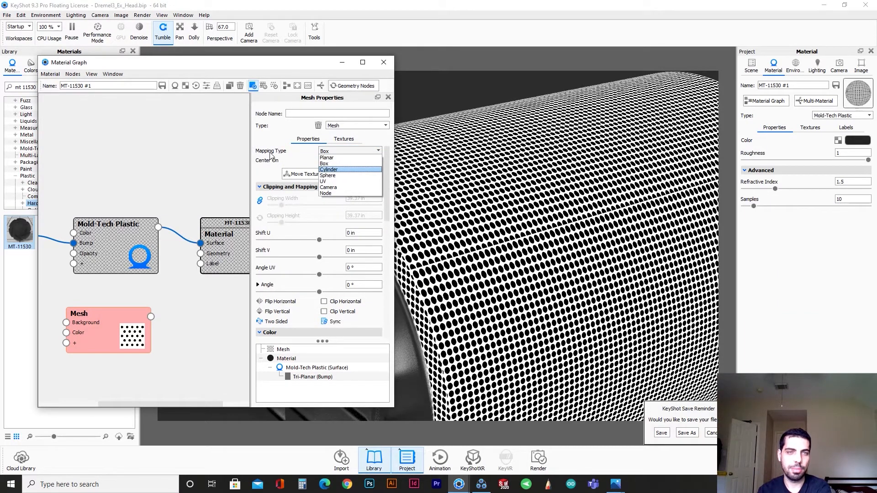
{"action": "left_click", "coordinate": [350, 170]}
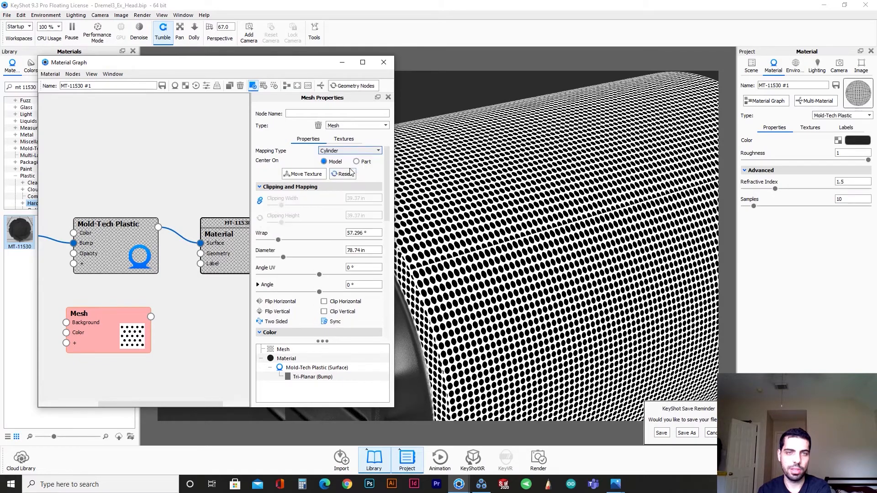
{"action": "left_click", "coordinate": [350, 173]}
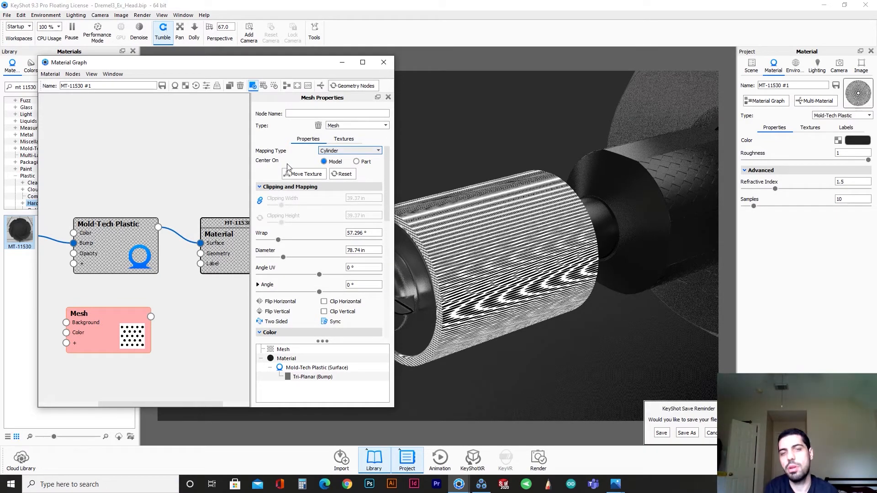
Raise the Mesh texture's shape diameter to 0.007 in and its pattern spacing to 0.012 in.
{"action": "scroll", "coordinate": [344, 295], "scroll_direction": "down", "scroll_amount": 5}
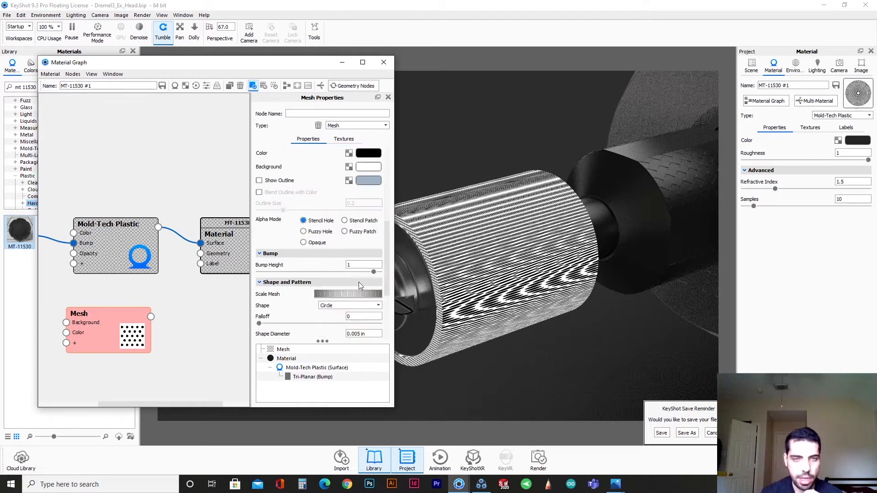
{"action": "scroll", "coordinate": [524, 268], "scroll_direction": "up", "scroll_amount": 10}
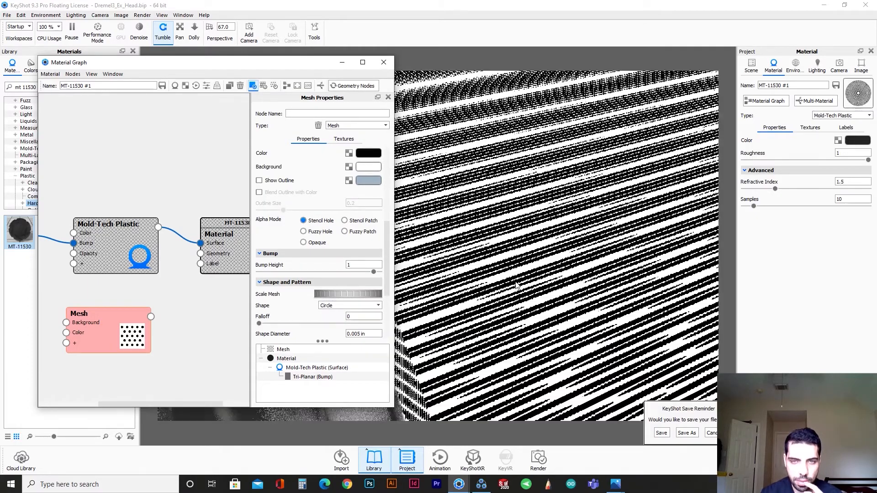
{"action": "scroll", "coordinate": [518, 284], "scroll_direction": "down", "scroll_amount": 10}
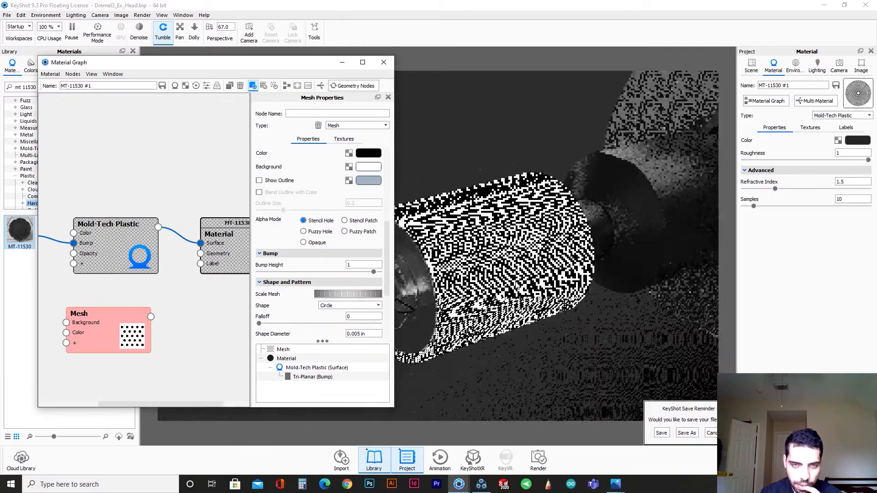
{"action": "scroll", "coordinate": [386, 305], "scroll_direction": "down", "scroll_amount": 2}
{"action": "scroll", "coordinate": [386, 305], "scroll_direction": "down", "scroll_amount": 2}
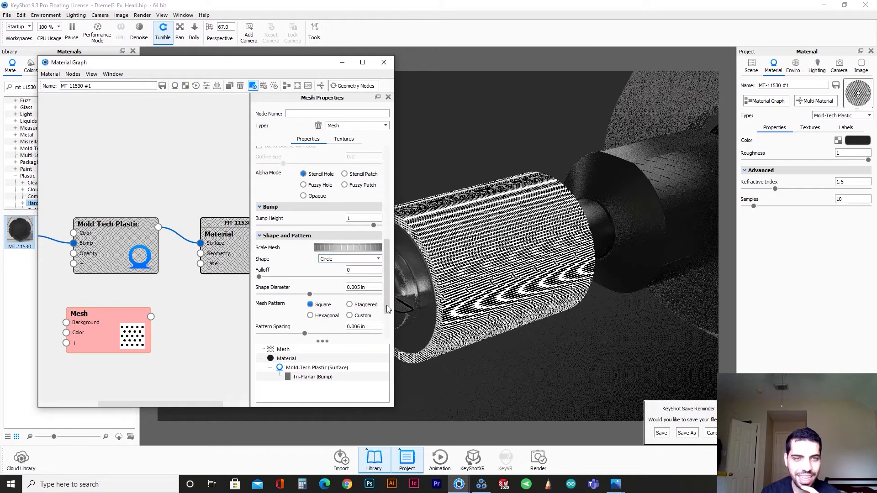
{"action": "left_click_drag", "start_coordinate": [310, 286], "coordinate": [337, 288]}
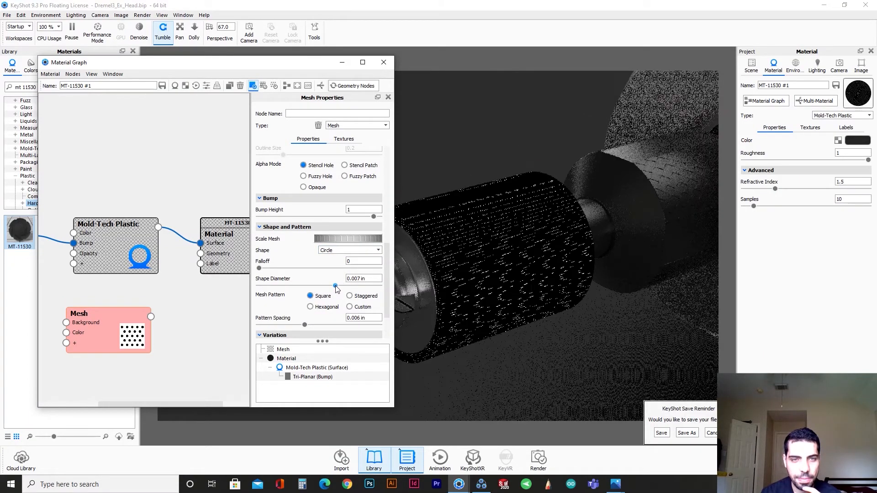
{"action": "left_click_drag", "start_coordinate": [305, 324], "coordinate": [351, 324]}
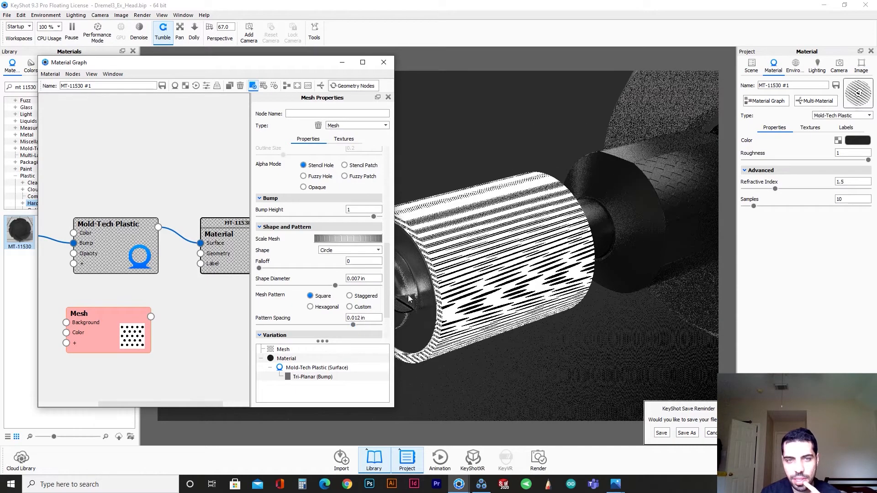
Try a cylindrical mapping diameter of 76.378 in with a wrap of 77.567° for the Mesh texture.
{"action": "left_click_drag", "start_coordinate": [385, 303], "coordinate": [383, 200]}
{"action": "mouse_move", "coordinate": [281, 241]}
{"action": "left_mouse_down"}
{"action": "mouse_move", "coordinate": [296, 243]}
{"action": "mouse_move", "coordinate": [286, 242]}
{"action": "left_mouse_up"}
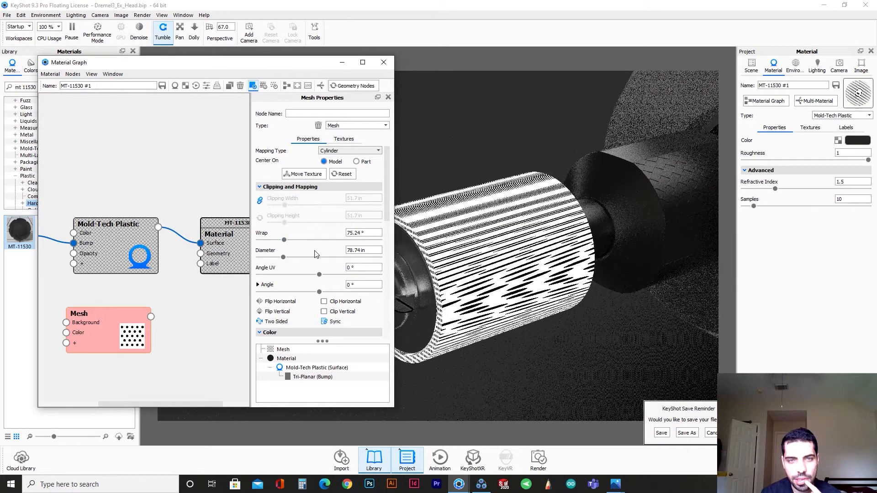
{"action": "left_click_drag", "start_coordinate": [283, 258], "coordinate": [282, 259]}
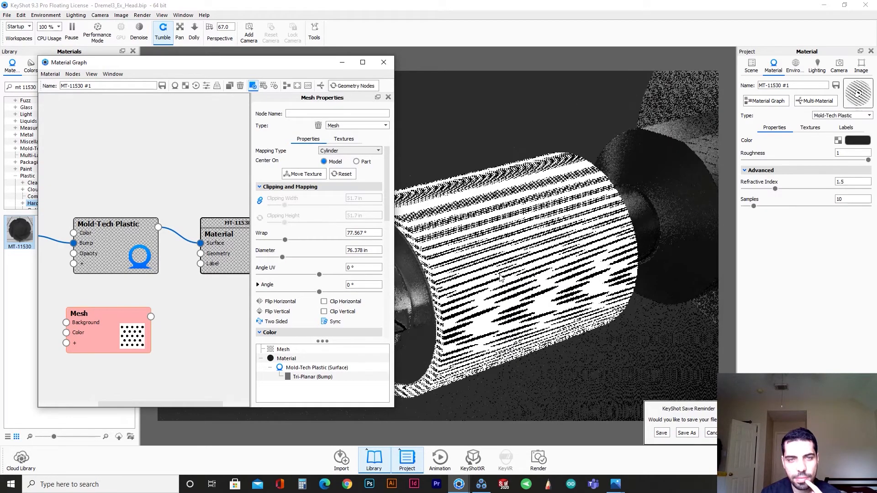
Try the UV and Sphere mapping types for the Mesh texture on the sleeve.
{"action": "left_click", "coordinate": [368, 151]}
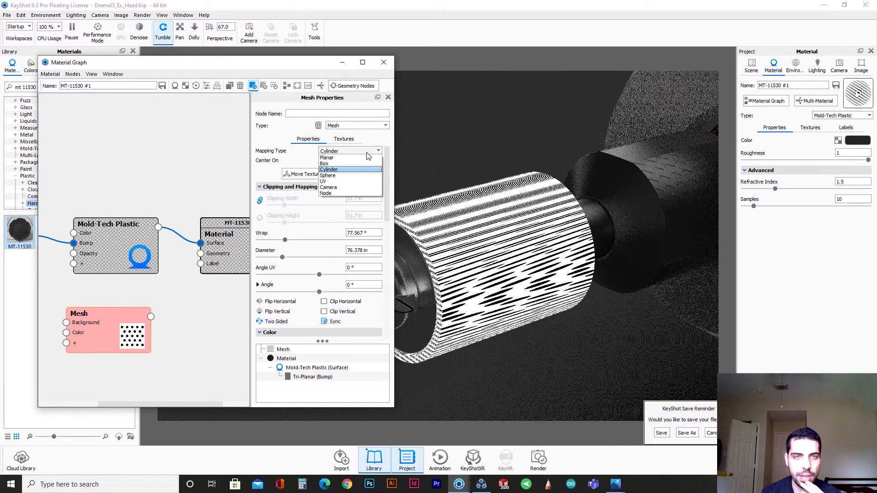
{"action": "left_click", "coordinate": [348, 181]}
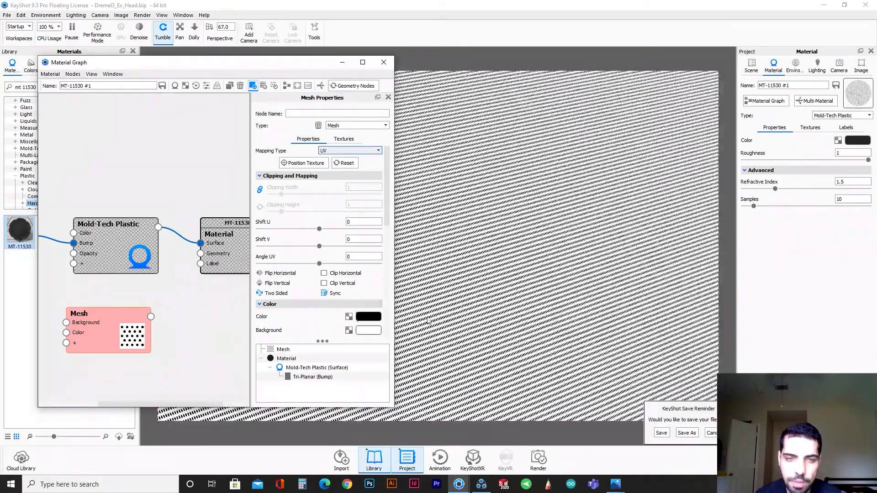
{"action": "left_click", "coordinate": [350, 150]}
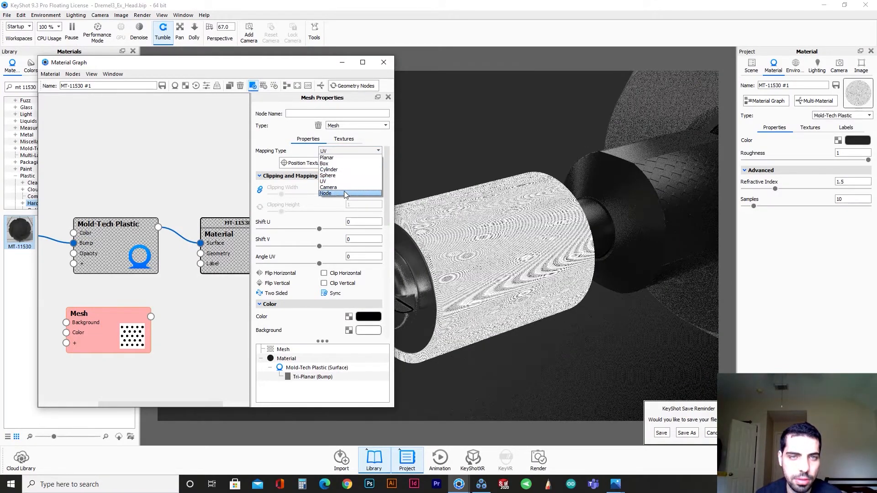
{"action": "left_click", "coordinate": [349, 176]}
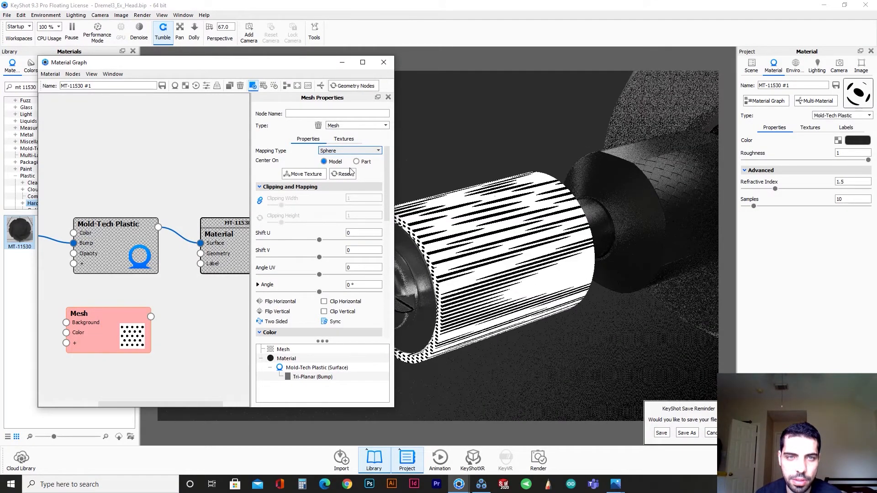
Switch the Mesh texture back to Cylinder mapping and bring its Variation settings into view.
{"action": "left_click", "coordinate": [356, 151]}
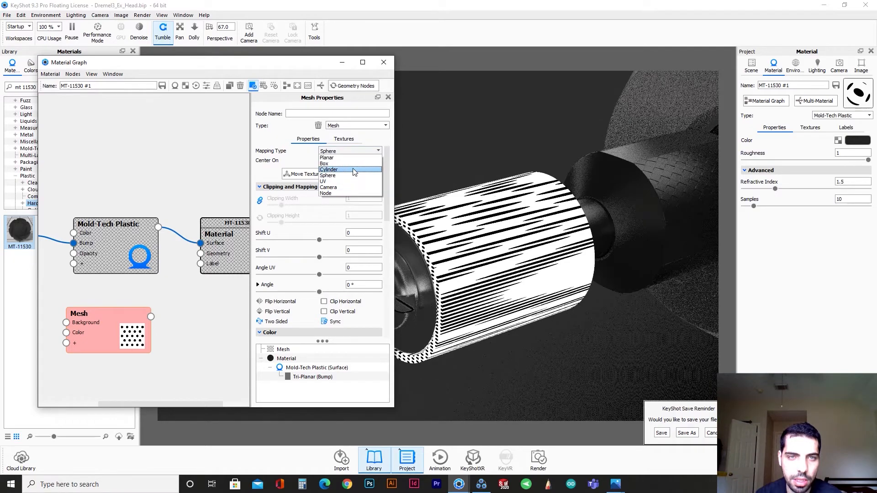
{"action": "left_click", "coordinate": [355, 170]}
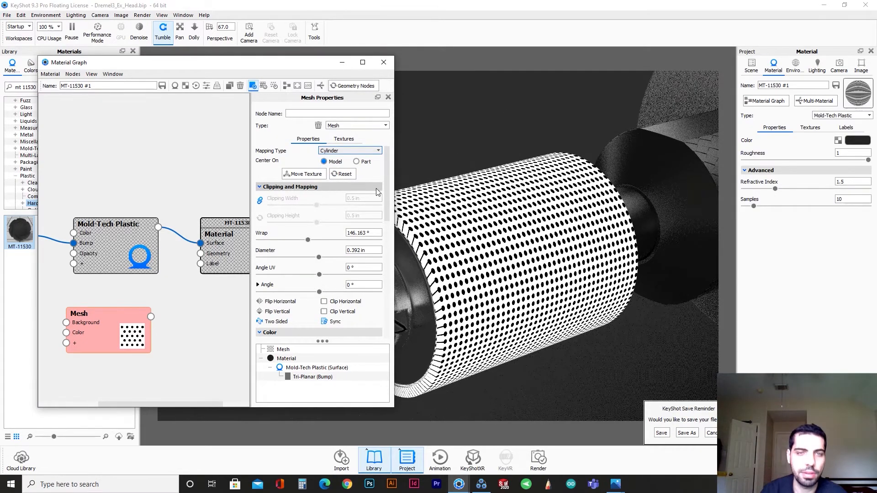
{"action": "left_click_drag", "start_coordinate": [388, 182], "coordinate": [387, 297]}
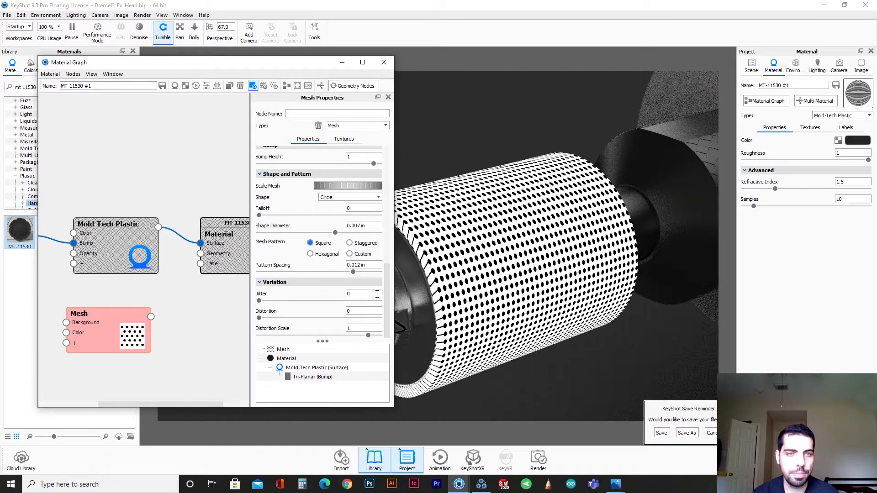
Reduce the Mesh texture's shape diameter to 0.004 in and its pattern spacing to 0.007 in.
{"action": "left_click_drag", "start_coordinate": [473, 268], "coordinate": [449, 274]}
{"action": "left_click_drag", "start_coordinate": [359, 228], "coordinate": [371, 227]}
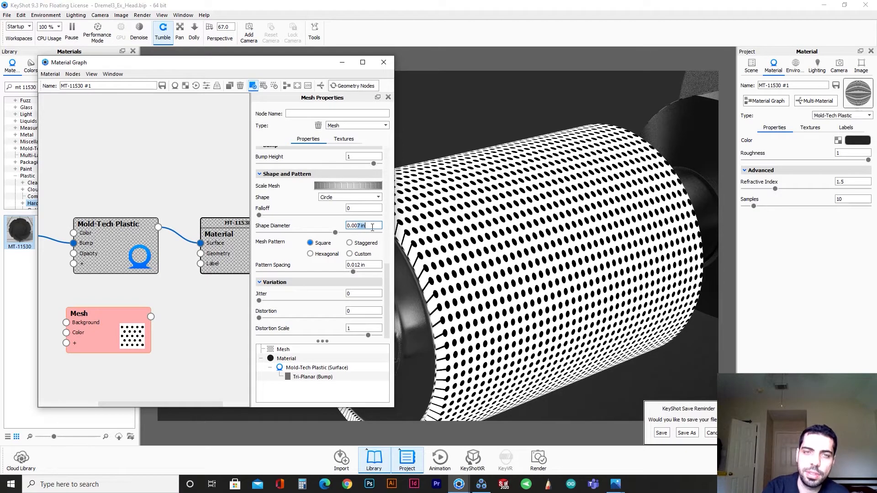
{"action": "type", "text": "4"}
{"action": "key", "text": "Return"}
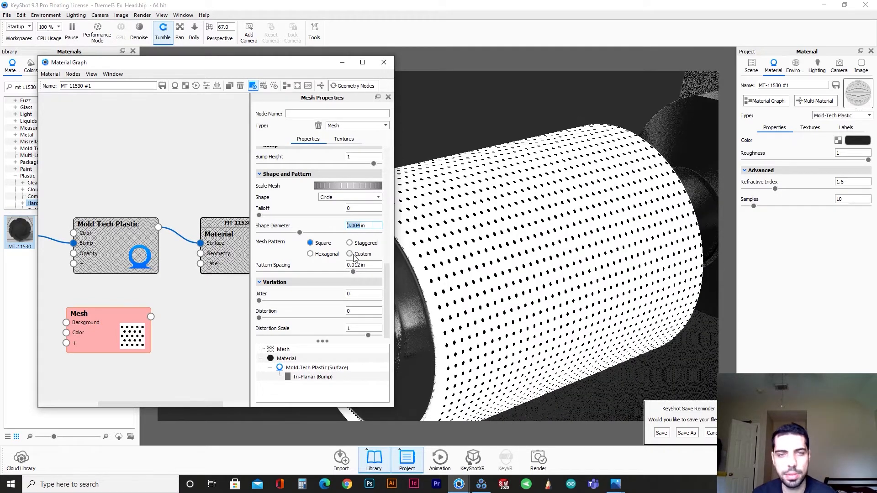
{"action": "left_click_drag", "start_coordinate": [355, 266], "coordinate": [368, 268]}
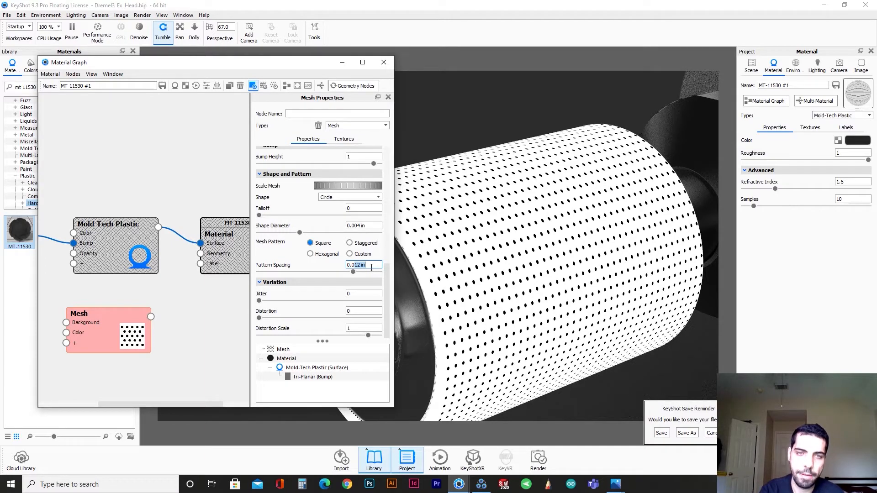
{"action": "type", "text": "07"}
{"action": "key", "text": "Return"}
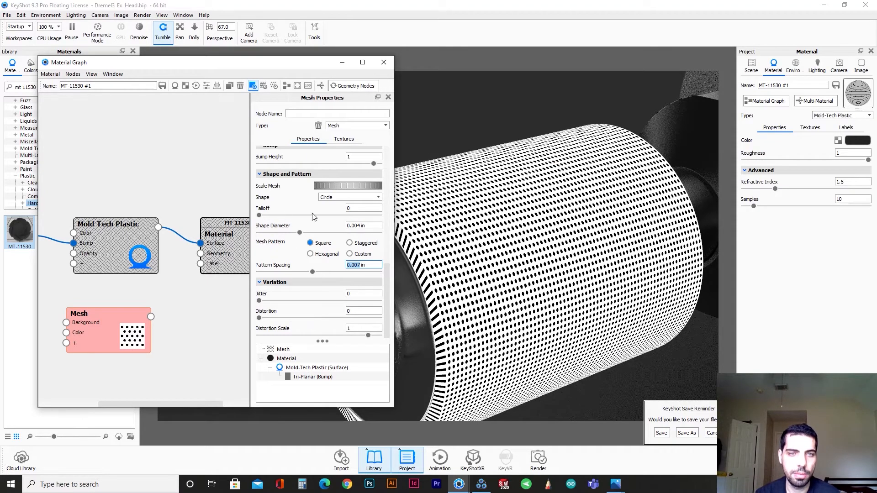
Raise the Mesh texture's falloff to 1 and give the pattern a distortion of 0.517.
{"action": "left_click_drag", "start_coordinate": [259, 215], "coordinate": [379, 215]}
{"action": "scroll", "coordinate": [524, 265], "scroll_direction": "up", "scroll_amount": 5}
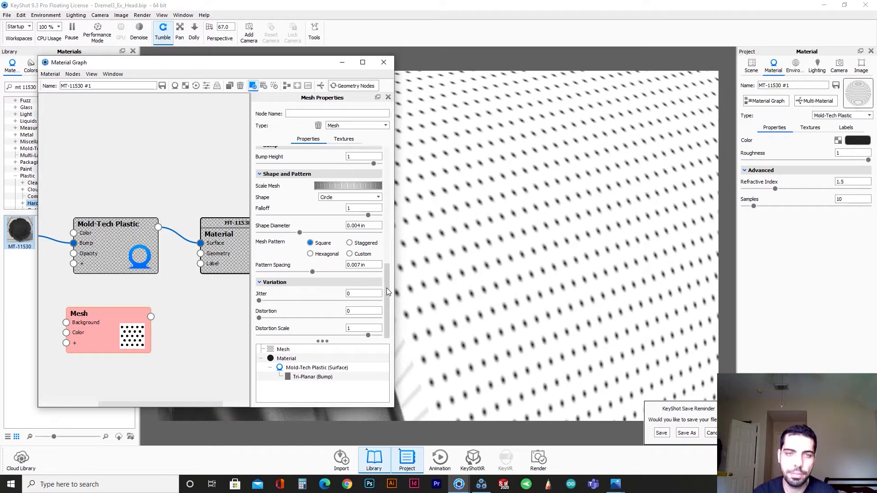
{"action": "scroll", "coordinate": [457, 297], "scroll_direction": "down", "scroll_amount": 5}
{"action": "scroll", "coordinate": [527, 297], "scroll_direction": "up", "scroll_amount": 2}
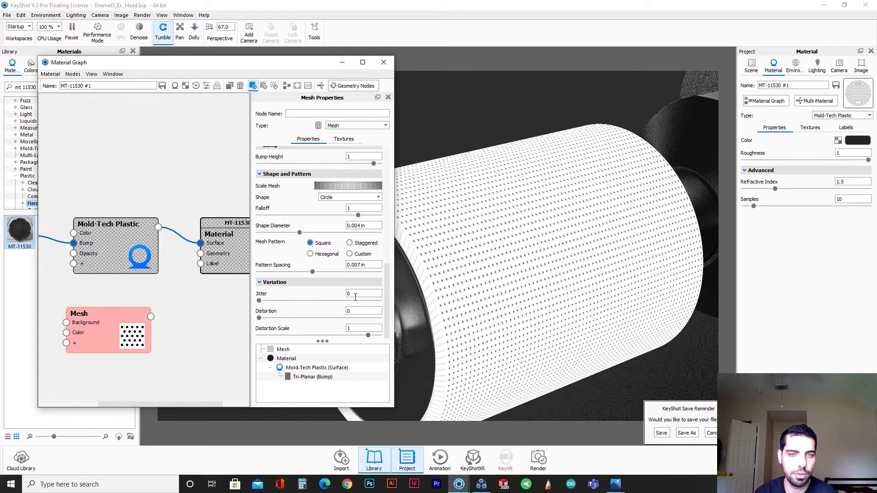
{"action": "scroll", "coordinate": [491, 302], "scroll_direction": "up", "scroll_amount": 2}
{"action": "left_click_drag", "start_coordinate": [259, 319], "coordinate": [346, 328]}
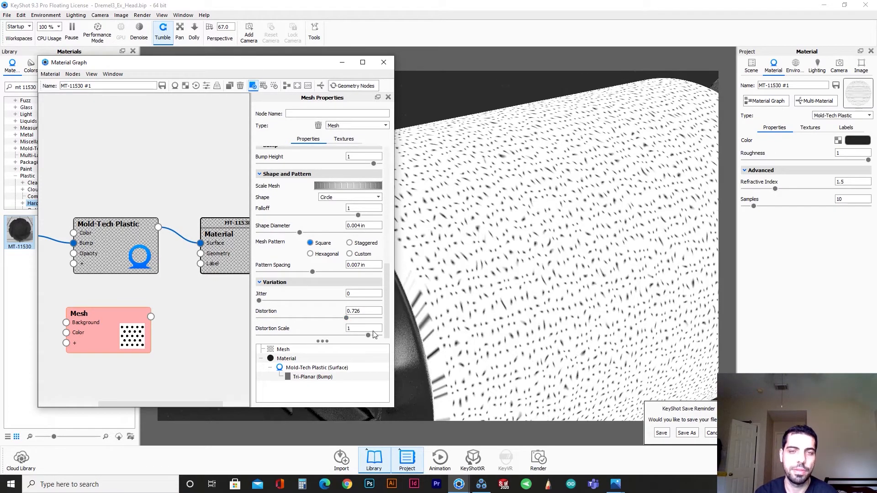
{"action": "left_click_drag", "start_coordinate": [347, 320], "coordinate": [321, 325]}
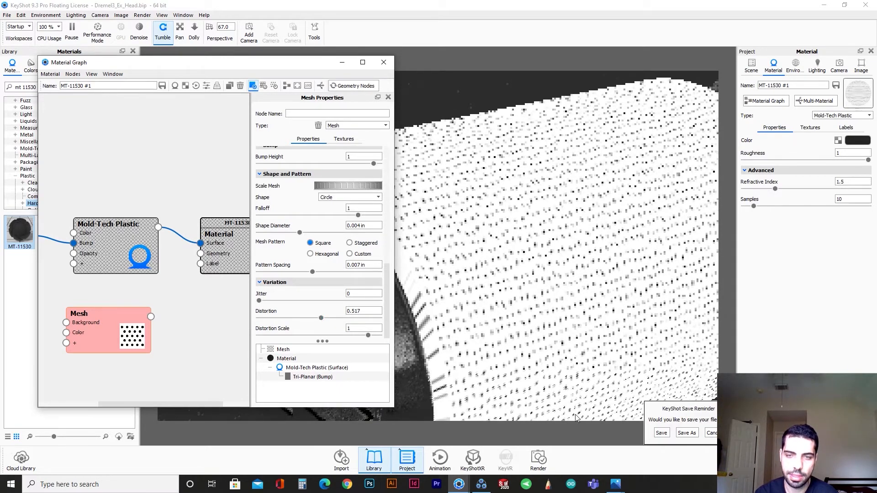
Examine the grit of the sanding drum up close in the Rotary-Drum-Sander.jpg reference photo.
{"action": "left_click", "coordinate": [616, 484]}
{"action": "left_click", "coordinate": [665, 435]}
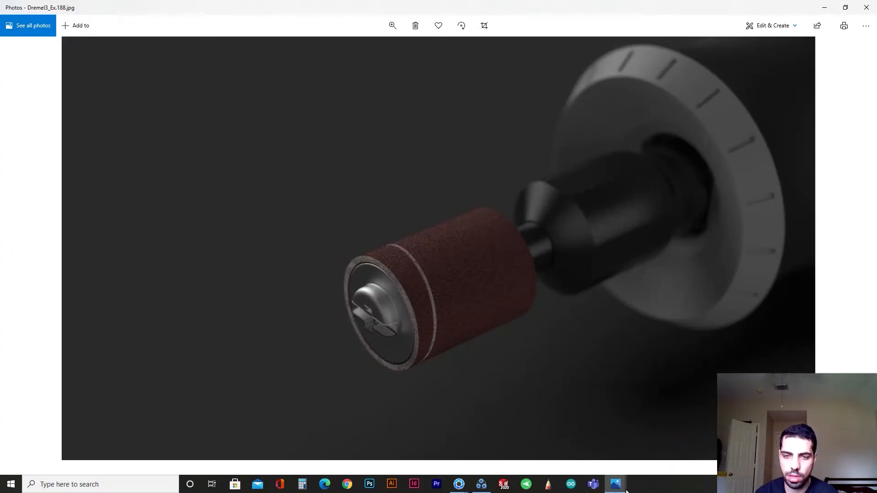
{"action": "mouse_move", "coordinate": [627, 491]}
{"action": "left_click", "coordinate": [574, 430]}
{"action": "left_click", "coordinate": [824, 7]}
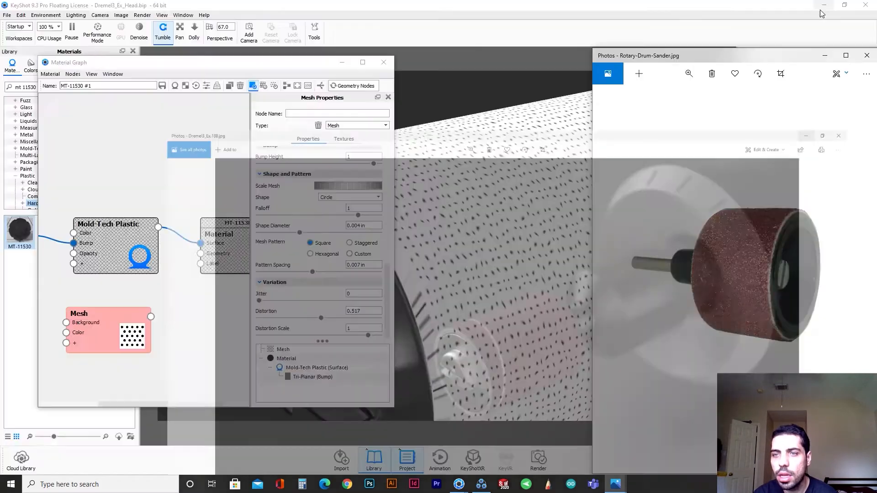
{"action": "left_click", "coordinate": [687, 74]}
{"action": "left_click_drag", "start_coordinate": [646, 98], "coordinate": [700, 98]}
{"action": "left_click_drag", "start_coordinate": [803, 306], "coordinate": [832, 475]}
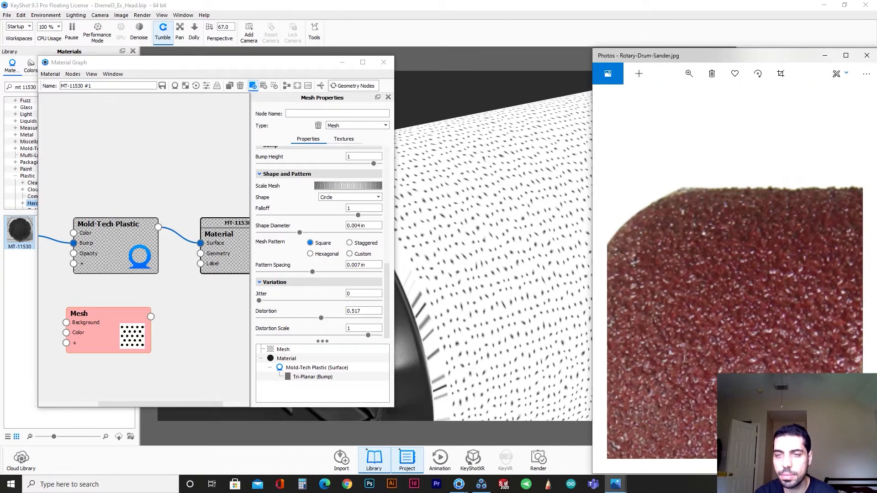
{"action": "left_click", "coordinate": [826, 55]}
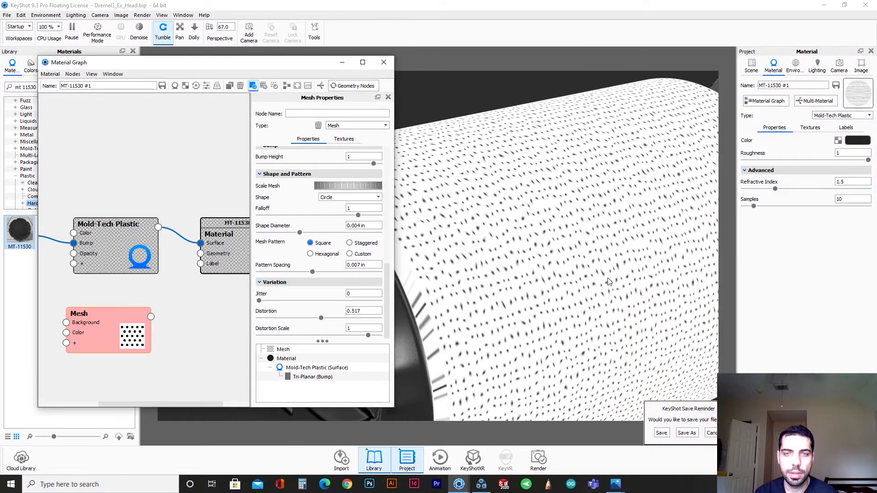
Increase the Mesh texture's distortion to 0.829 and its pattern spacing to 0.008 in.
{"action": "left_click_drag", "start_coordinate": [321, 318], "coordinate": [359, 319]}
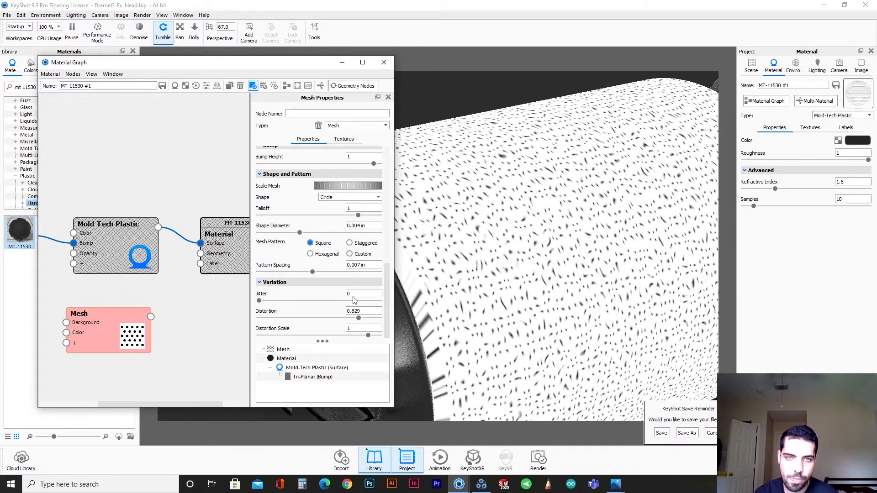
{"action": "scroll", "coordinate": [353, 300], "scroll_direction": "up", "scroll_amount": 2}
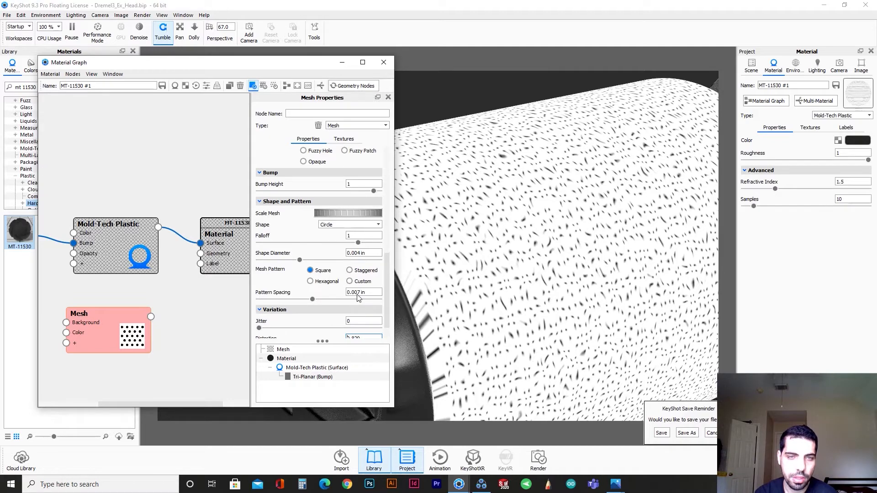
{"action": "left_click", "coordinate": [357, 293]}
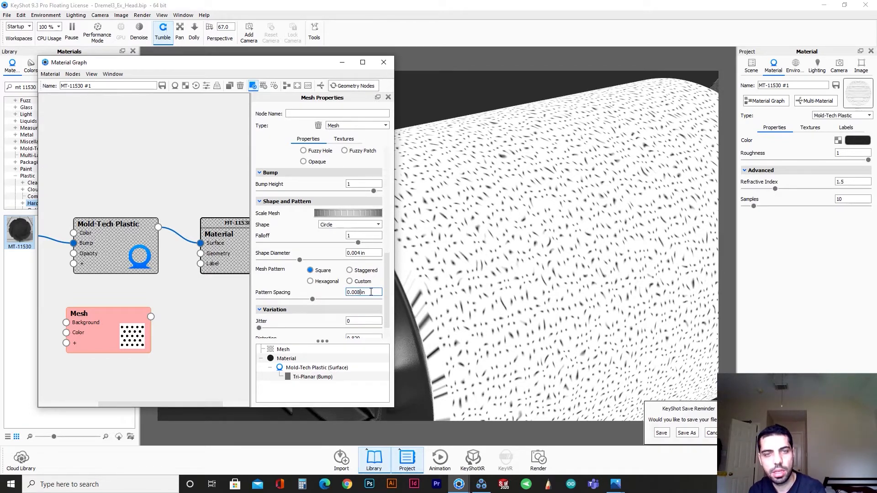
{"action": "key", "text": "Return"}
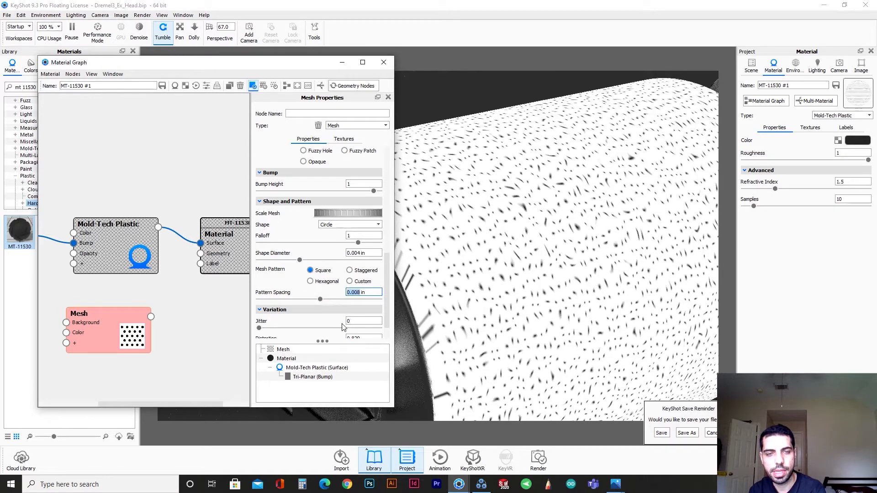
Set the Mesh texture's jitter to 1 and check the pattern across the whole sleeve.
{"action": "scroll", "coordinate": [343, 327], "scroll_direction": "down", "scroll_amount": 1}
{"action": "left_click_drag", "start_coordinate": [260, 302], "coordinate": [368, 311]}
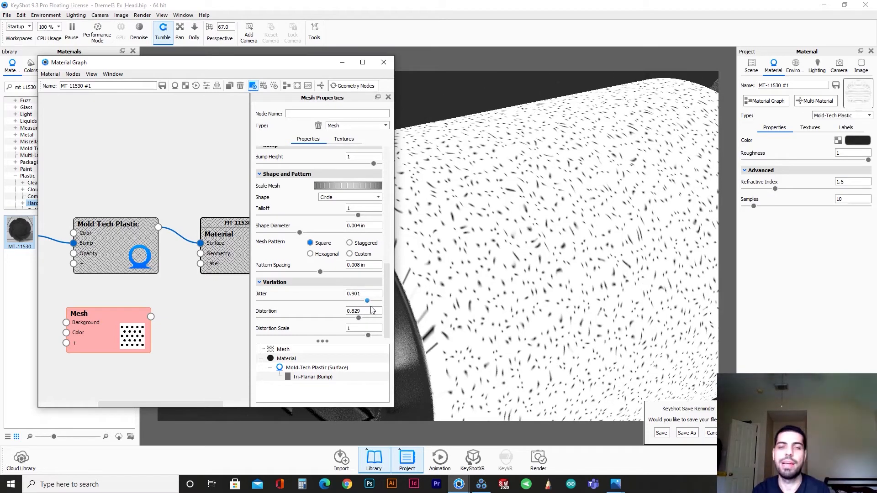
{"action": "left_click_drag", "start_coordinate": [363, 301], "coordinate": [384, 304]}
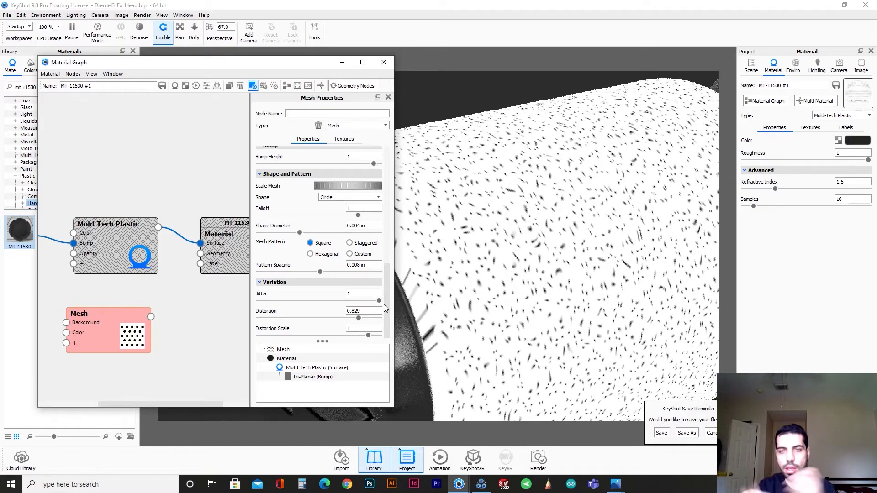
{"action": "scroll", "coordinate": [511, 293], "scroll_direction": "down", "scroll_amount": 5}
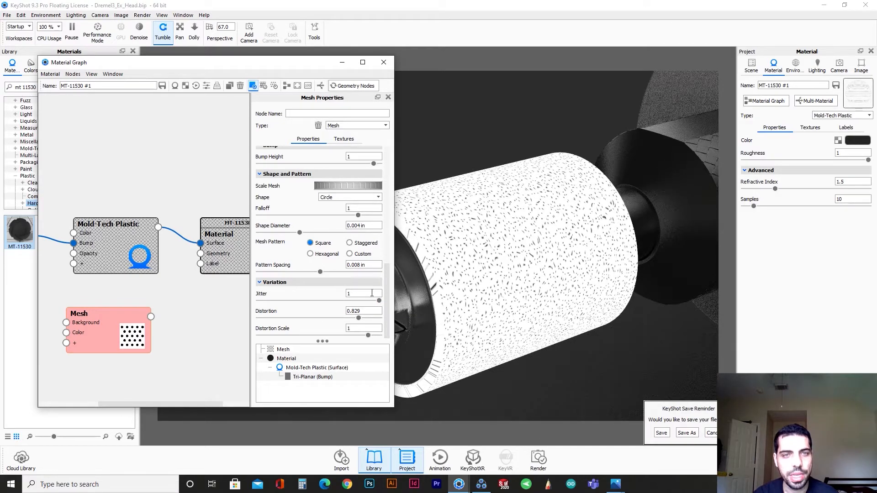
{"action": "left_click_drag", "start_coordinate": [386, 300], "coordinate": [390, 186]}
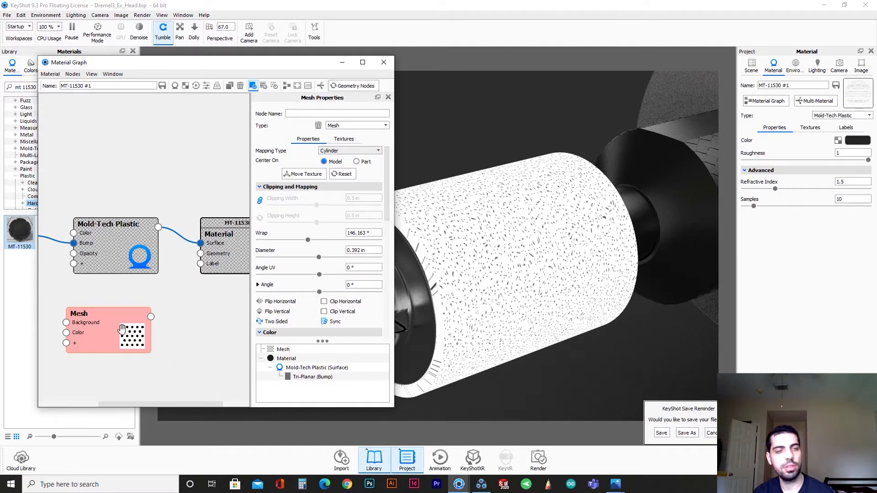
End the Mesh texture preview on the sleeve and add a Plastic material node beside the Mesh node.
{"action": "left_click", "coordinate": [163, 349]}
{"action": "left_click_drag", "start_coordinate": [129, 340], "coordinate": [97, 332]}
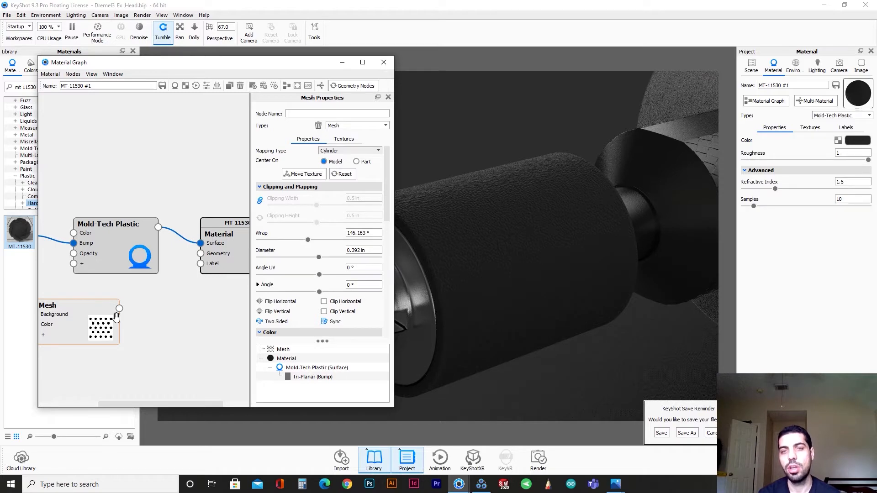
{"action": "right_click", "coordinate": [160, 327]}
{"action": "mouse_move", "coordinate": [187, 381]}
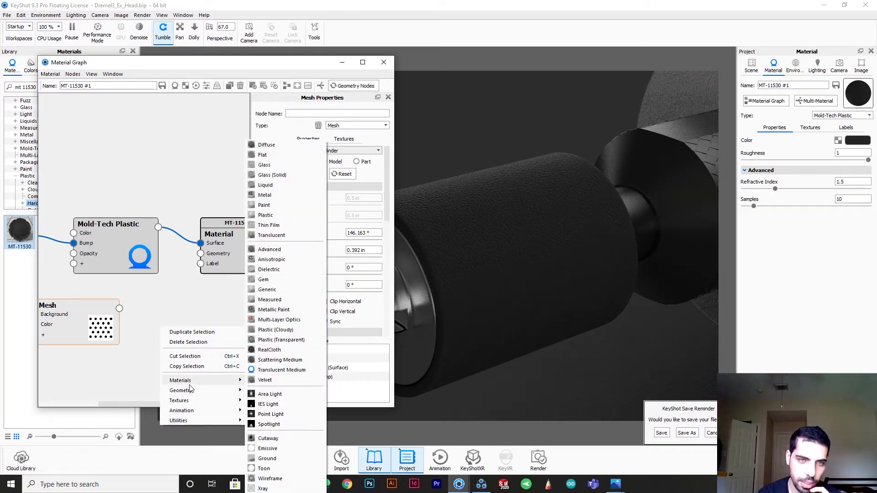
{"action": "left_click", "coordinate": [270, 216]}
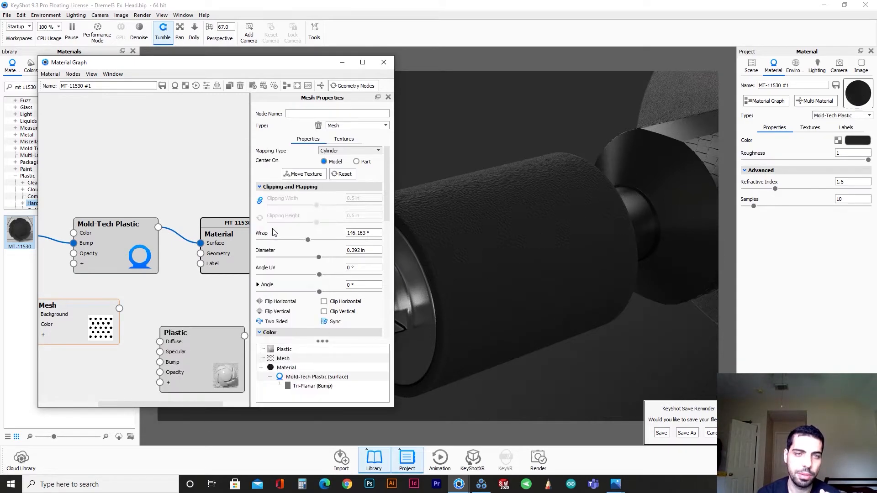
{"action": "left_click_drag", "start_coordinate": [166, 351], "coordinate": [157, 344]}
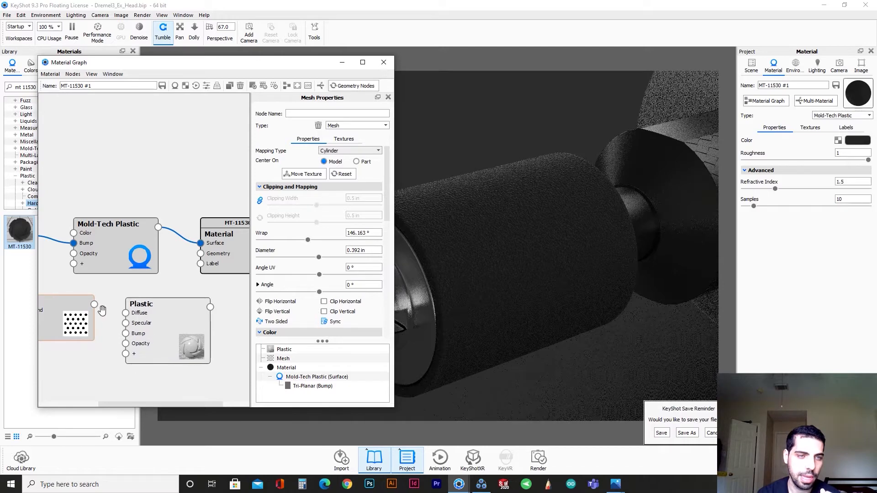
Connect the Mesh texture to the Plastic node's Bump and Opacity, and attach Plastic to the Material node as a label.
{"action": "left_click_drag", "start_coordinate": [95, 305], "coordinate": [126, 334]}
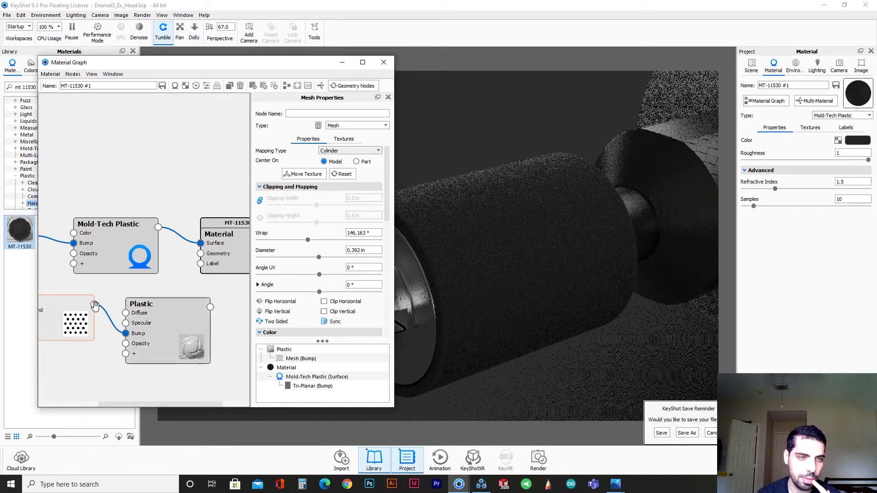
{"action": "left_click_drag", "start_coordinate": [95, 305], "coordinate": [126, 344]}
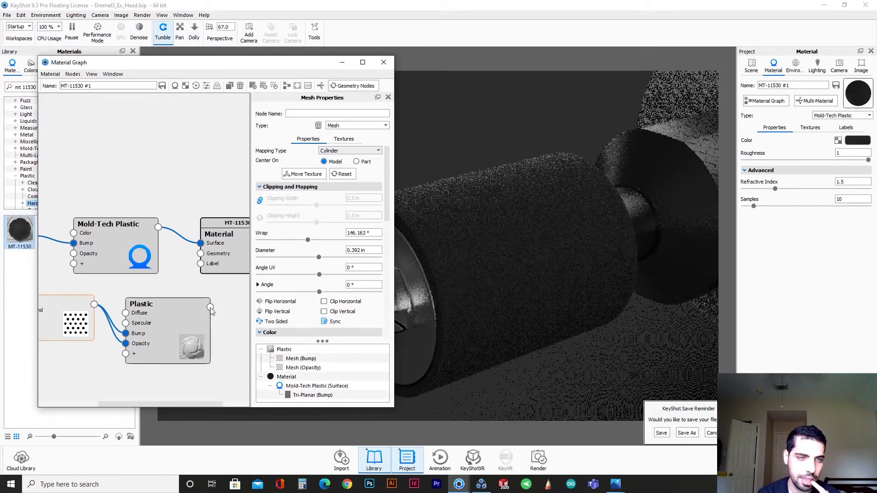
{"action": "left_click_drag", "start_coordinate": [211, 307], "coordinate": [201, 264]}
{"action": "left_click_drag", "start_coordinate": [205, 359], "coordinate": [184, 352]}
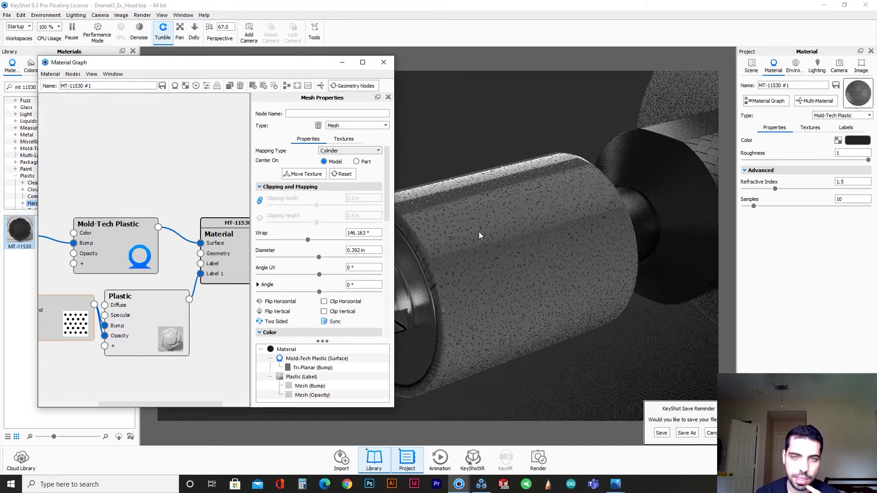
{"action": "scroll", "coordinate": [479, 232], "scroll_direction": "up", "scroll_amount": 5}
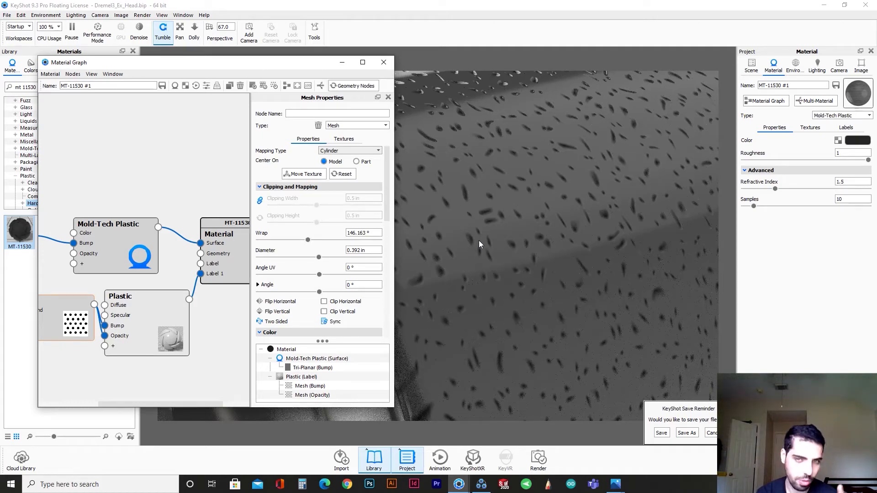
{"action": "scroll", "coordinate": [516, 310], "scroll_direction": "down", "scroll_amount": 5}
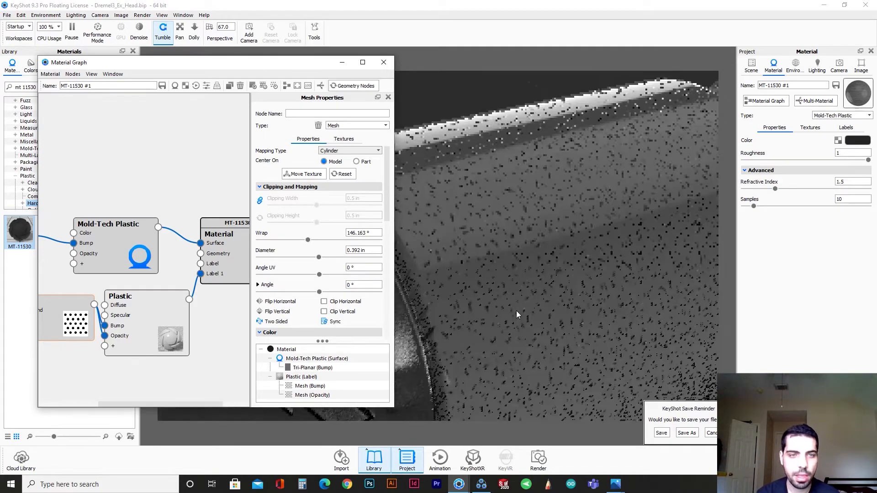
Insert a Color Invert utility between the Mesh texture and the Plastic label's Opacity, and arrange the nodes to suit.
{"action": "left_click_drag", "start_coordinate": [120, 297], "coordinate": [139, 292]}
{"action": "left_click_drag", "start_coordinate": [66, 325], "coordinate": [46, 325]}
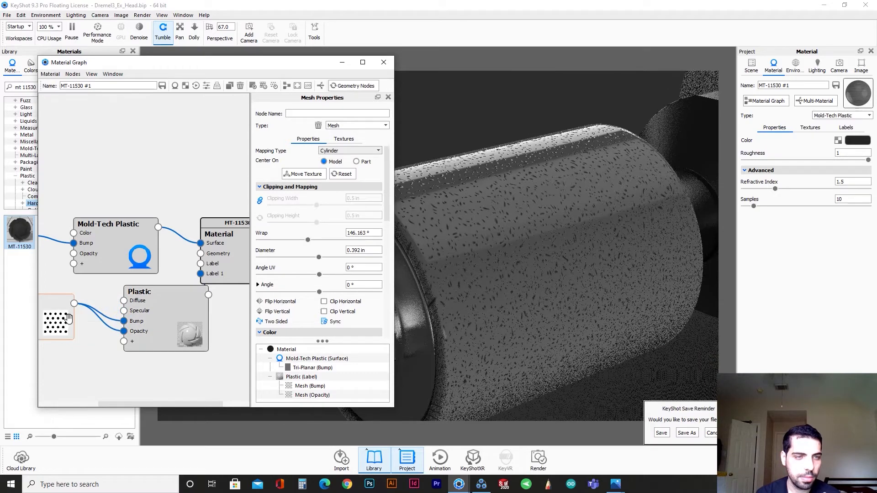
{"action": "right_click", "coordinate": [105, 324]}
{"action": "mouse_move", "coordinate": [131, 357]}
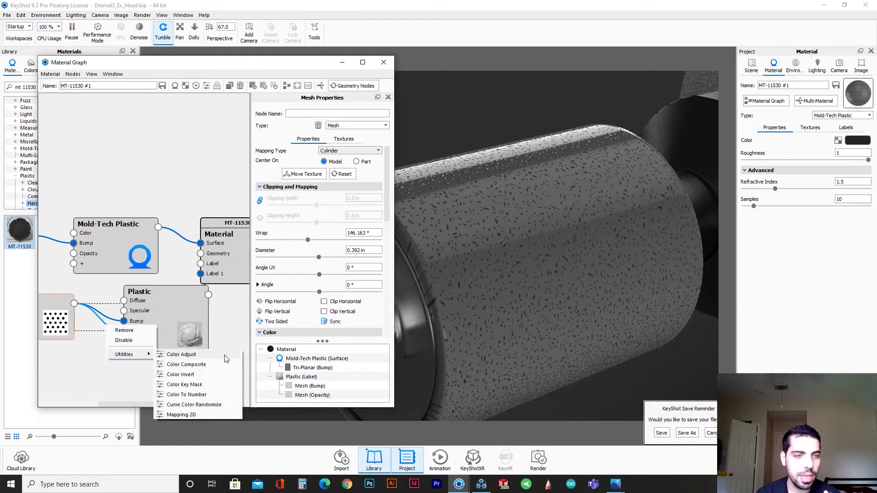
{"action": "left_click", "coordinate": [215, 376]}
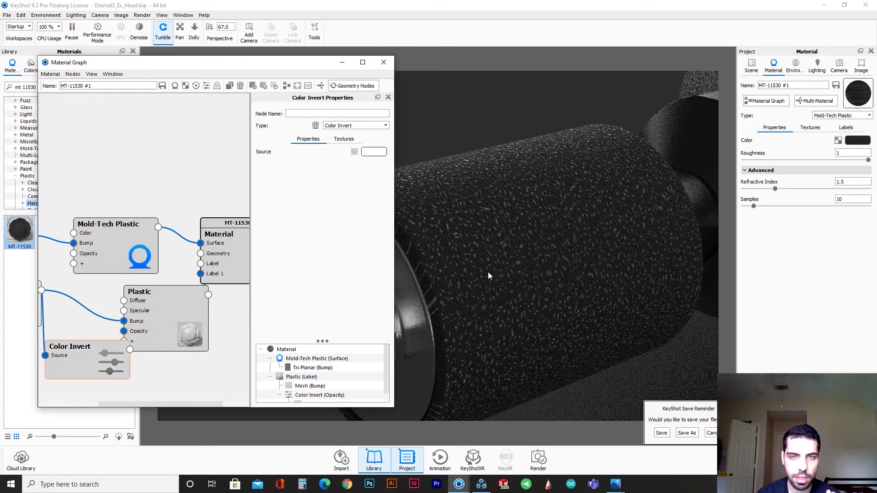
{"action": "scroll", "coordinate": [488, 272], "scroll_direction": "up", "scroll_amount": 3}
{"action": "left_click_drag", "start_coordinate": [40, 312], "coordinate": [54, 314]}
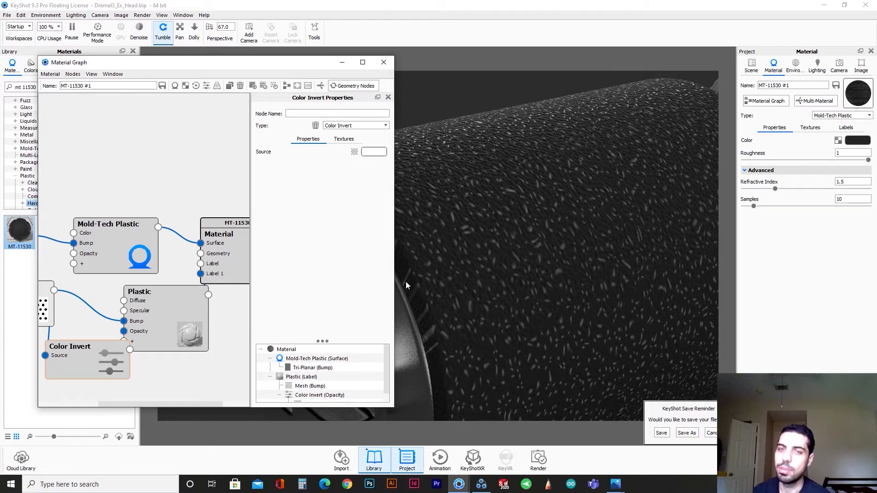
{"action": "left_click_drag", "start_coordinate": [99, 376], "coordinate": [67, 322]}
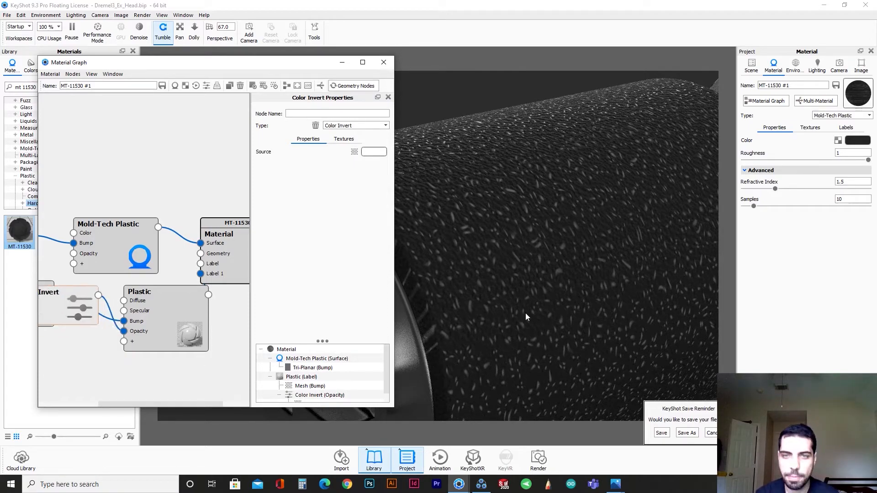
Open the Plastic label node's properties and examine the grit in the Rotary-Drum-Sander.jpg reference photo up close.
{"action": "scroll", "coordinate": [525, 314], "scroll_direction": "down", "scroll_amount": 2}
{"action": "left_click_drag", "start_coordinate": [533, 318], "coordinate": [579, 297]}
{"action": "double_click", "coordinate": [180, 320]}
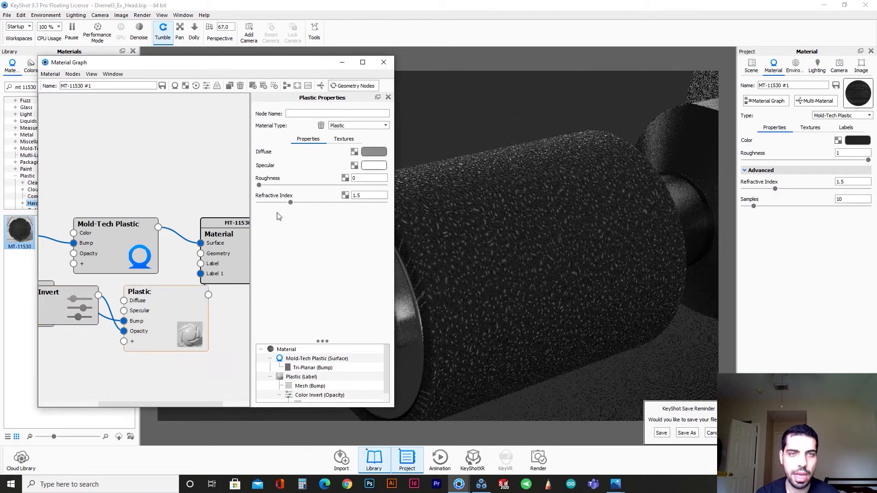
{"action": "double_click", "coordinate": [352, 177]}
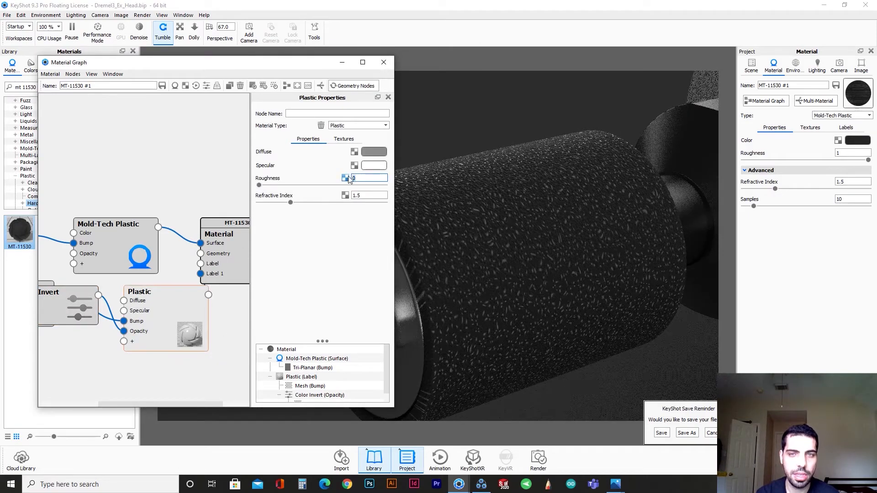
{"action": "mouse_move", "coordinate": [615, 483]}
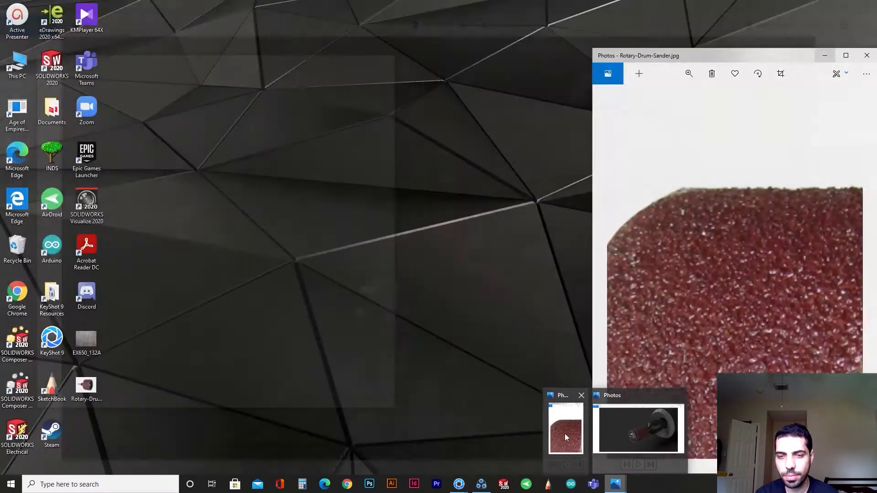
{"action": "left_click", "coordinate": [665, 443]}
{"action": "left_click", "coordinate": [689, 74]}
{"action": "left_click_drag", "start_coordinate": [646, 97], "coordinate": [722, 98]}
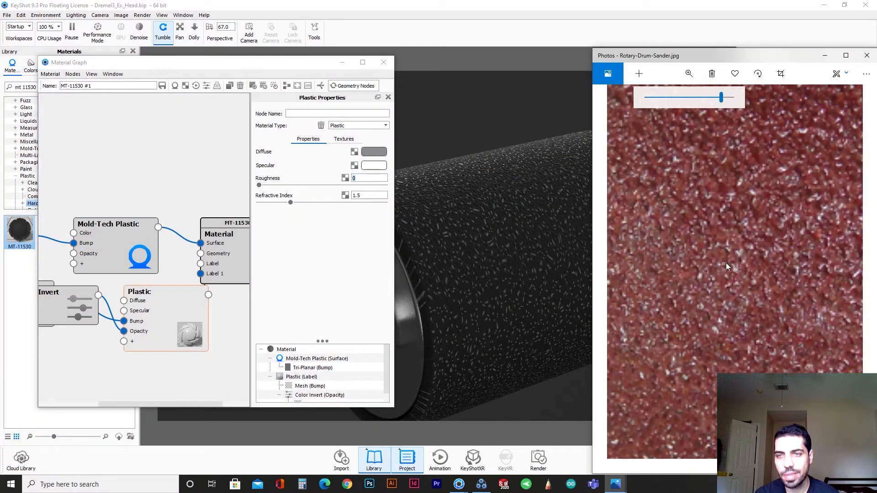
{"action": "left_click_drag", "start_coordinate": [722, 100], "coordinate": [679, 110]}
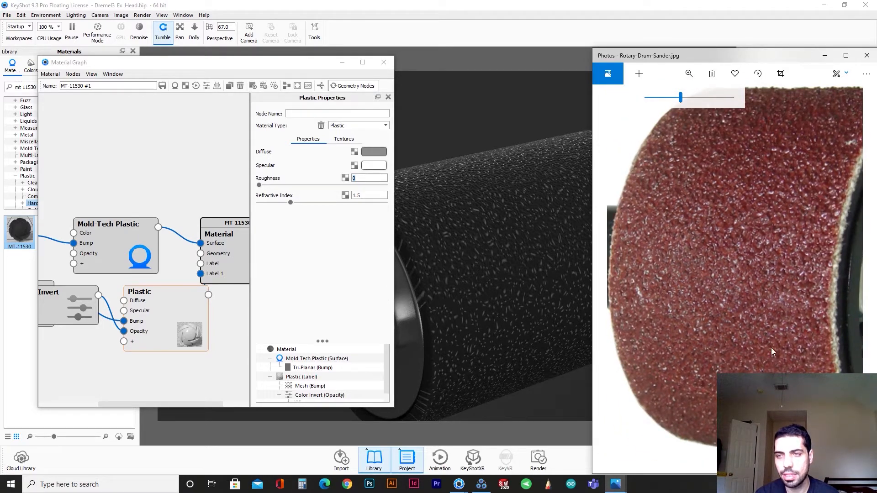
{"action": "left_click", "coordinate": [825, 60]}
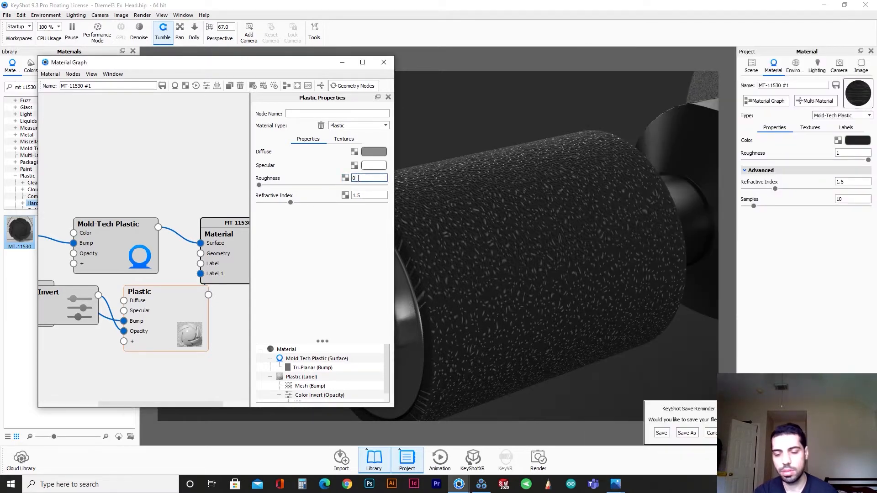
Set the Plastic label's roughness to 0.5, increase it to 0.75, and shift its node closer to Color Invert.
{"action": "left_click", "coordinate": [361, 179]}
{"action": "type", "text": "0.5"}
{"action": "key", "text": "Return"}
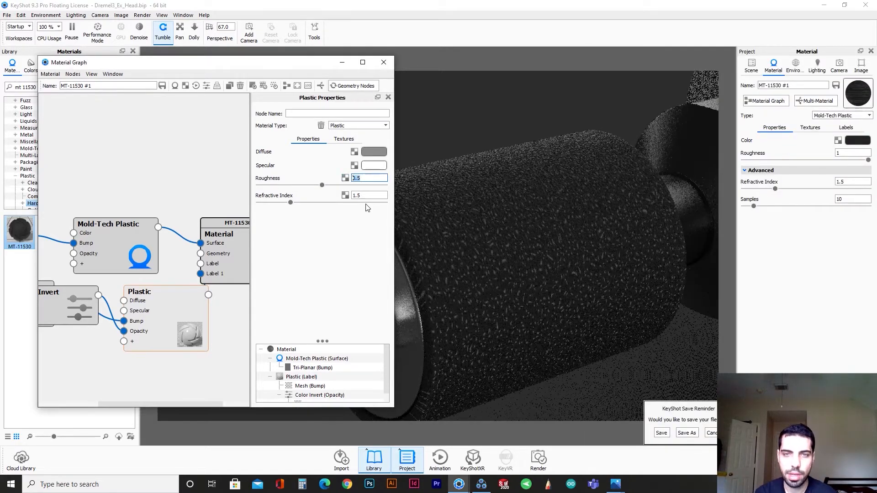
{"action": "left_click_drag", "start_coordinate": [357, 181], "coordinate": [372, 182]}
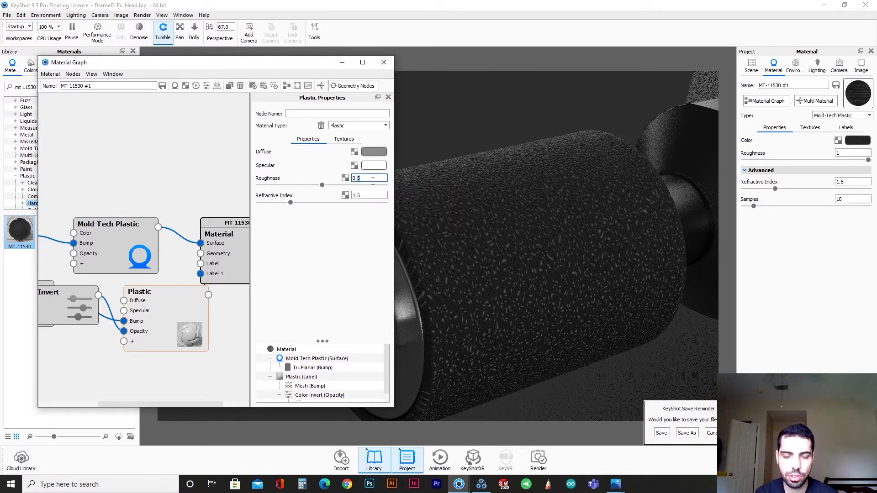
{"action": "type", "text": "75"}
{"action": "key", "text": "Return"}
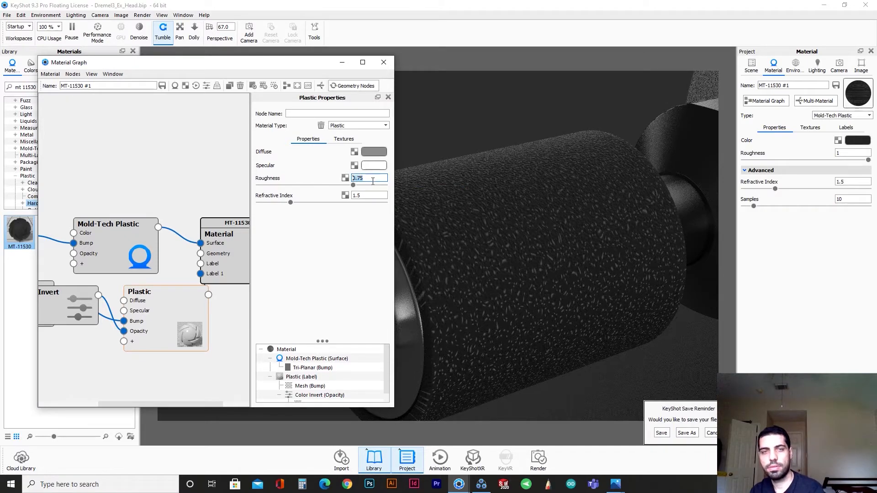
{"action": "left_click_drag", "start_coordinate": [152, 322], "coordinate": [133, 318]}
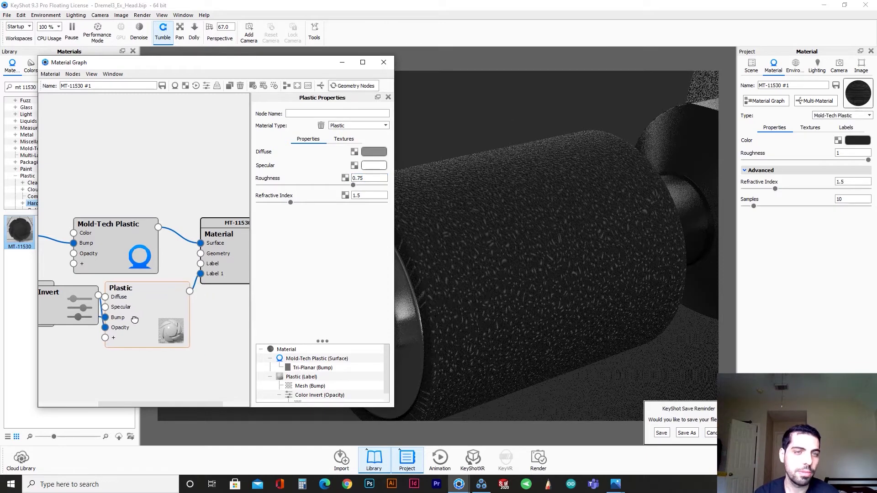
Arrange the windows beside the reference photo and sample its red grit as the Mold-Tech Plastic node's color.
{"action": "left_click", "coordinate": [120, 230]}
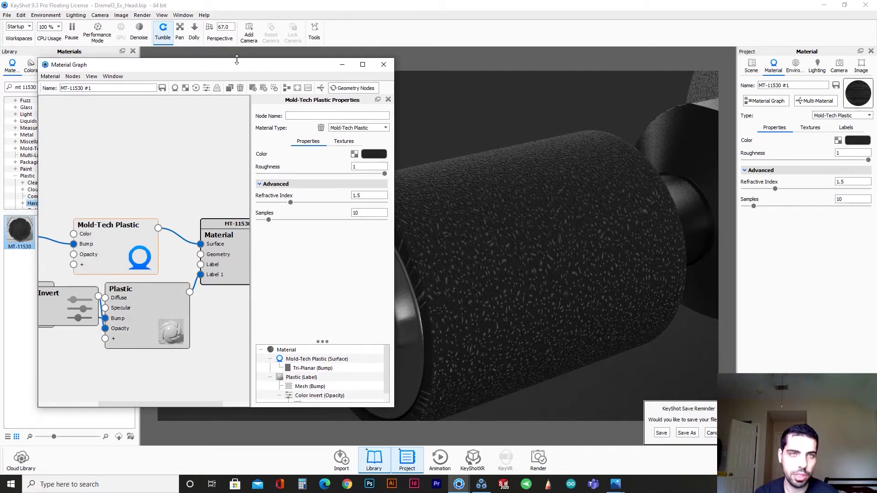
{"action": "left_click_drag", "start_coordinate": [233, 63], "coordinate": [205, 22]}
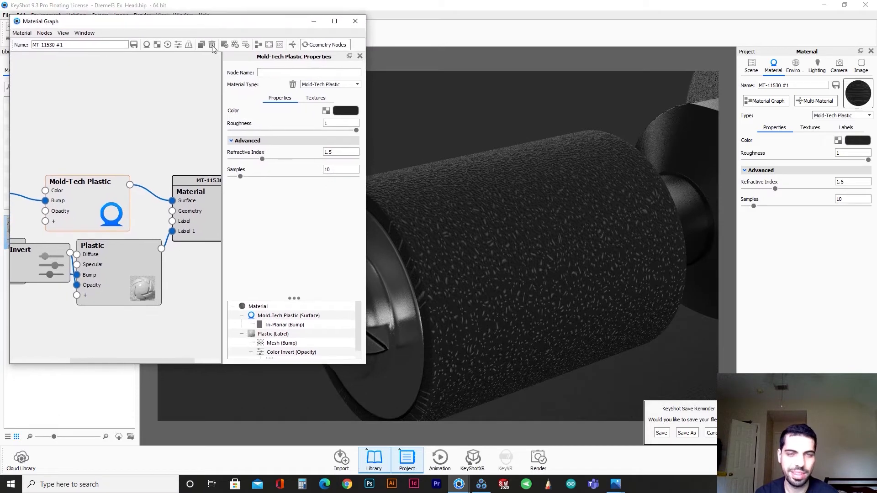
{"action": "left_click_drag", "start_coordinate": [682, 13], "coordinate": [412, 18]}
{"action": "left_click_drag", "start_coordinate": [754, 60], "coordinate": [741, 32]}
{"action": "left_click", "coordinate": [349, 112]}
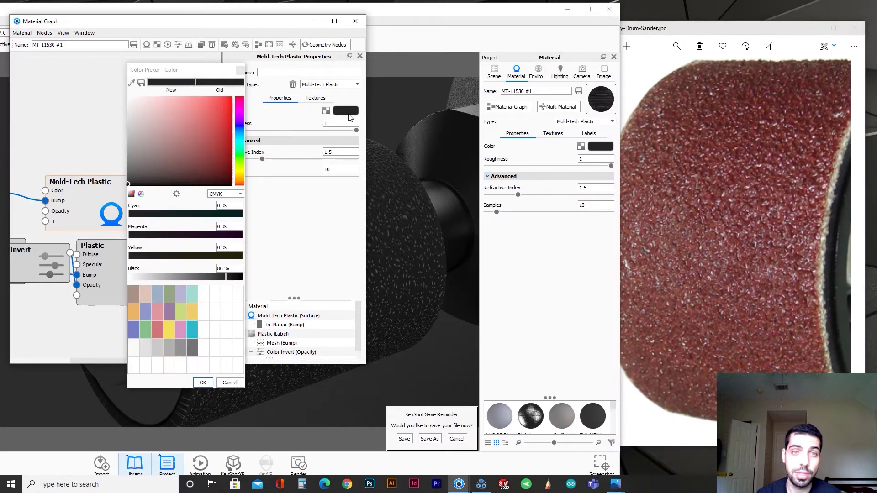
{"action": "left_click", "coordinate": [133, 83]}
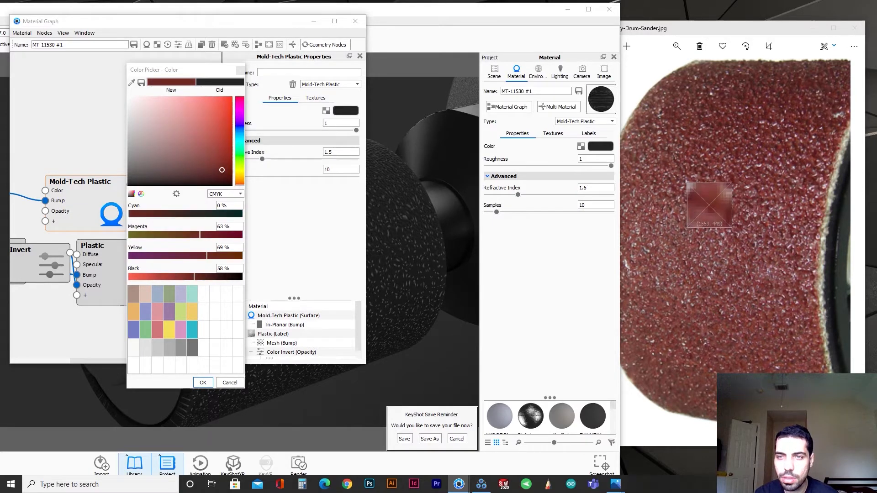
{"action": "left_click", "coordinate": [710, 205]}
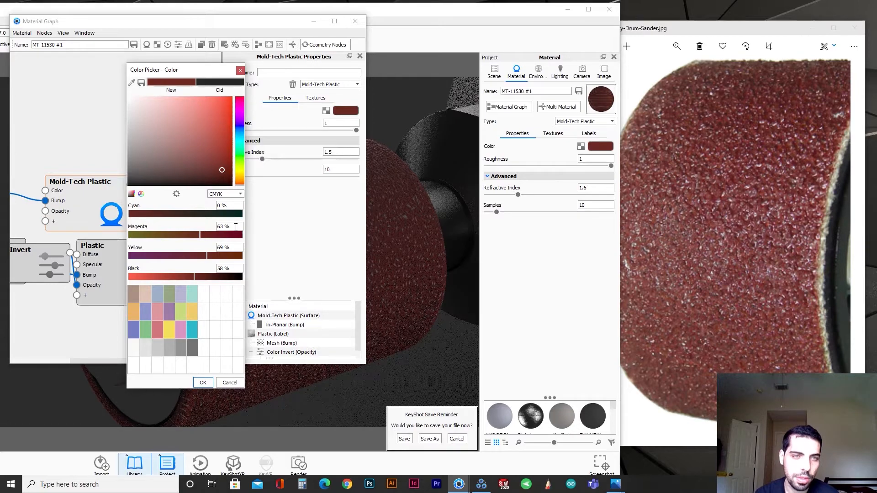
{"action": "left_click", "coordinate": [203, 383]}
Set the Plastic label's diffuse color to 63 % magenta, 69 % yellow and 68 % black in CMYK.
{"action": "left_click", "coordinate": [120, 278]}
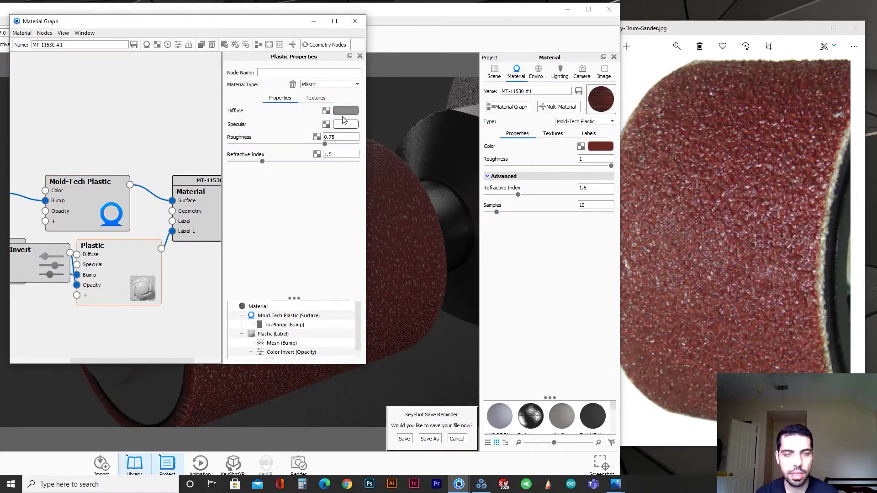
{"action": "left_click", "coordinate": [344, 113]}
{"action": "left_click_drag", "start_coordinate": [228, 227], "coordinate": [213, 269]}
{"action": "type", "text": "63"}
{"action": "type", "text": "69"}
{"action": "type", "text": "68"}
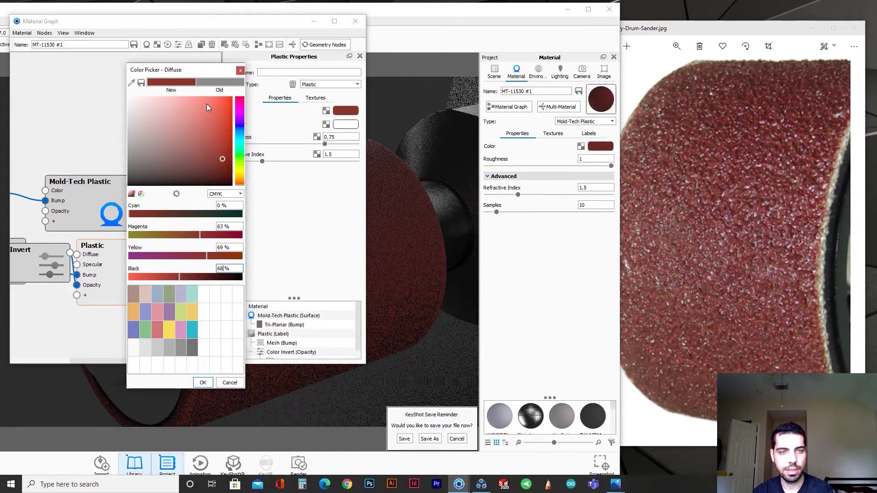
{"action": "key", "text": "Return"}
{"action": "left_click_drag", "start_coordinate": [208, 71], "coordinate": [240, 95]}
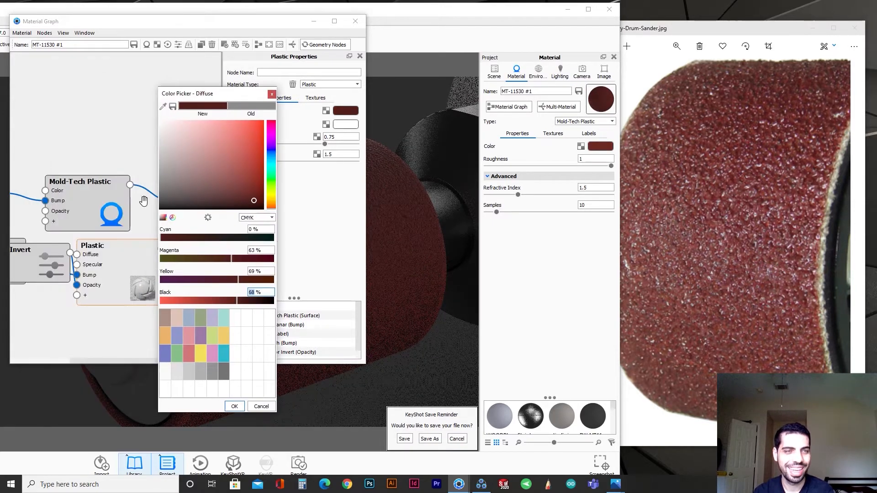
{"action": "left_click", "coordinate": [235, 407]}
Check the Mold-Tech Plastic node's color values and set the Plastic label's diffuse black to 58 %.
{"action": "left_click", "coordinate": [107, 210]}
{"action": "left_click", "coordinate": [345, 110]}
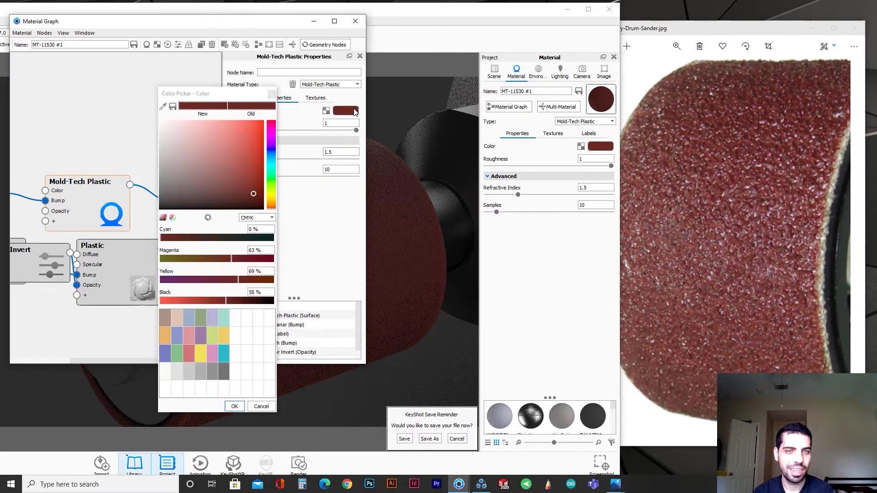
{"action": "left_click", "coordinate": [261, 407]}
{"action": "left_click", "coordinate": [273, 334]}
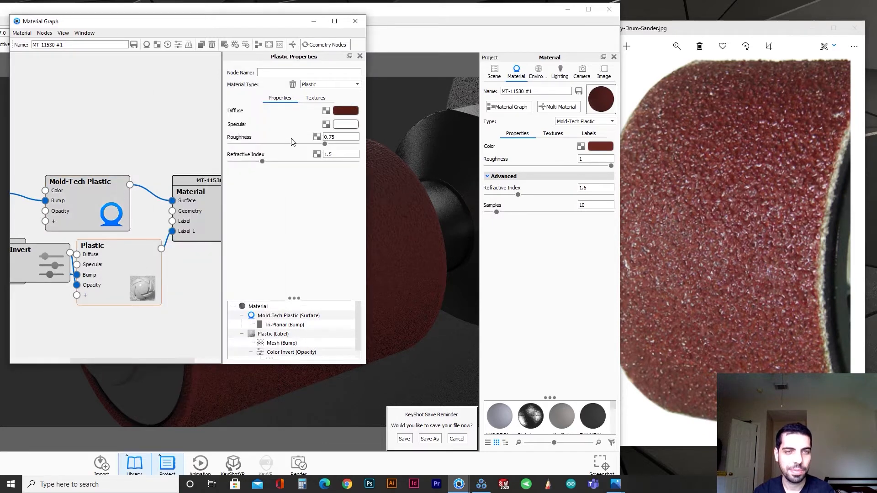
{"action": "left_click", "coordinate": [345, 111]}
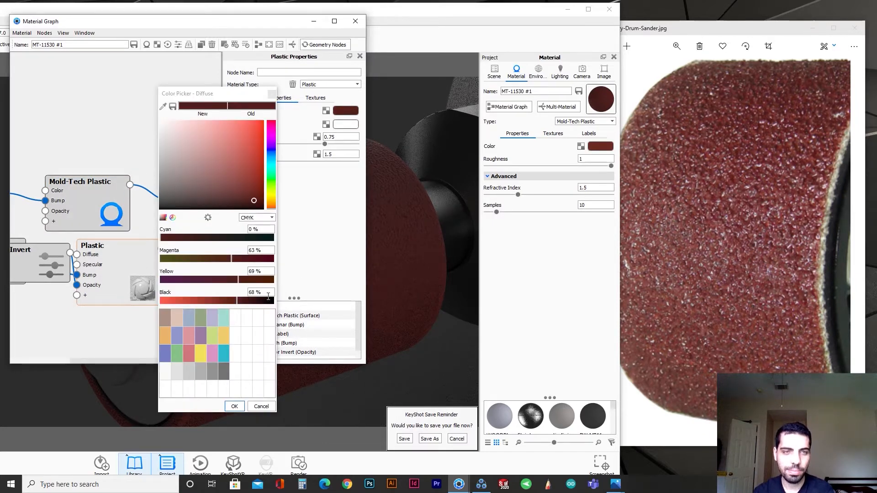
{"action": "left_click_drag", "start_coordinate": [267, 292], "coordinate": [239, 291]}
{"action": "type", "text": "58"}
{"action": "key", "text": "Return"}
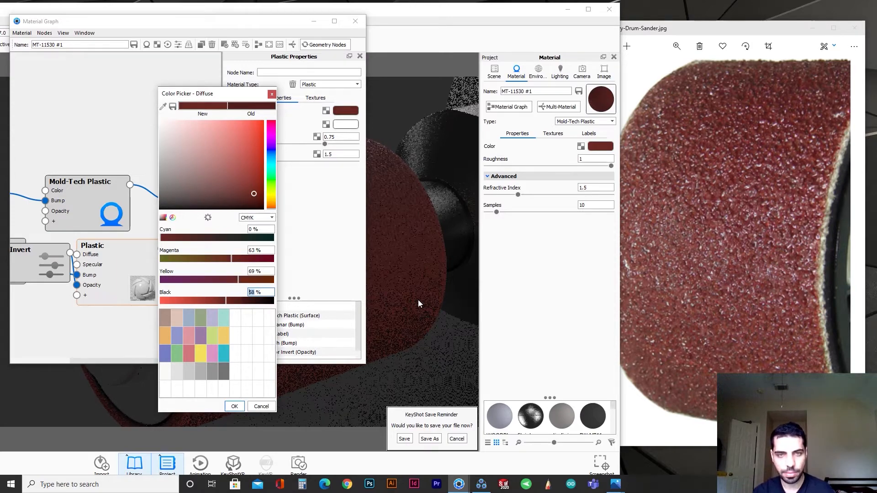
Maximize the KeyShot window to inspect the sleeve and set the Plastic label's diffuse black to 65 %.
{"action": "left_click_drag", "start_coordinate": [418, 300], "coordinate": [423, 279]}
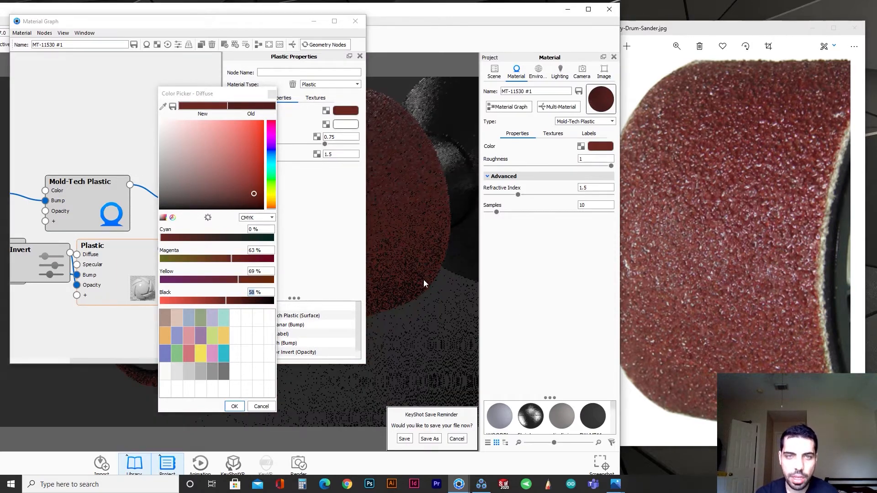
{"action": "left_click", "coordinate": [589, 9]}
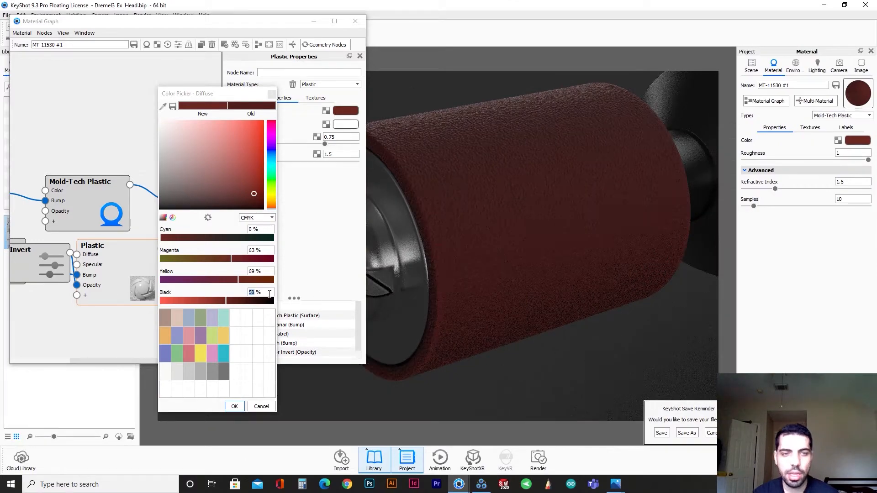
{"action": "type", "text": "65"}
{"action": "key", "text": "Return"}
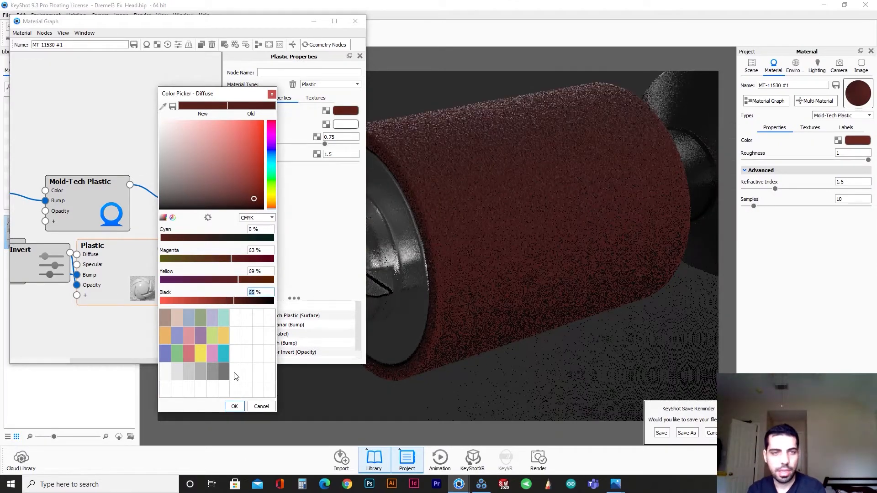
{"action": "left_click", "coordinate": [237, 405]}
Try 65 % black for the Mold-Tech Plastic node's color, inspect the sleeve up close, and discard the change.
{"action": "double_click", "coordinate": [105, 203]}
{"action": "left_click", "coordinate": [345, 113]}
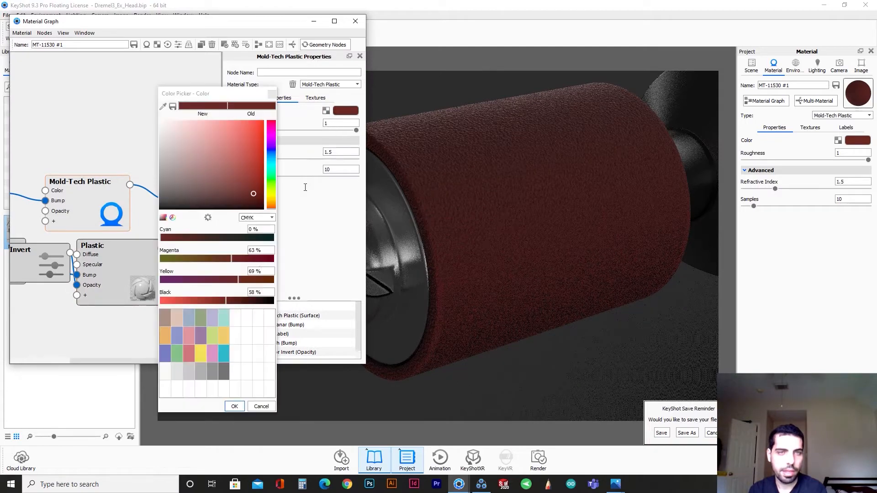
{"action": "left_click_drag", "start_coordinate": [268, 293], "coordinate": [229, 295]}
{"action": "type", "text": "65"}
{"action": "key", "text": "Return"}
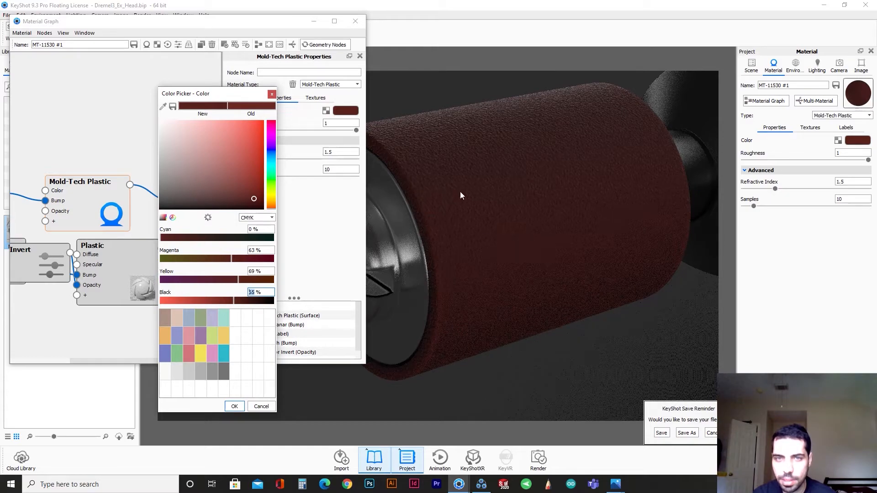
{"action": "scroll", "coordinate": [481, 231], "scroll_direction": "up", "scroll_amount": 10}
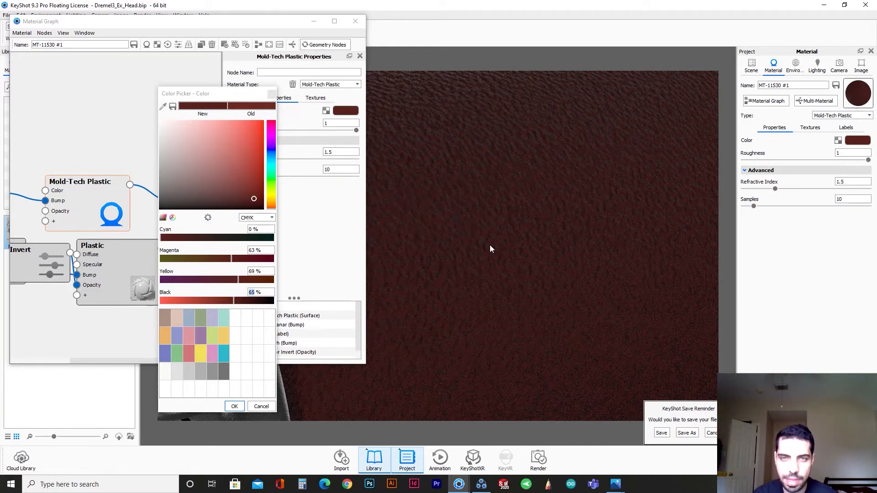
{"action": "scroll", "coordinate": [490, 245], "scroll_direction": "down", "scroll_amount": 10}
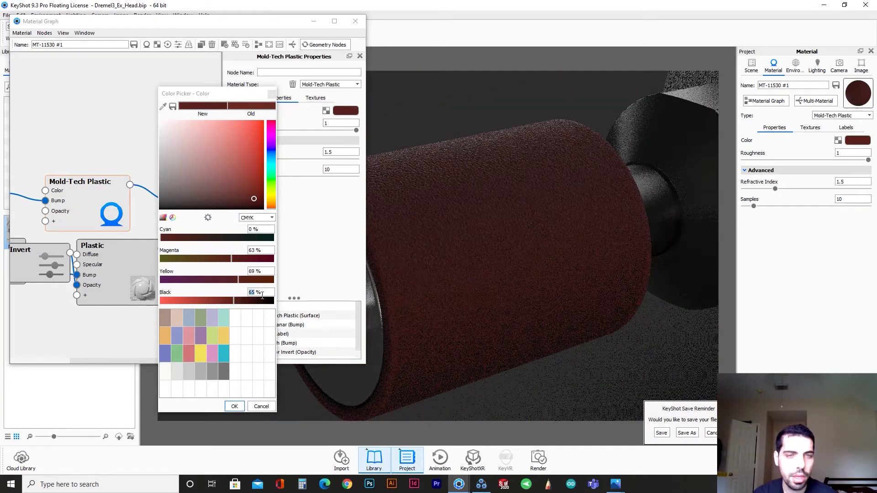
{"action": "left_click_drag", "start_coordinate": [262, 296], "coordinate": [243, 294]}
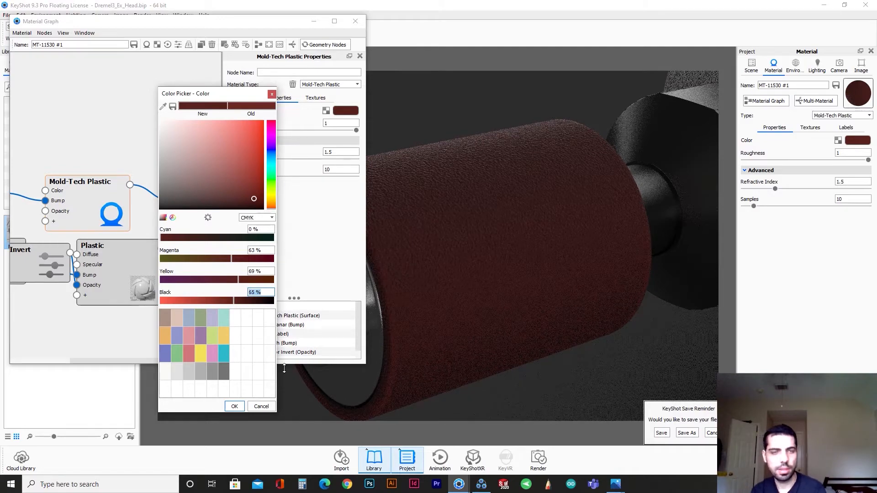
{"action": "left_click", "coordinate": [261, 406]}
Set the Plastic label's diffuse black to 55 % and check the grit on the sleeve near and far.
{"action": "left_click", "coordinate": [119, 271]}
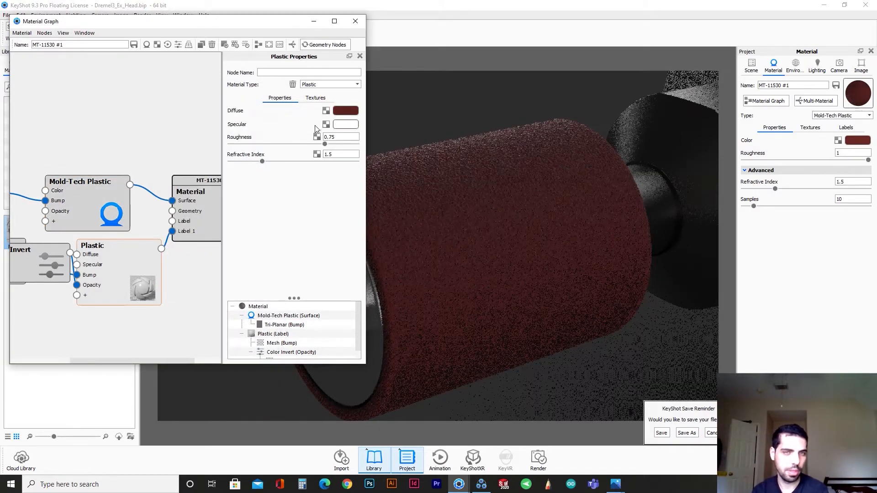
{"action": "left_click", "coordinate": [346, 112]}
{"action": "scroll", "coordinate": [464, 278], "scroll_direction": "up", "scroll_amount": 5}
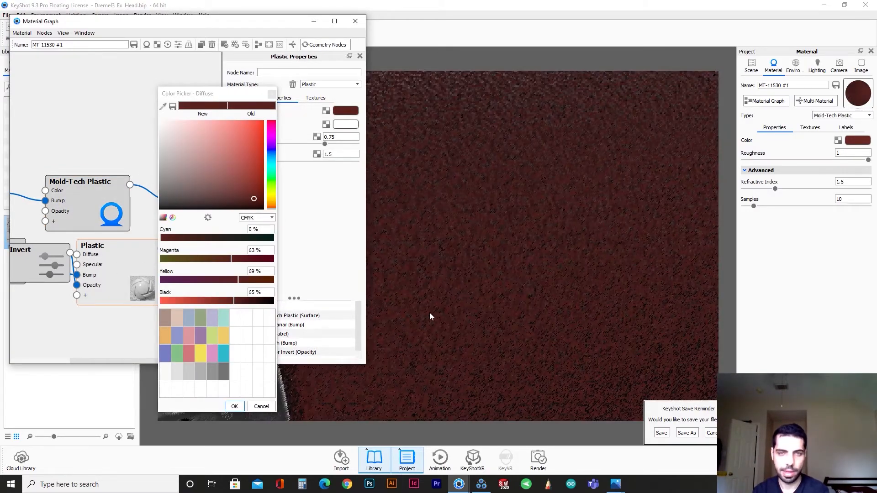
{"action": "left_click_drag", "start_coordinate": [263, 294], "coordinate": [245, 297]}
{"action": "type", "text": "55"}
{"action": "key", "text": "Return"}
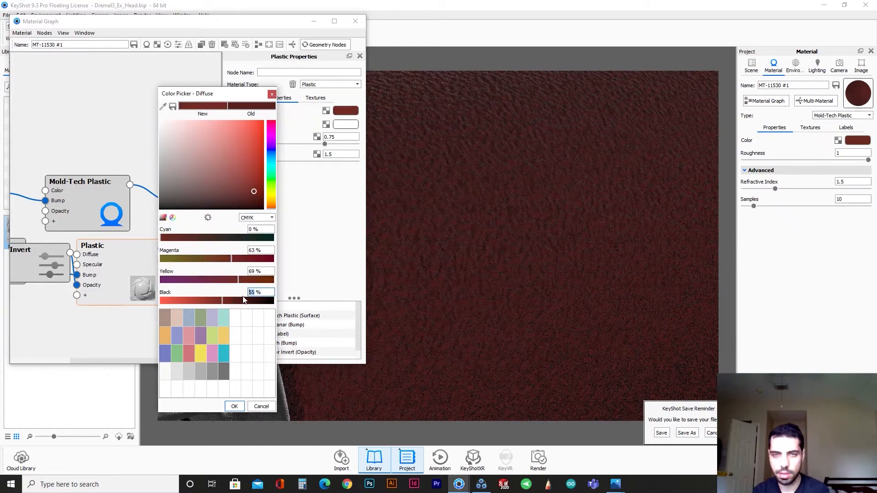
{"action": "scroll", "coordinate": [529, 313], "scroll_direction": "down", "scroll_amount": 5}
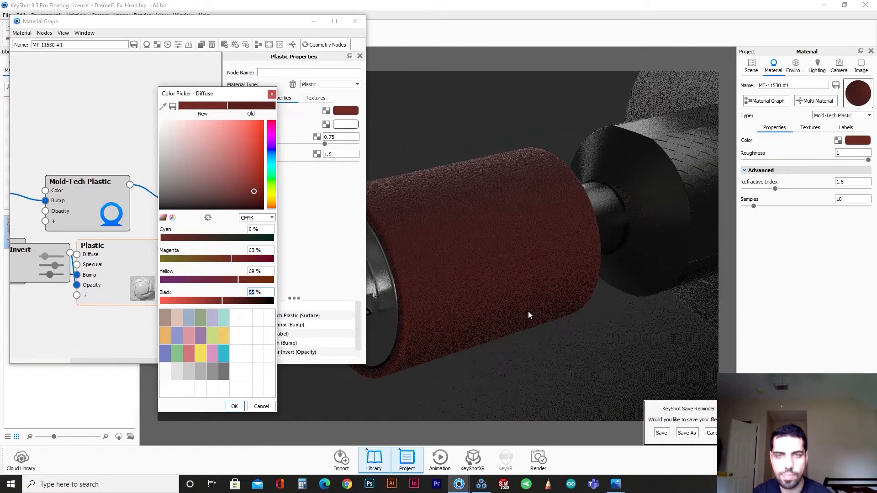
{"action": "scroll", "coordinate": [528, 311], "scroll_direction": "up", "scroll_amount": 5}
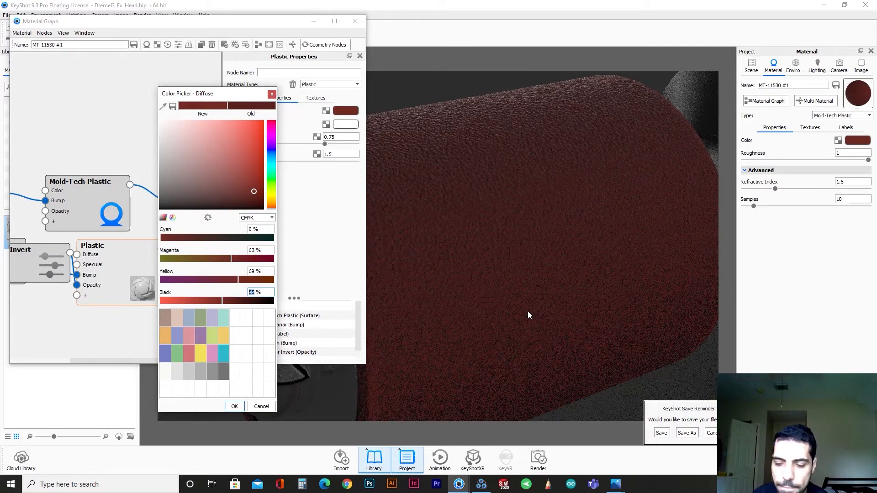
Set the black value to 65 % for both the Plastic label's diffuse and the Mold-Tech Plastic node's color.
{"action": "key", "text": "Return"}
{"action": "left_click", "coordinate": [235, 406]}
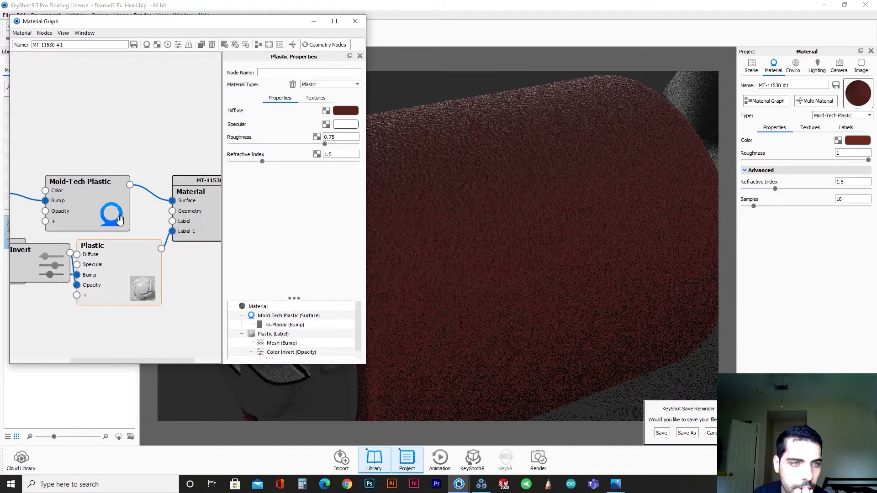
{"action": "double_click", "coordinate": [103, 205]}
{"action": "left_click", "coordinate": [338, 111]}
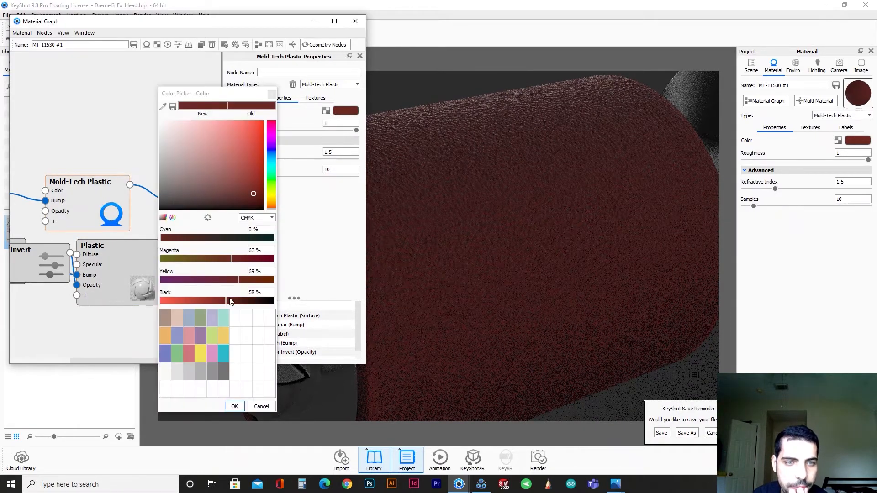
{"action": "left_click_drag", "start_coordinate": [231, 301], "coordinate": [212, 302]}
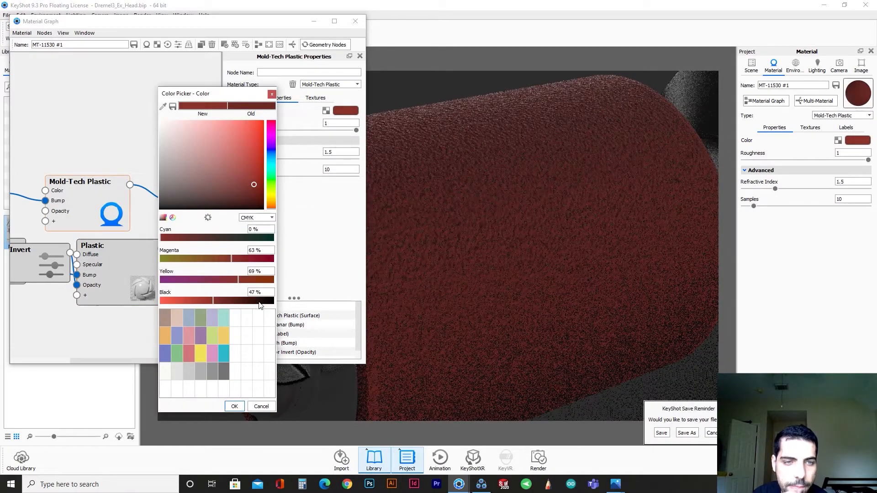
{"action": "triple_click", "coordinate": [255, 293]}
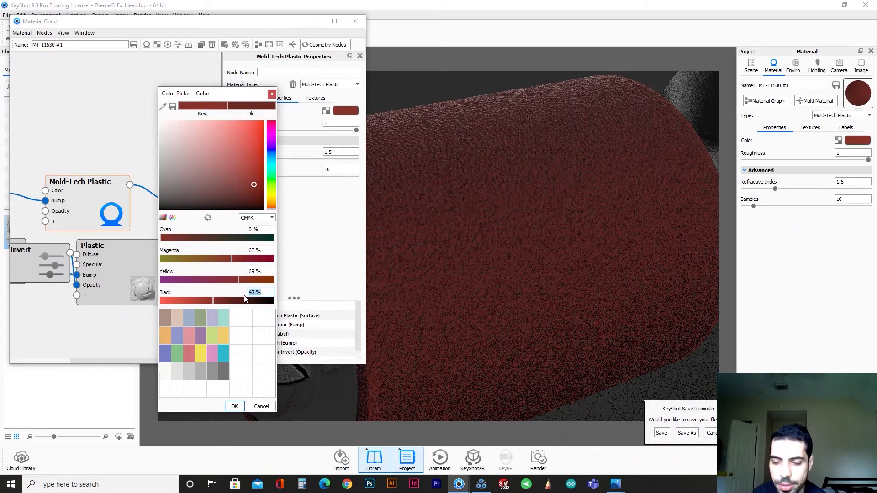
{"action": "type", "text": "65"}
{"action": "key", "text": "Return"}
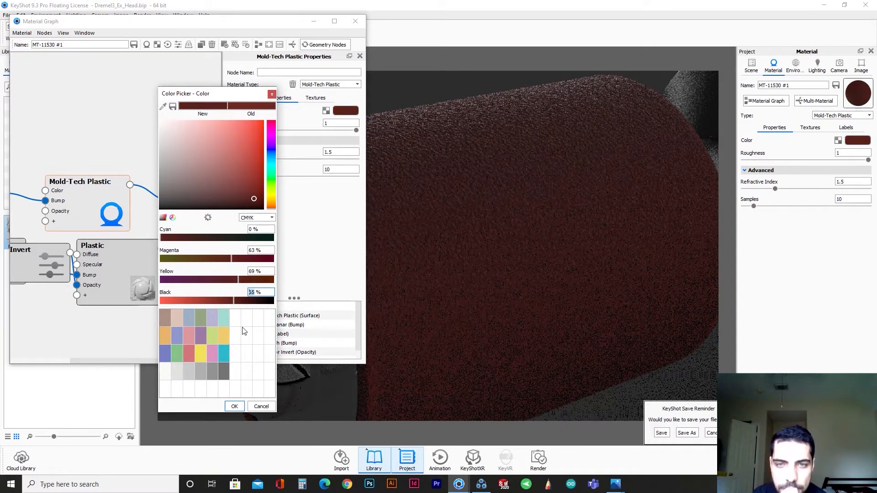
{"action": "left_click", "coordinate": [234, 406]}
Try roughness values of 1, 0.5 and 0.1 on the Plastic label and inspect the sleeve.
{"action": "left_click", "coordinate": [152, 286]}
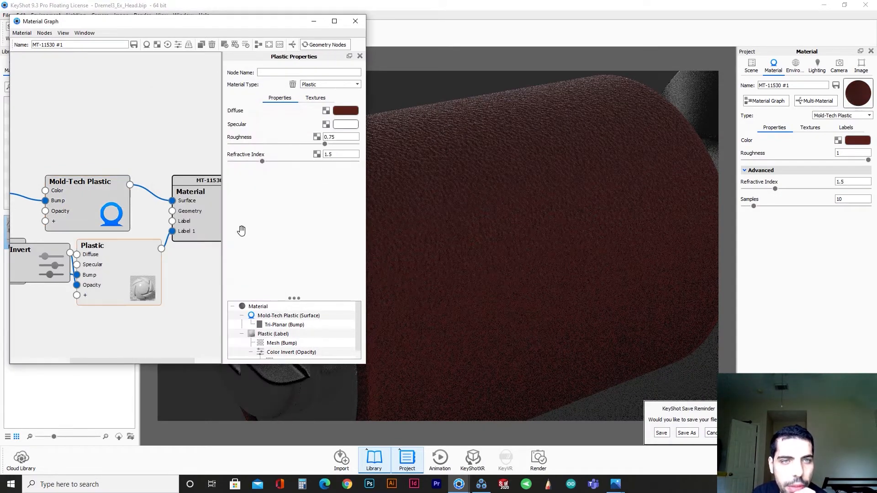
{"action": "left_click", "coordinate": [330, 137]}
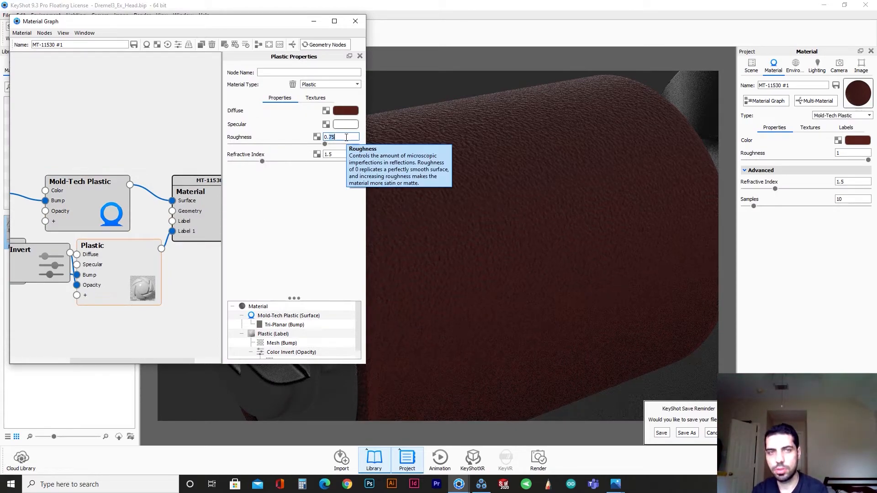
{"action": "type", "text": "1"}
{"action": "key", "text": "Return"}
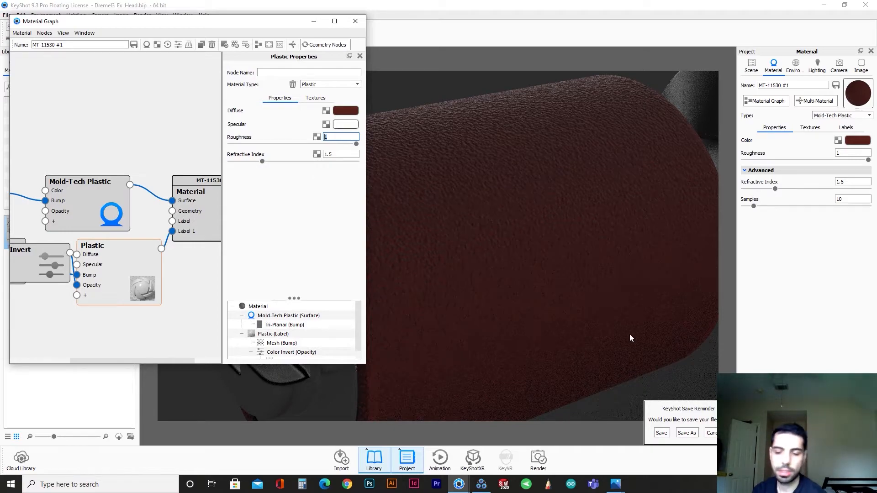
{"action": "type", "text": "0.5"}
{"action": "key", "text": "Return"}
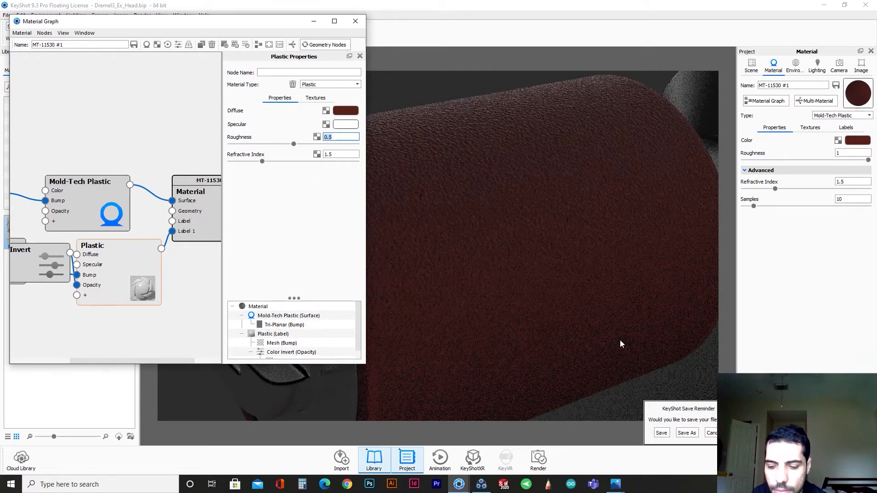
{"action": "type", "text": "0.1"}
{"action": "key", "text": "Return"}
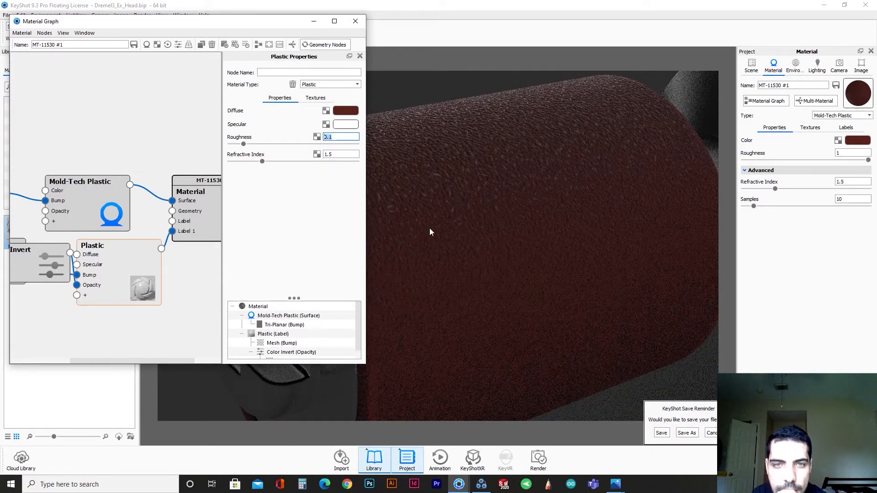
{"action": "scroll", "coordinate": [429, 228], "scroll_direction": "down", "scroll_amount": 3}
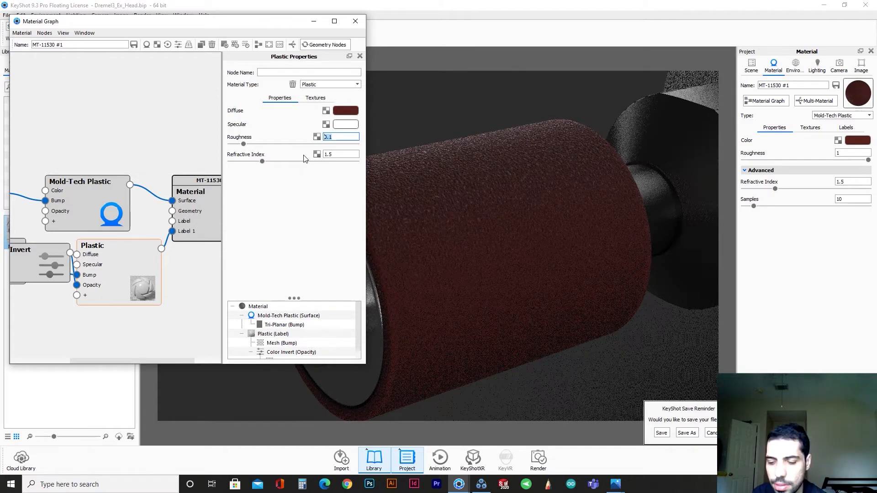
Set the Plastic label's roughness to 0.4.
{"action": "mouse_move", "coordinate": [304, 157]}
{"action": "type", "text": "."}
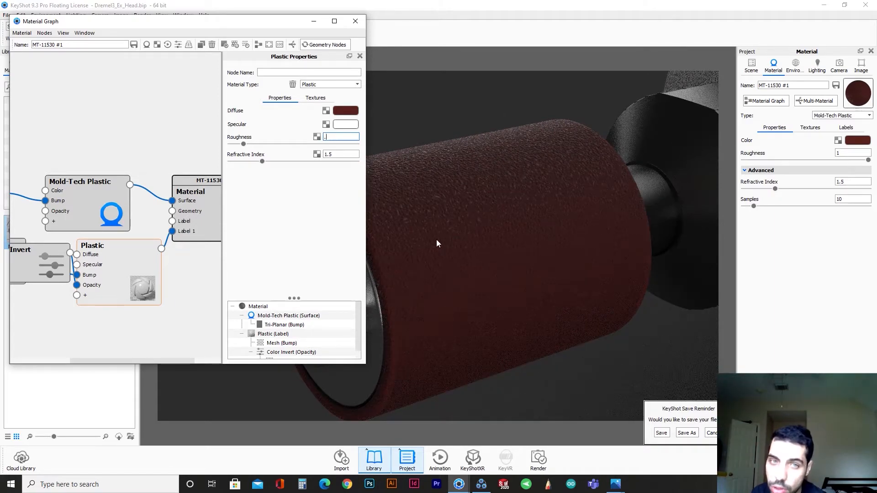
{"action": "type", "text": "4"}
{"action": "key", "text": "Return"}
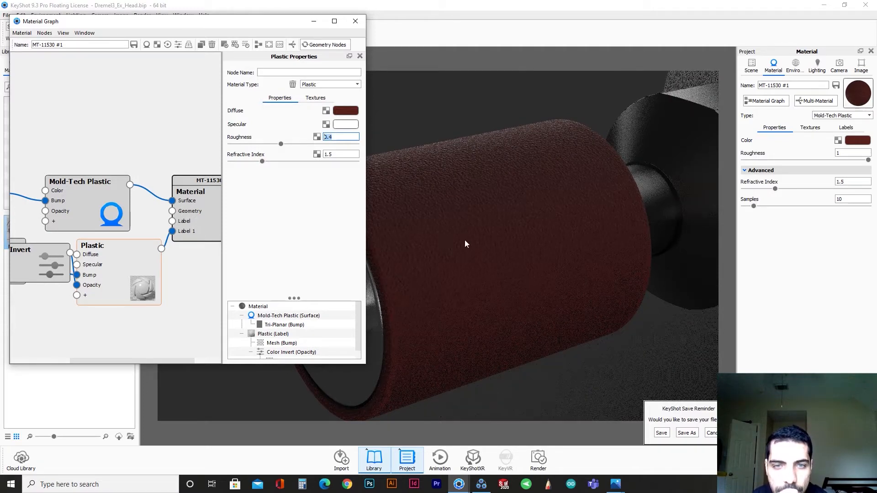
Compare the CMYK values of the Plastic label's diffuse and the Mold-Tech Plastic node's color without changing them.
{"action": "left_click", "coordinate": [340, 112]}
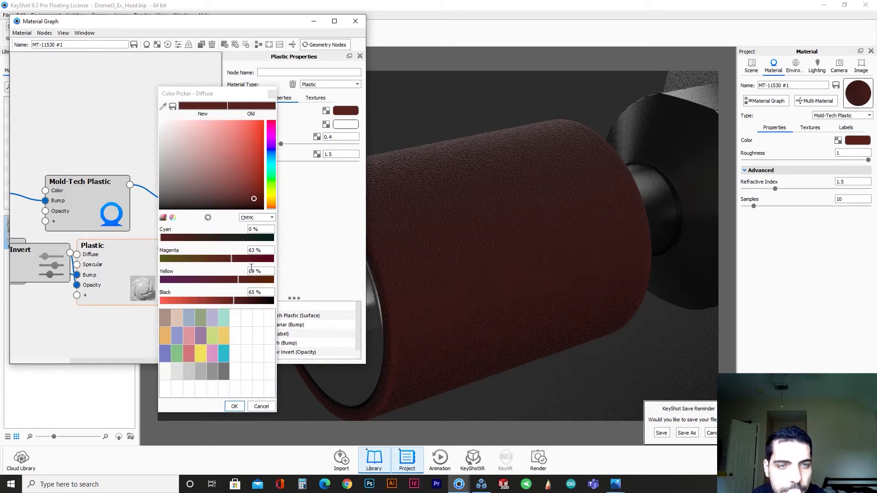
{"action": "left_click", "coordinate": [266, 408]}
{"action": "left_click", "coordinate": [96, 208]}
{"action": "left_click", "coordinate": [340, 112]}
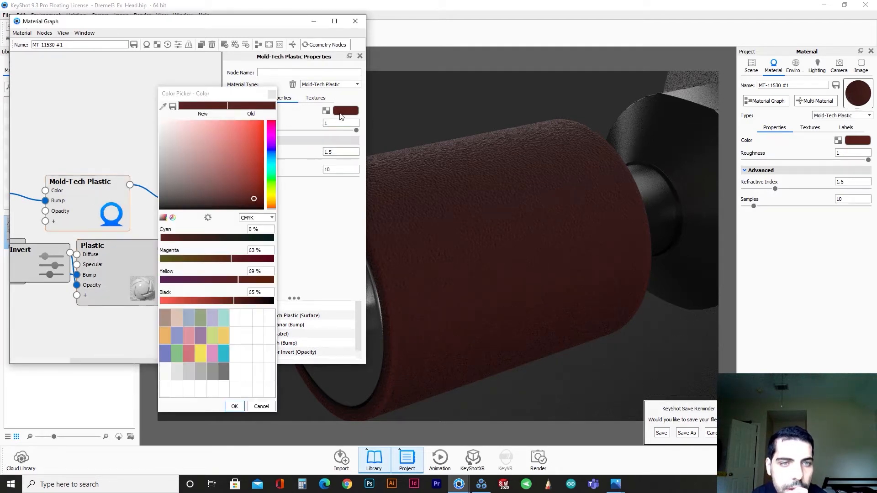
{"action": "left_click", "coordinate": [262, 407]}
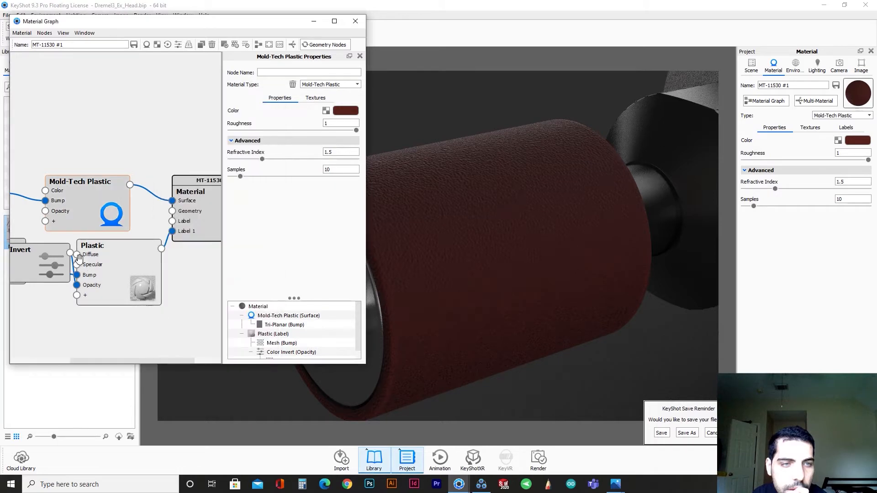
{"action": "left_click", "coordinate": [131, 271]}
{"action": "left_click", "coordinate": [343, 110]}
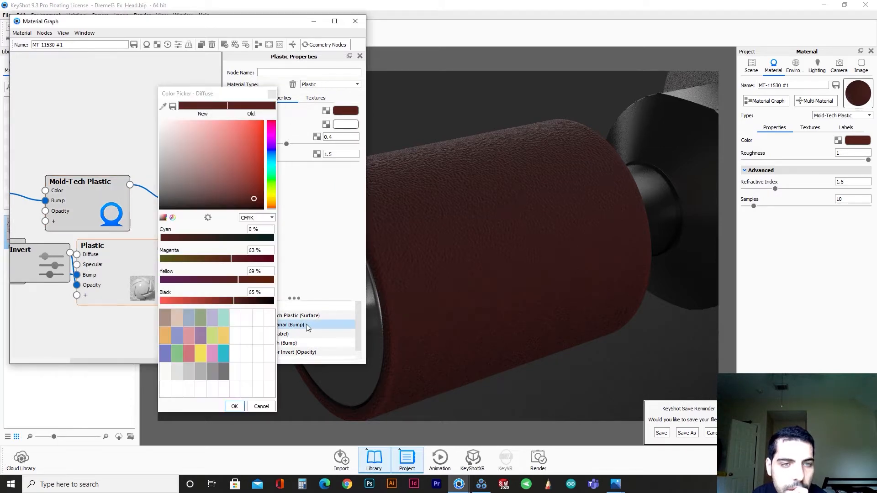
{"action": "left_click", "coordinate": [270, 406]}
Move the Color Invert node clear of the Plastic node and compare the sleeve with the Rotary-Drum-Sander.jpg reference photo.
{"action": "scroll", "coordinate": [457, 259], "scroll_direction": "up", "scroll_amount": 3}
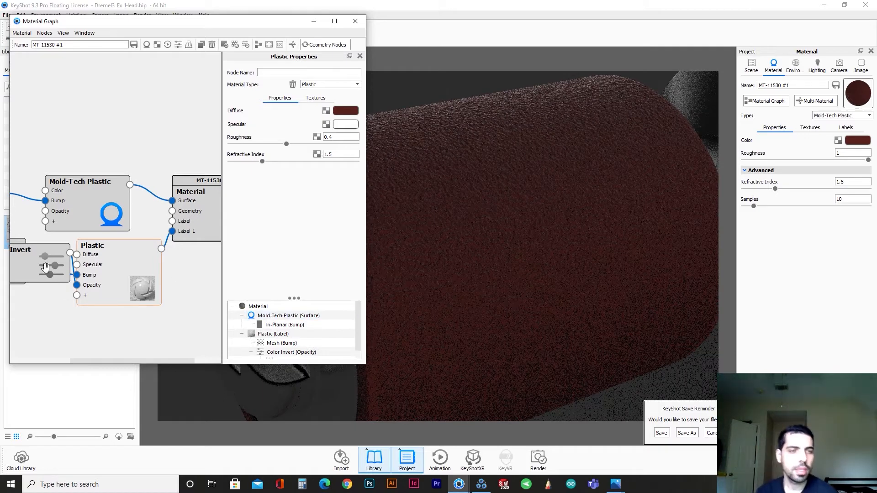
{"action": "left_click_drag", "start_coordinate": [49, 269], "coordinate": [17, 260]}
{"action": "double_click", "coordinate": [343, 138]}
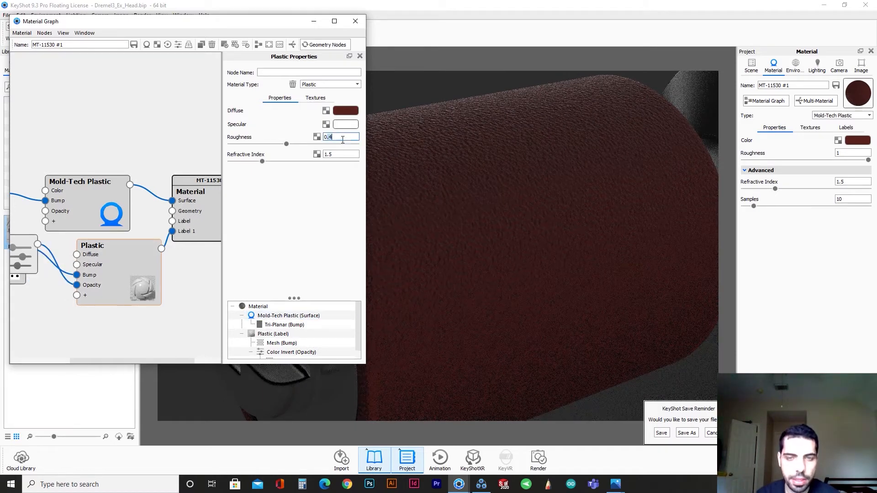
{"action": "mouse_move", "coordinate": [616, 484]}
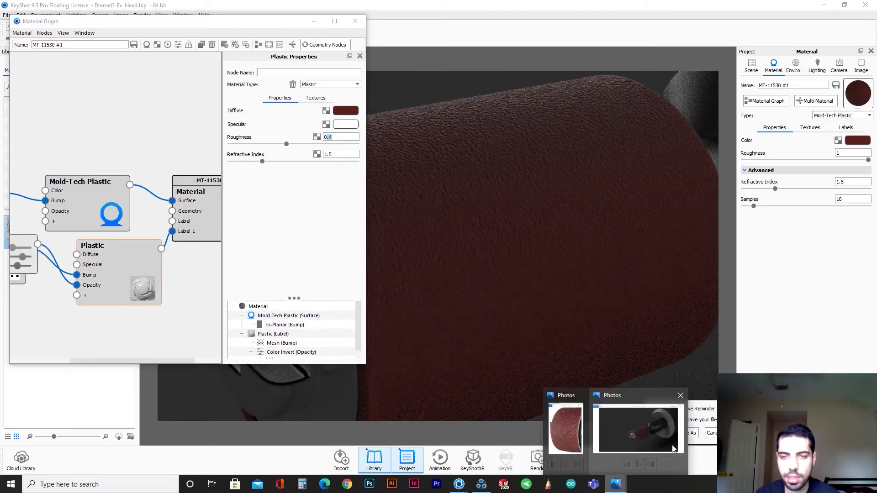
{"action": "left_click", "coordinate": [597, 418]}
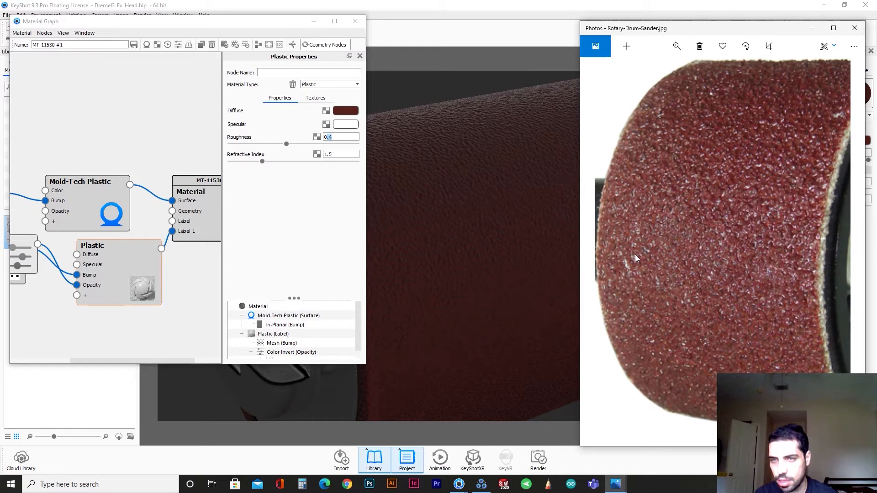
{"action": "left_click", "coordinate": [251, 242]}
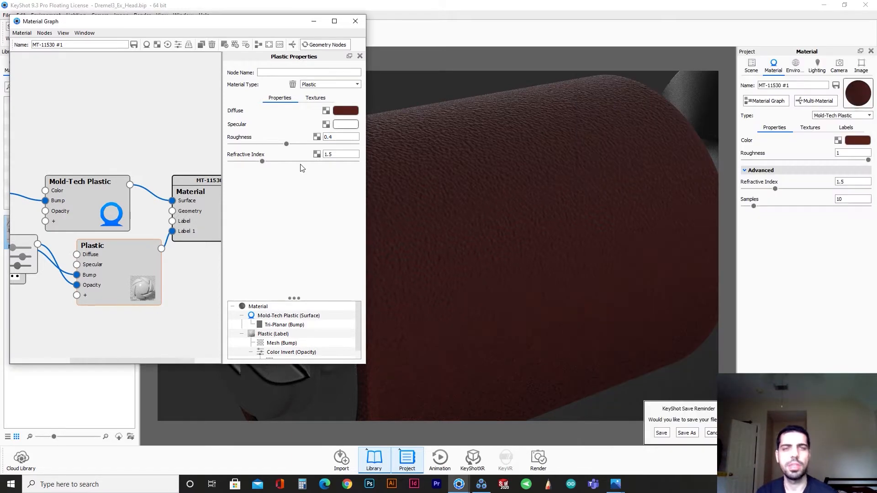
Try a roughness of 0.3 on the Plastic label and settle on 0.25.
{"action": "left_click", "coordinate": [331, 136]}
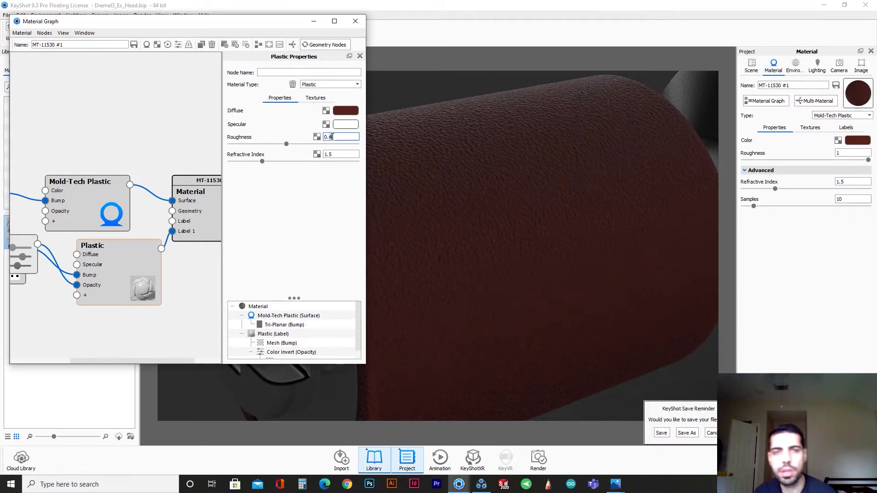
{"action": "scroll", "coordinate": [335, 136], "scroll_direction": "down", "scroll_amount": 1}
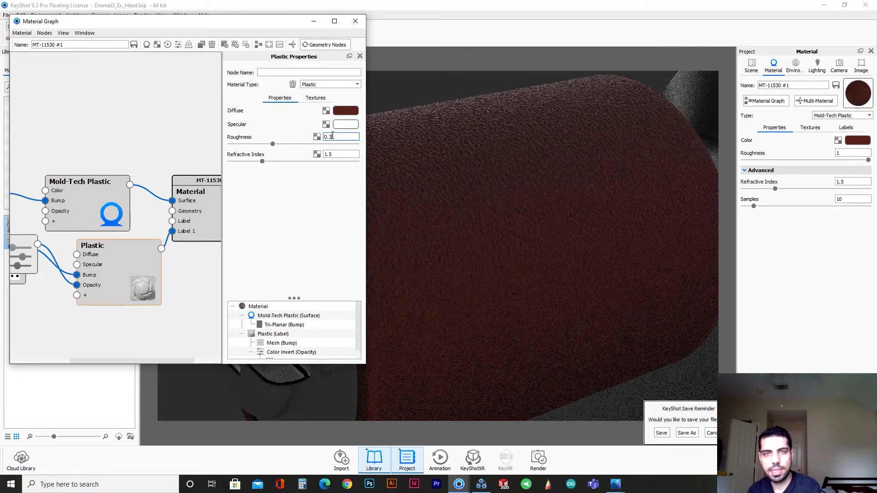
{"action": "type", "text": "0.25"}
{"action": "key", "text": "Return"}
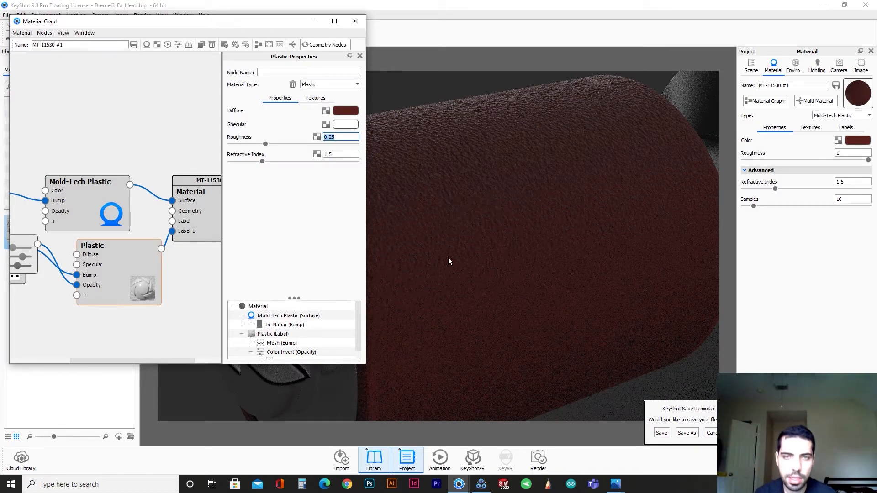
Test the sleeve under Environment 6, Environment 3 and Environment 2, and activate the first environment in the list.
{"action": "scroll", "coordinate": [448, 257], "scroll_direction": "down", "scroll_amount": 3}
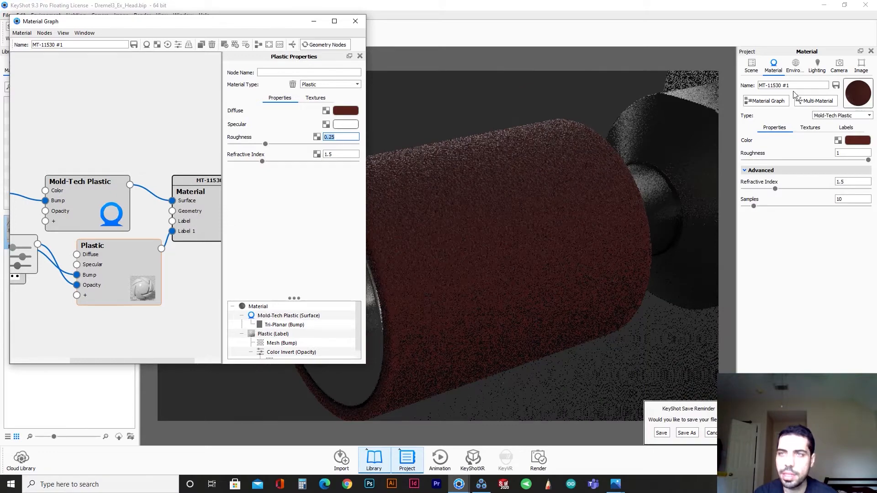
{"action": "left_click", "coordinate": [796, 67]}
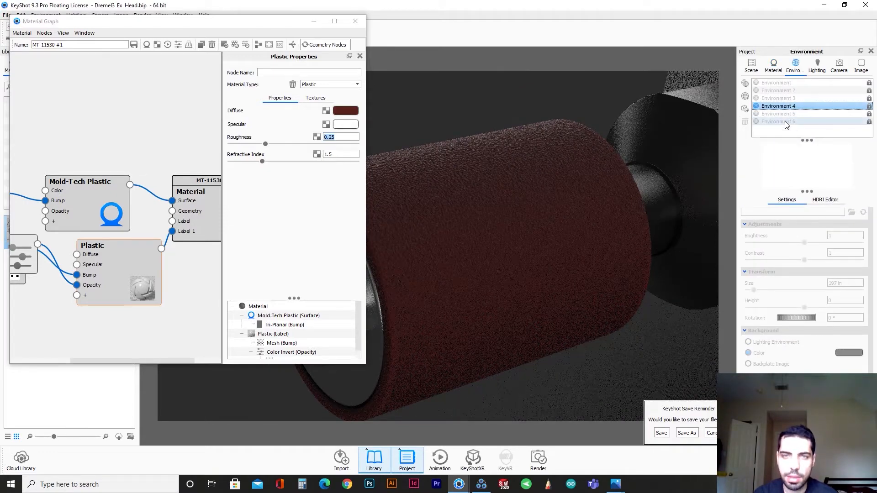
{"action": "left_click", "coordinate": [786, 122]}
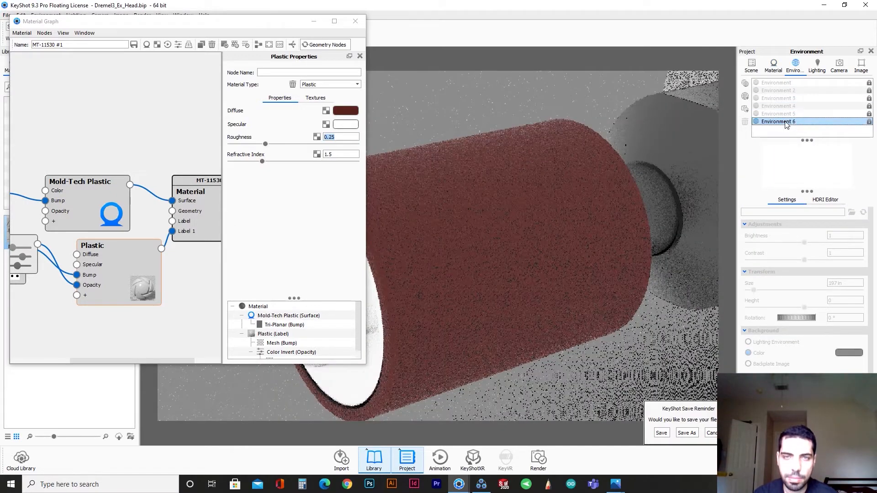
{"action": "left_click", "coordinate": [791, 98]}
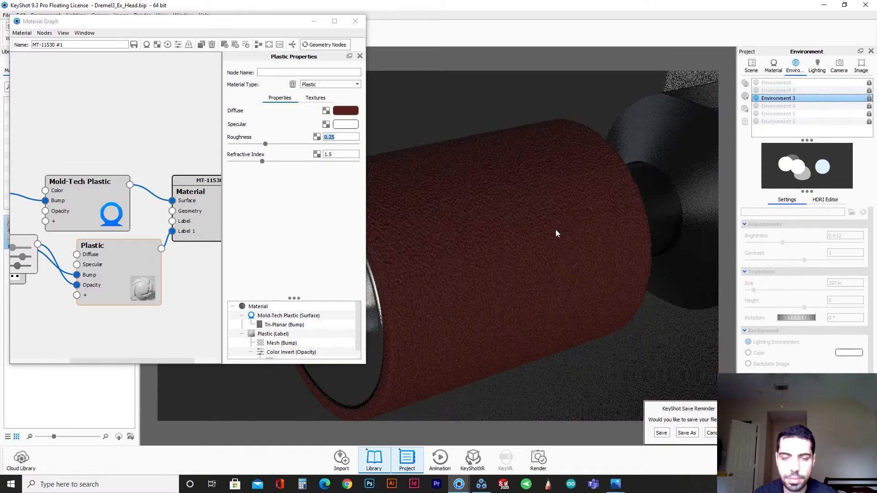
{"action": "left_click", "coordinate": [801, 91]}
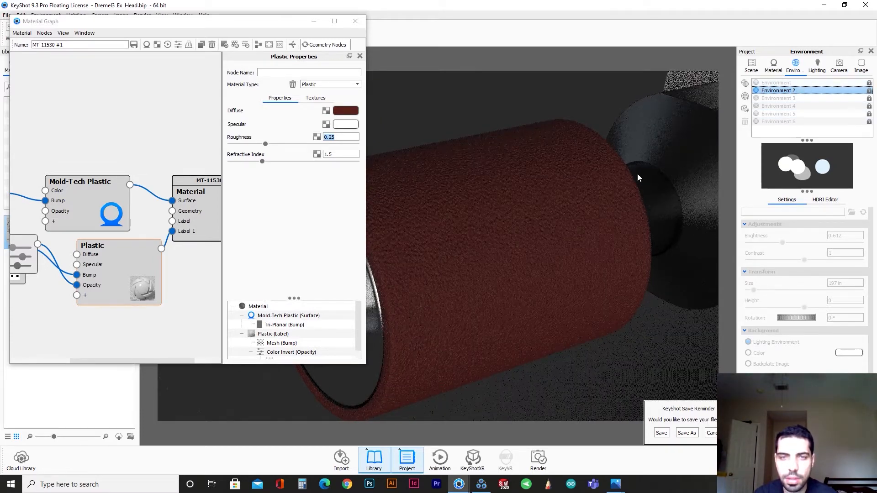
{"action": "left_click", "coordinate": [801, 83]}
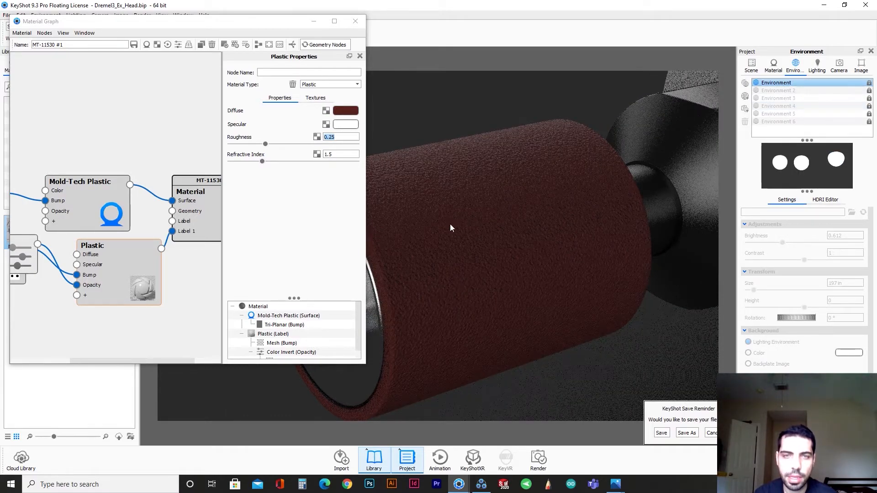
{"action": "scroll", "coordinate": [524, 212], "scroll_direction": "up", "scroll_amount": 10}
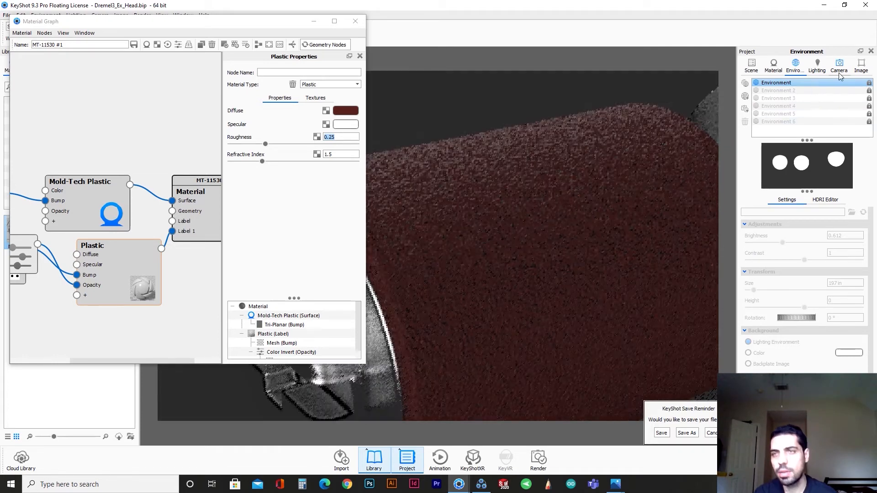
Return to the material settings, spread the Mold-Tech Plastic and Plastic nodes apart, and widen the Material Graph window.
{"action": "left_click", "coordinate": [773, 70]}
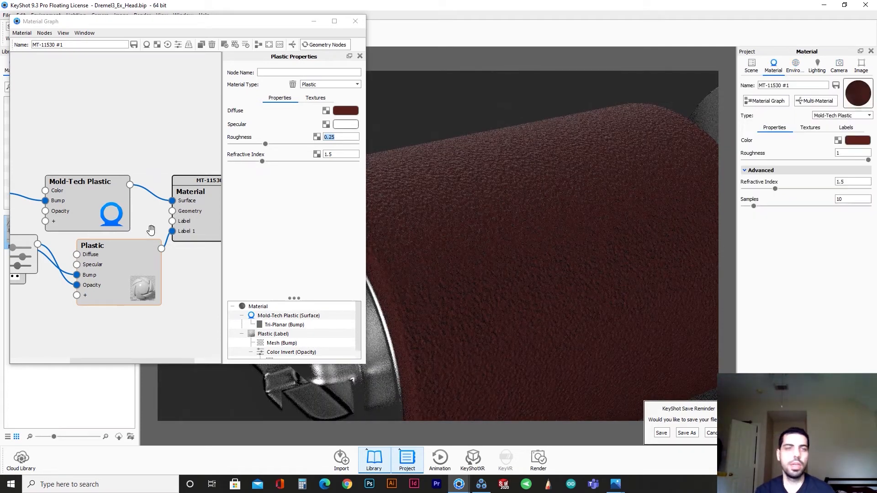
{"action": "left_click_drag", "start_coordinate": [143, 282], "coordinate": [128, 283]}
{"action": "left_click_drag", "start_coordinate": [107, 220], "coordinate": [114, 179]}
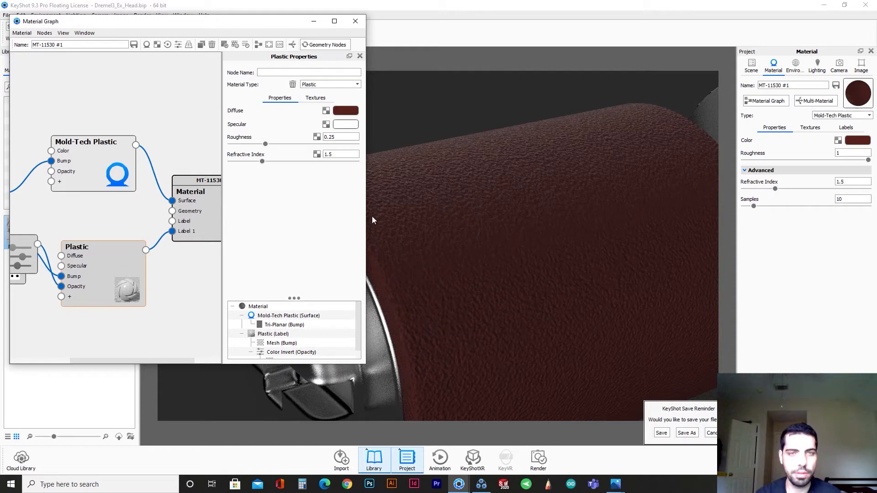
{"action": "left_click_drag", "start_coordinate": [368, 218], "coordinate": [441, 218]}
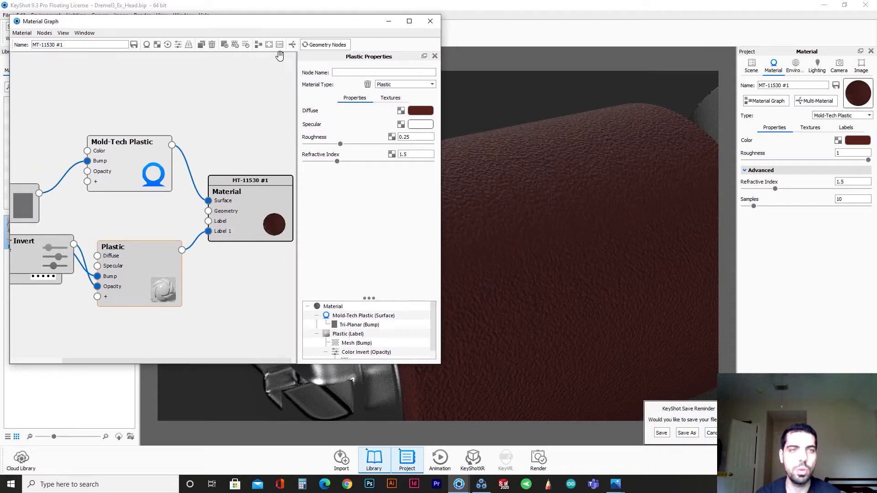
Auto-align the material graph nodes and move the Material Graph window clear of the sleeve.
{"action": "left_click", "coordinate": [260, 46]}
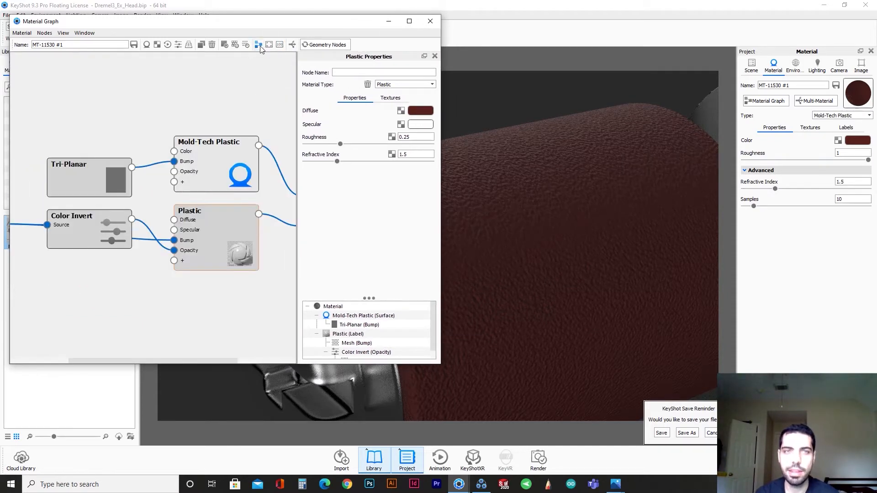
{"action": "left_click_drag", "start_coordinate": [241, 320], "coordinate": [131, 333]}
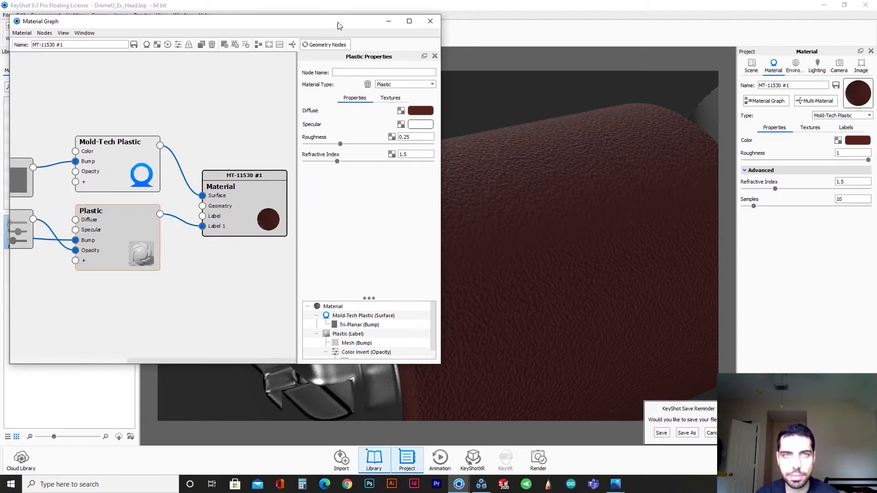
{"action": "left_click_drag", "start_coordinate": [339, 22], "coordinate": [203, 74]}
{"action": "scroll", "coordinate": [443, 219], "scroll_direction": "down", "scroll_amount": 3}
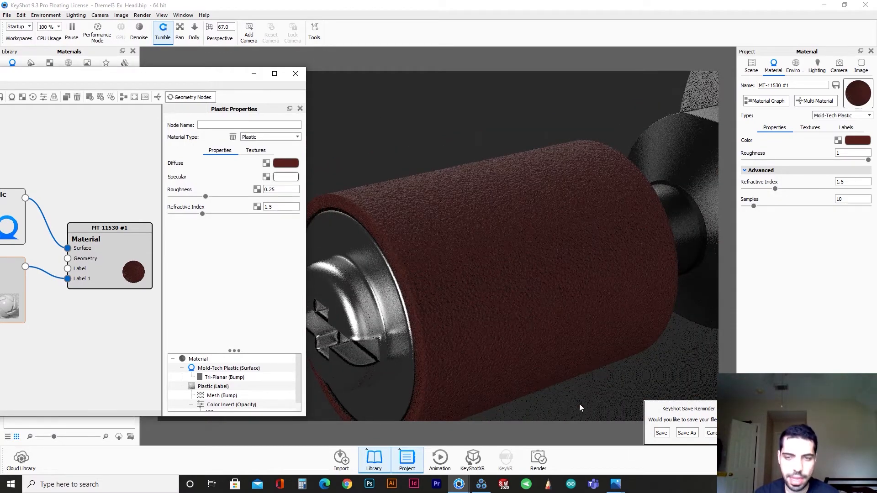
Compare the sleeve with the whole drum in the Rotary-Drum-Sander.jpg reference photo.
{"action": "mouse_move", "coordinate": [616, 484]}
{"action": "left_click", "coordinate": [553, 429]}
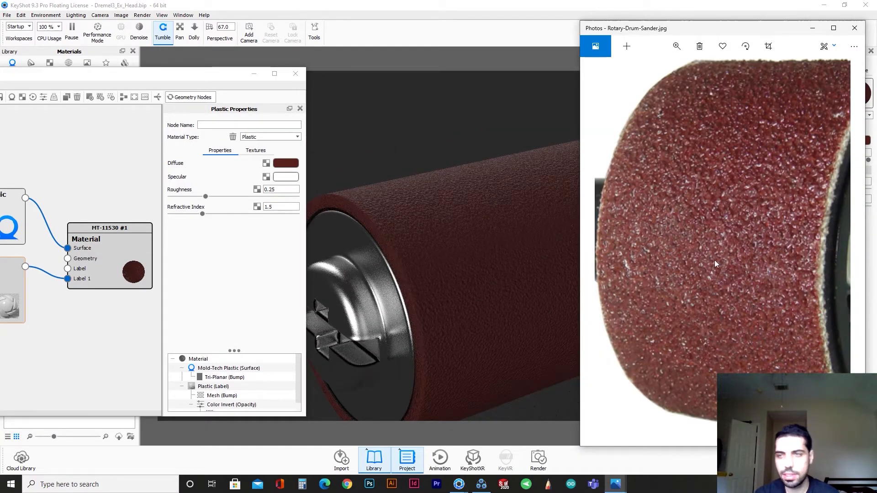
{"action": "left_click", "coordinate": [677, 46]}
{"action": "left_click_drag", "start_coordinate": [670, 70], "coordinate": [646, 82]}
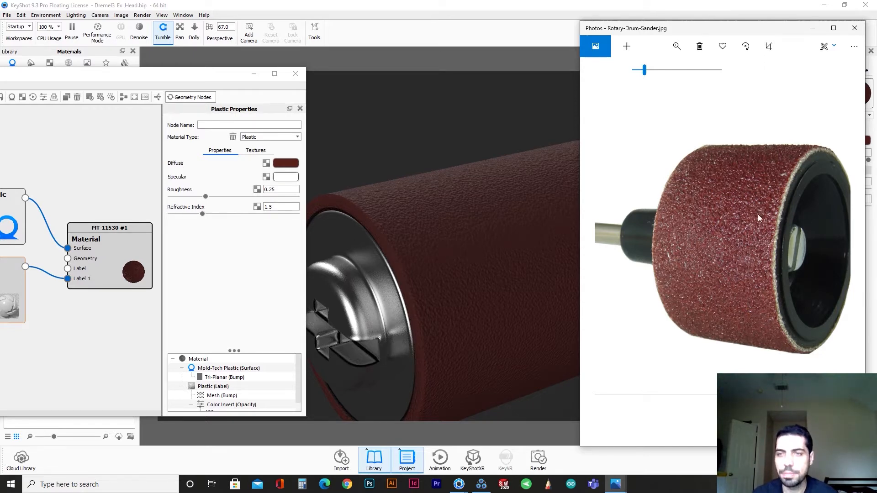
{"action": "left_click", "coordinate": [813, 28]}
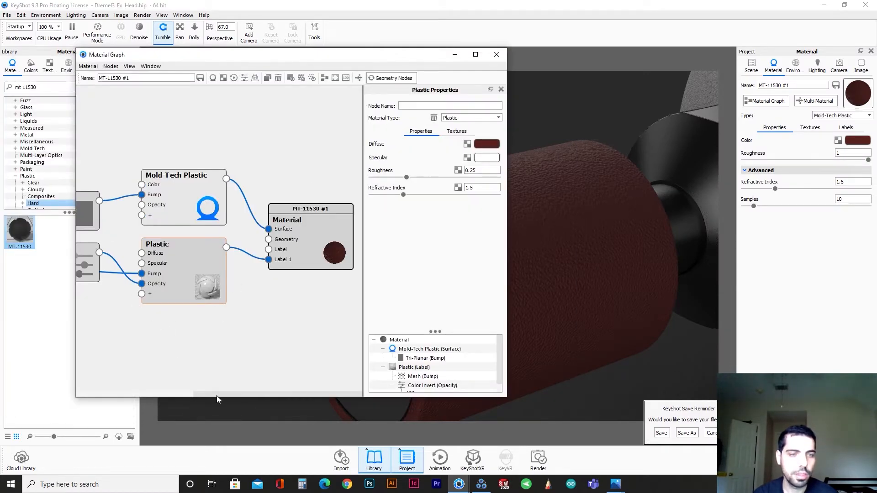
Move the Mesh and Color Invert nodes closer to the Plastic node in the graph.
{"action": "left_click_drag", "start_coordinate": [216, 396], "coordinate": [122, 395]}
{"action": "left_click_drag", "start_coordinate": [132, 280], "coordinate": [162, 274]}
{"action": "left_click_drag", "start_coordinate": [215, 269], "coordinate": [245, 267]}
{"action": "left_click_drag", "start_coordinate": [156, 281], "coordinate": [179, 276]}
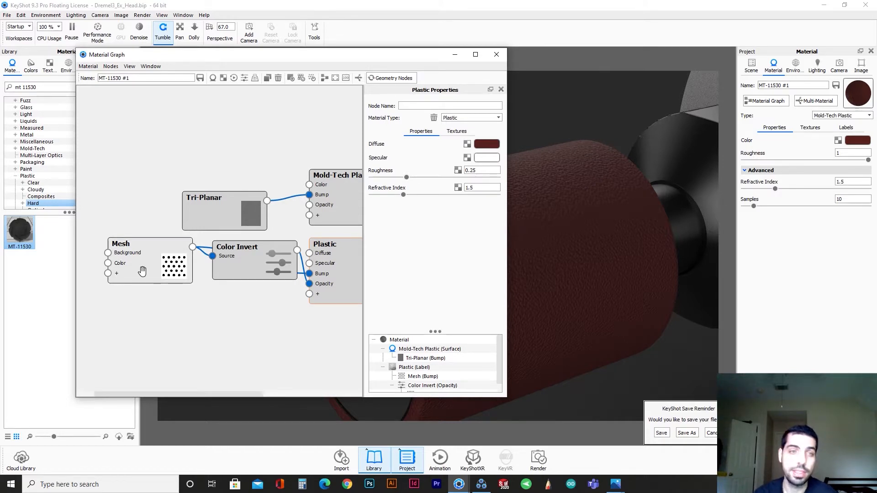
Duplicate the Mesh node and place the copy below the original.
{"action": "right_click", "coordinate": [147, 273]}
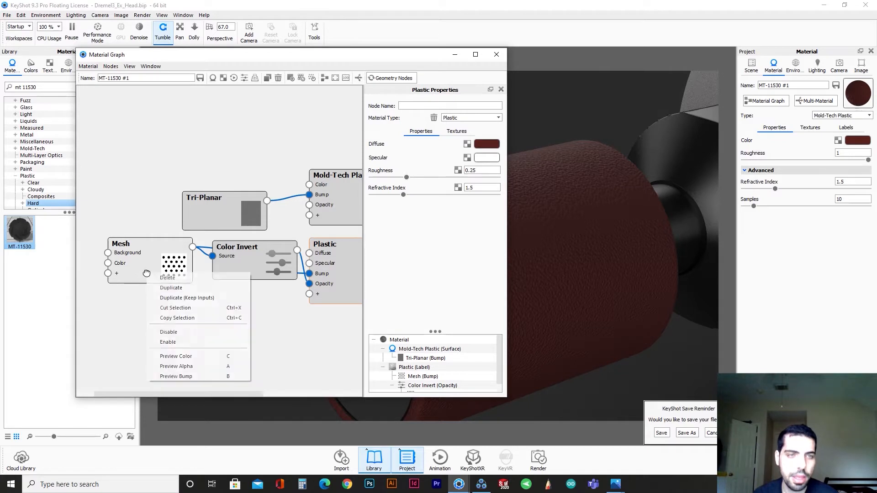
{"action": "left_click", "coordinate": [170, 288]}
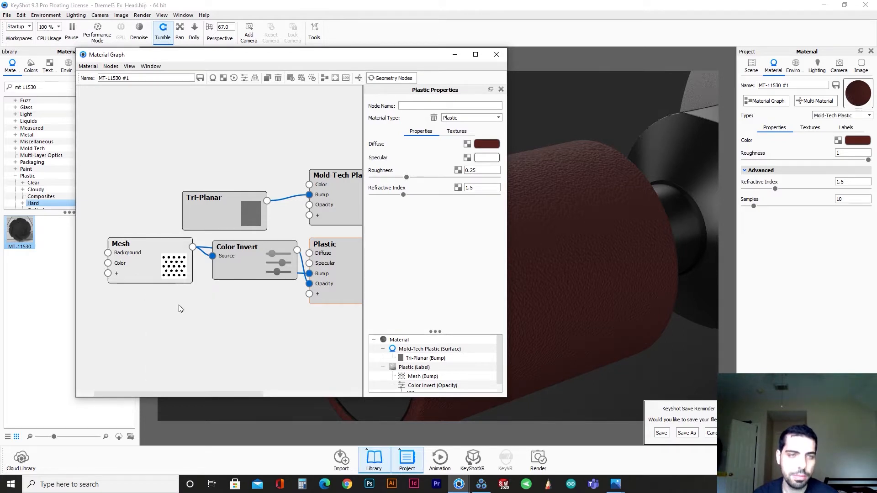
{"action": "left_click_drag", "start_coordinate": [151, 247], "coordinate": [155, 315]}
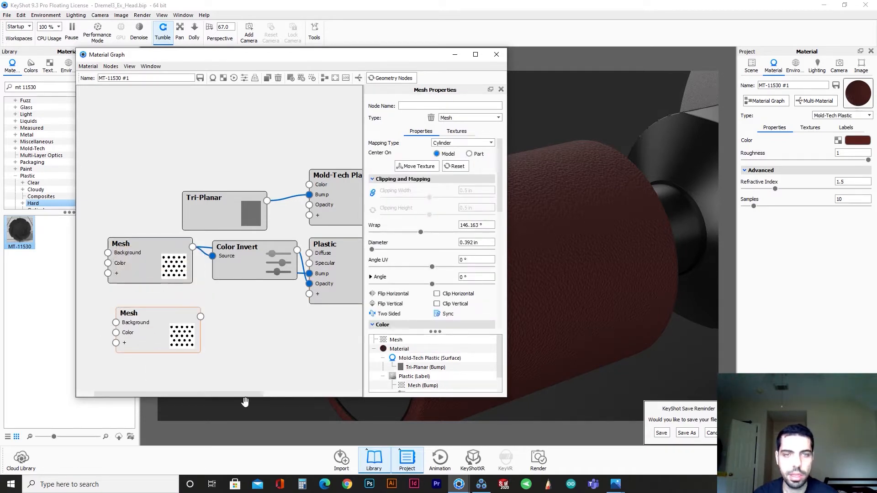
Set the duplicate Mesh node's shape to Line and preview its texture on the sleeve.
{"action": "scroll", "coordinate": [455, 319], "scroll_direction": "down", "scroll_amount": 2}
{"action": "scroll", "coordinate": [455, 319], "scroll_direction": "down", "scroll_amount": 8}
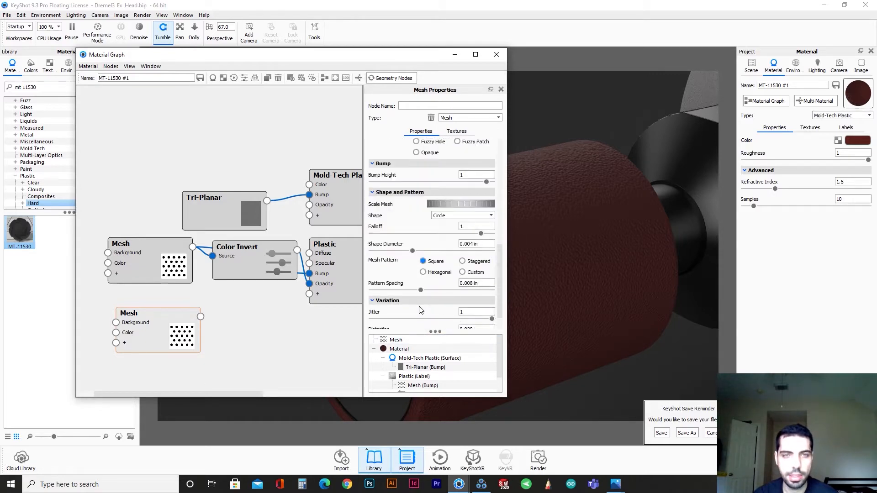
{"action": "left_click", "coordinate": [462, 218]}
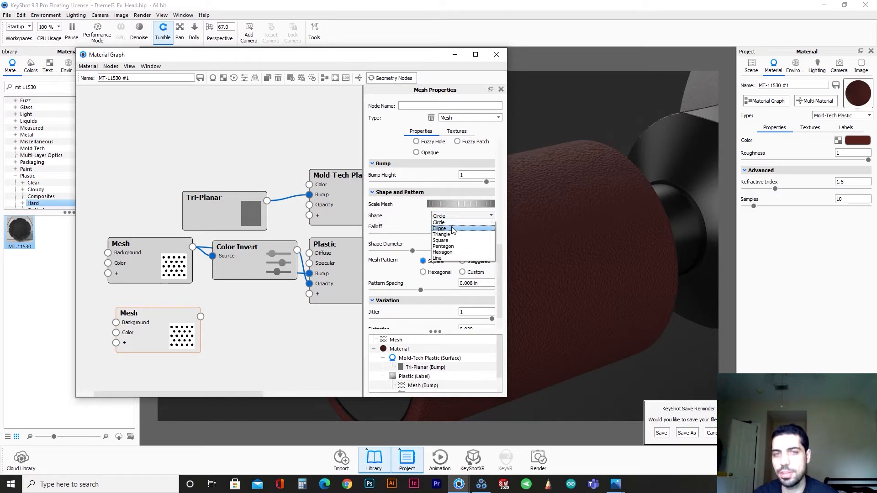
{"action": "left_click", "coordinate": [464, 258]}
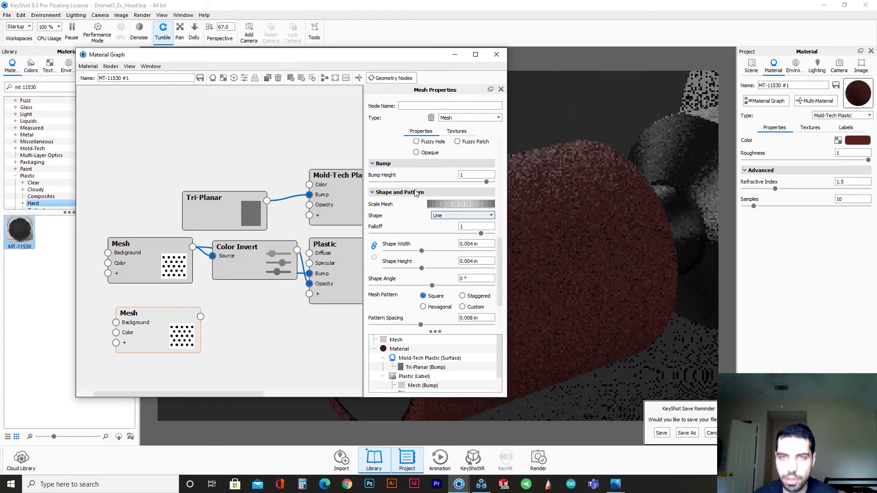
{"action": "left_click_drag", "start_coordinate": [374, 59], "coordinate": [270, 70]}
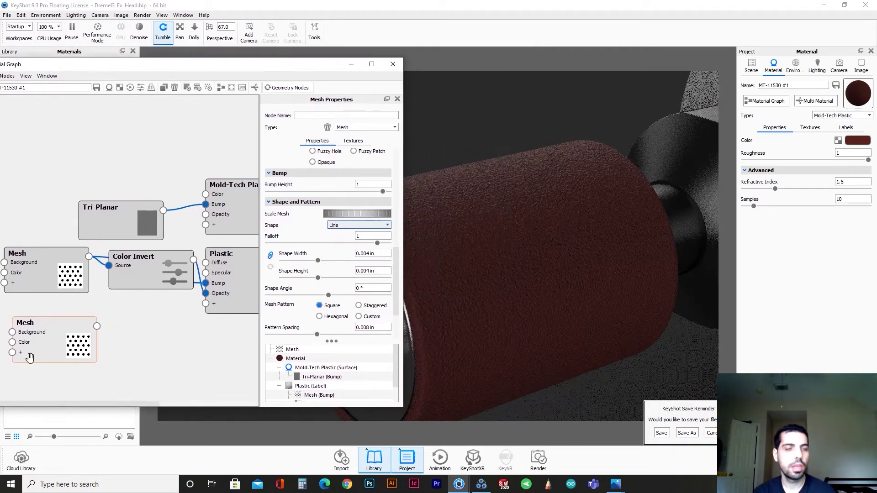
{"action": "scroll", "coordinate": [549, 336], "scroll_direction": "down", "scroll_amount": 3}
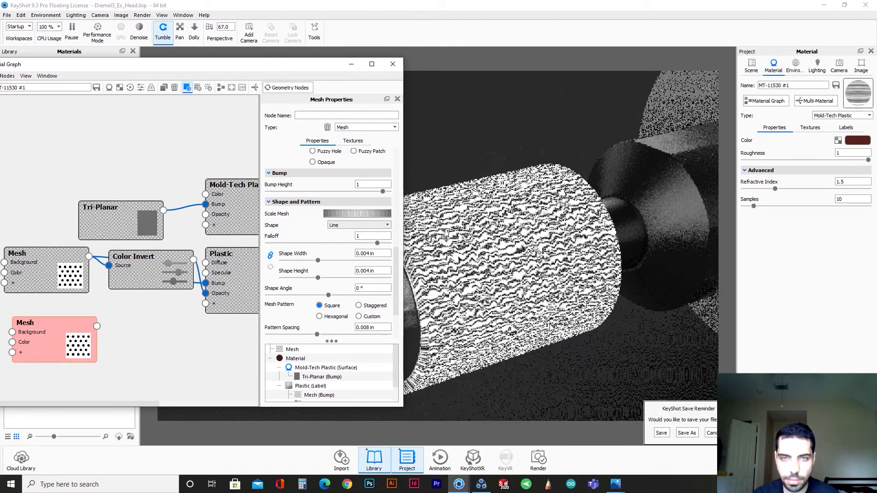
{"action": "left_click_drag", "start_coordinate": [549, 335], "coordinate": [559, 316]}
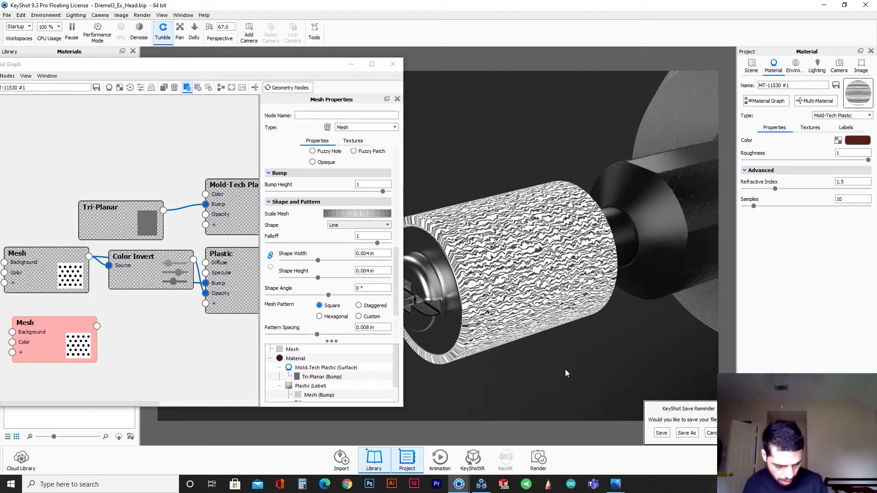
Set the duplicate Mesh's linked shape width and height to 0.03 in.
{"action": "scroll", "coordinate": [372, 253], "scroll_direction": "down", "scroll_amount": 5}
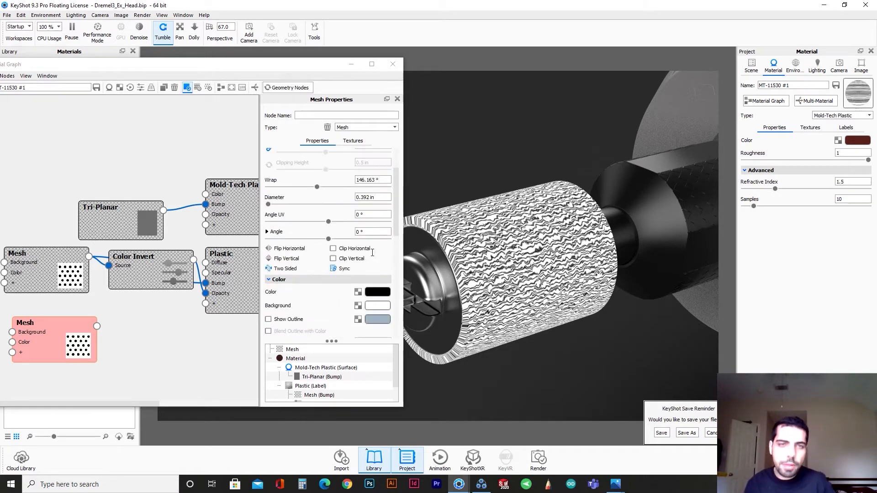
{"action": "scroll", "coordinate": [379, 189], "scroll_direction": "up", "scroll_amount": 1}
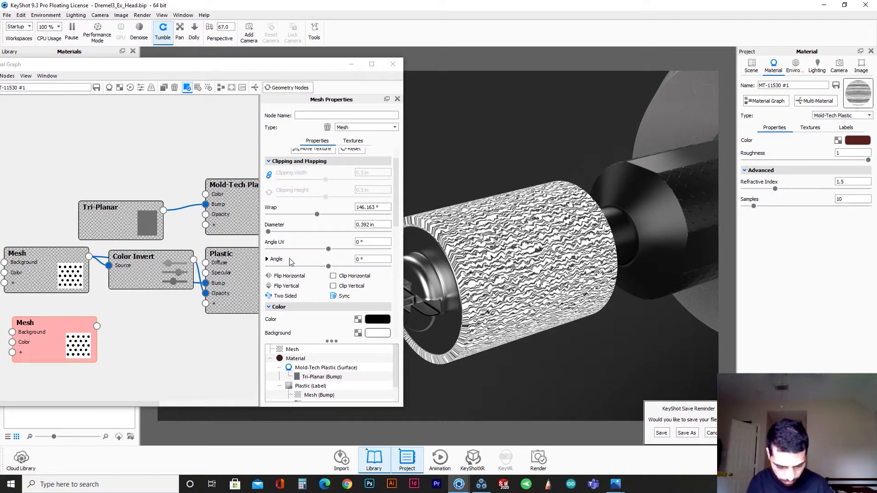
{"action": "scroll", "coordinate": [294, 288], "scroll_direction": "down", "scroll_amount": 5}
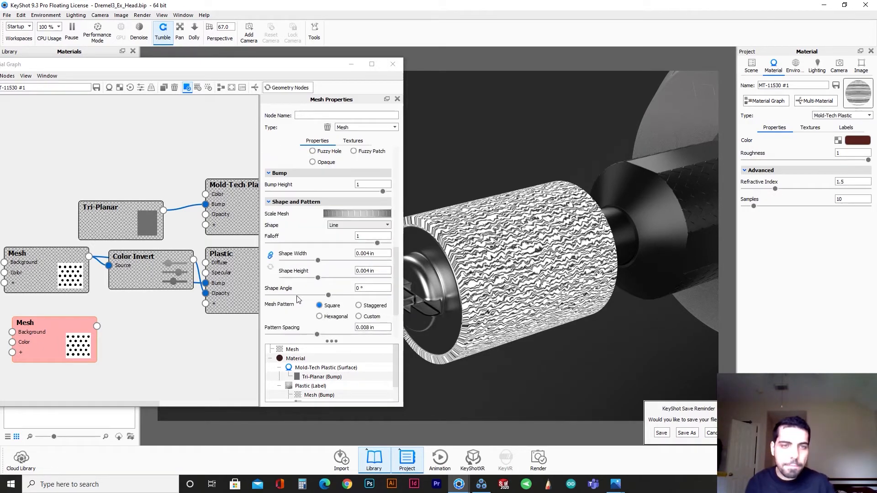
{"action": "scroll", "coordinate": [297, 299], "scroll_direction": "down", "scroll_amount": 1}
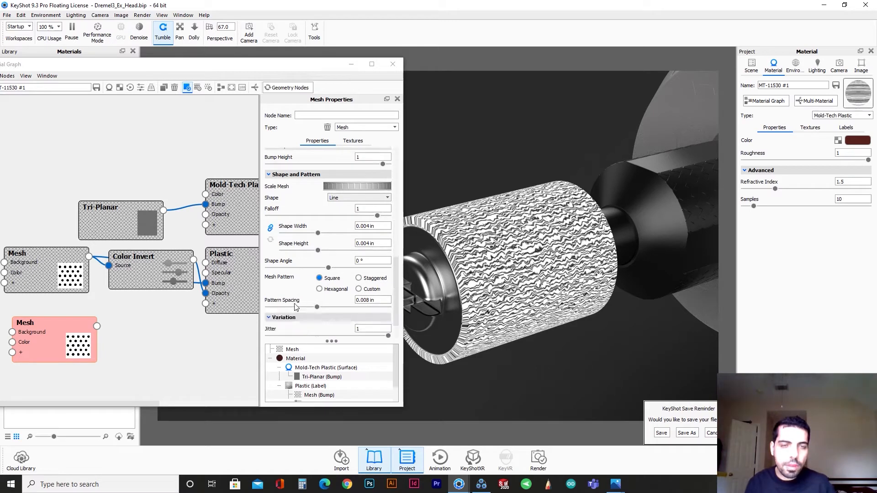
{"action": "left_click_drag", "start_coordinate": [377, 226], "coordinate": [359, 227]}
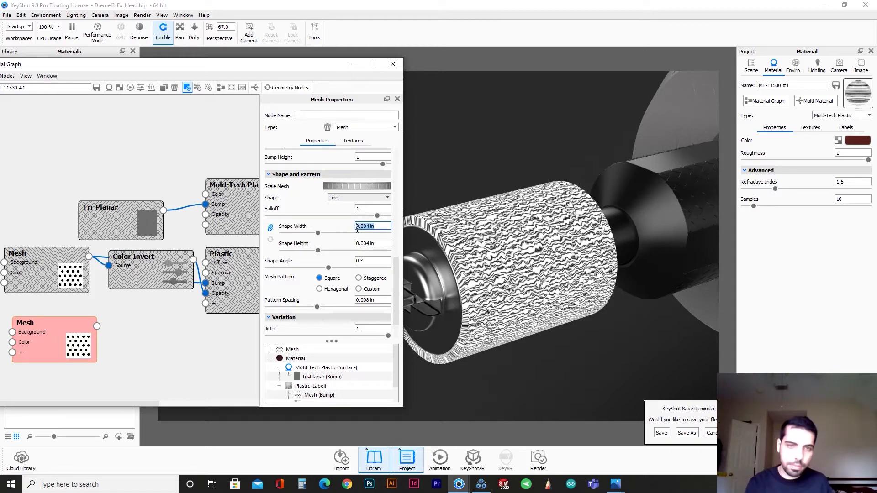
{"action": "type", "text": ".03"}
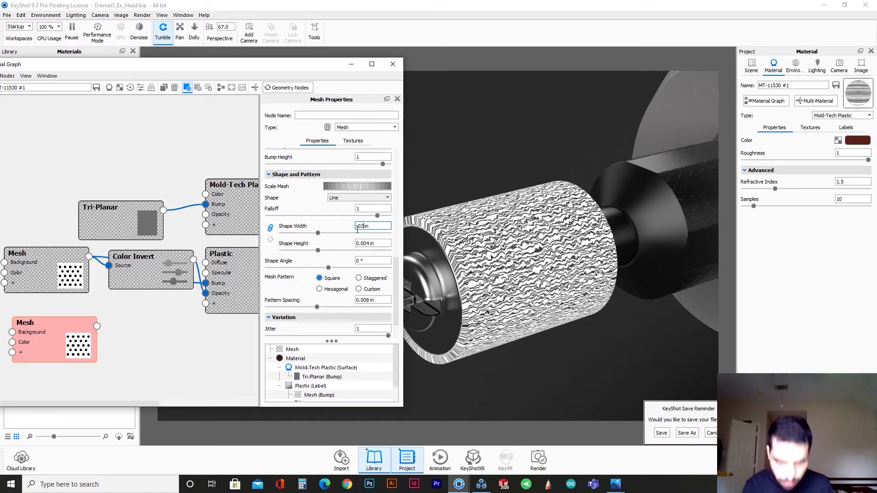
{"action": "key", "text": "Return"}
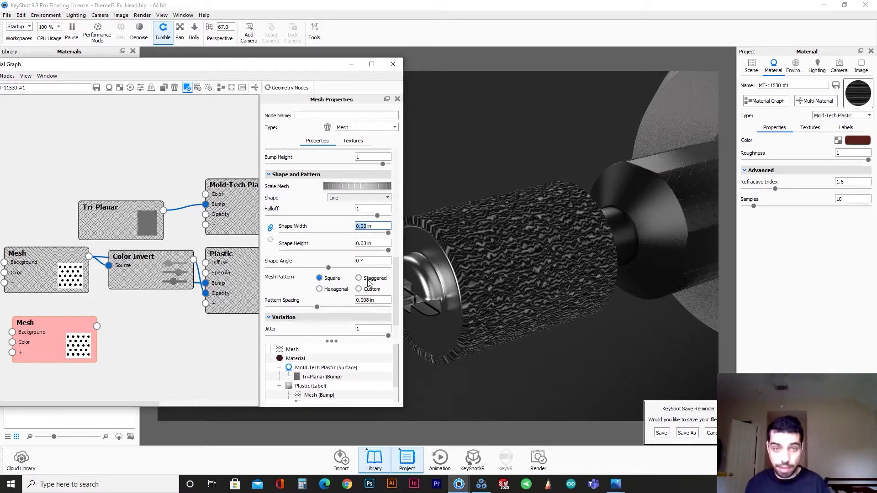
Set the duplicate Mesh's pattern spacing to 5 in and inspect the sleeve from another angle.
{"action": "left_click", "coordinate": [374, 300]}
{"action": "type", "text": "5"}
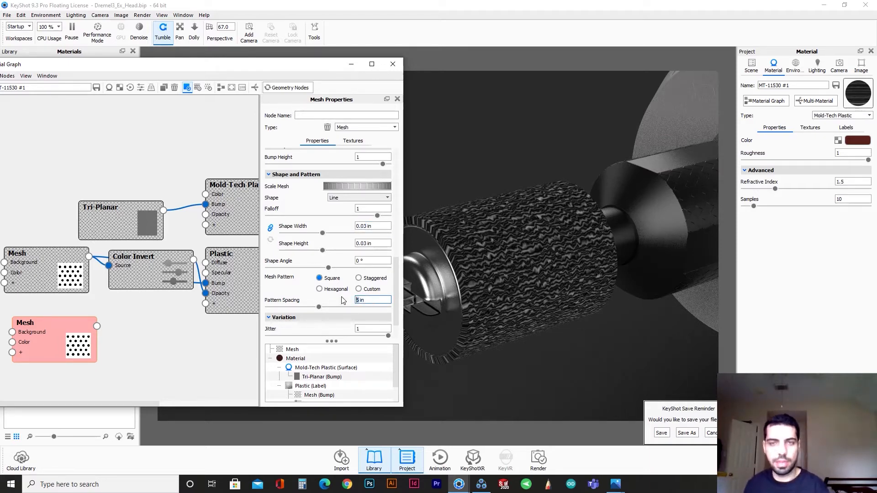
{"action": "left_click_drag", "start_coordinate": [449, 322], "coordinate": [470, 212]}
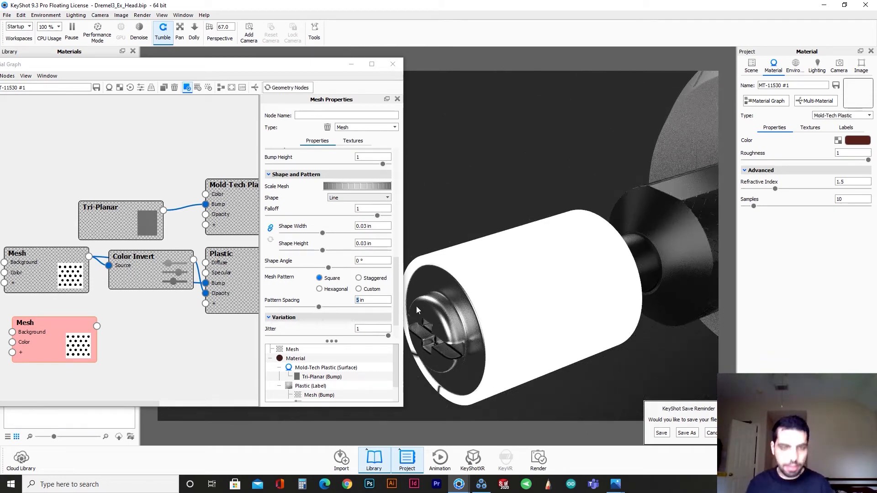
Set the line shape angle of the duplicate Mesh to 141.12° and inspect the sleeve.
{"action": "left_click_drag", "start_coordinate": [365, 261], "coordinate": [347, 262]}
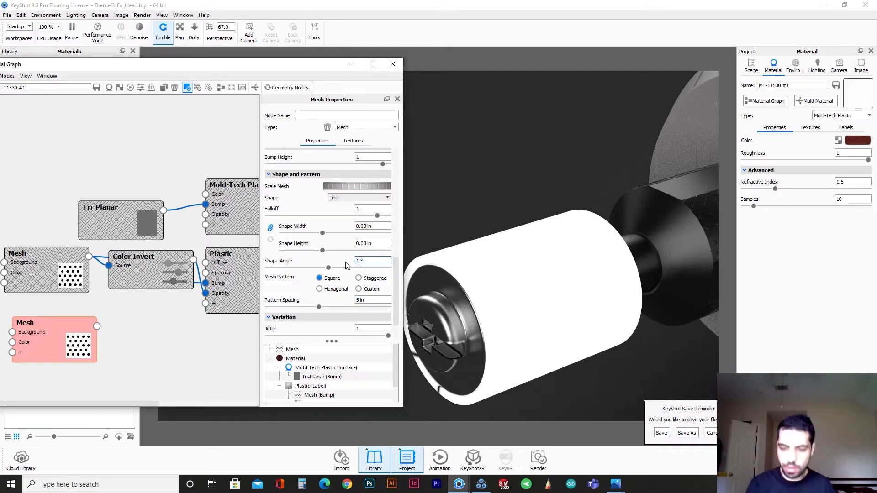
{"action": "type", "text": "141"}
{"action": "type", "text": ".12"}
{"action": "key", "text": "Return"}
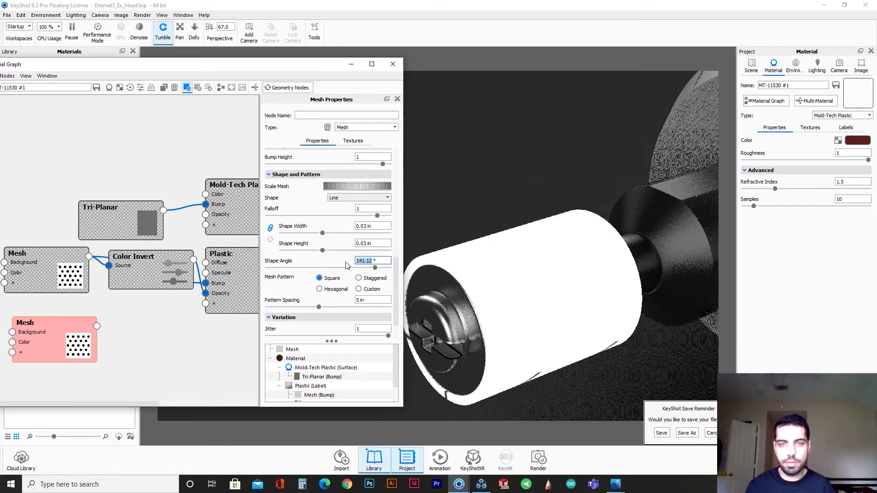
{"action": "left_click_drag", "start_coordinate": [570, 340], "coordinate": [562, 213]}
{"action": "scroll", "coordinate": [548, 227], "scroll_direction": "up", "scroll_amount": 2}
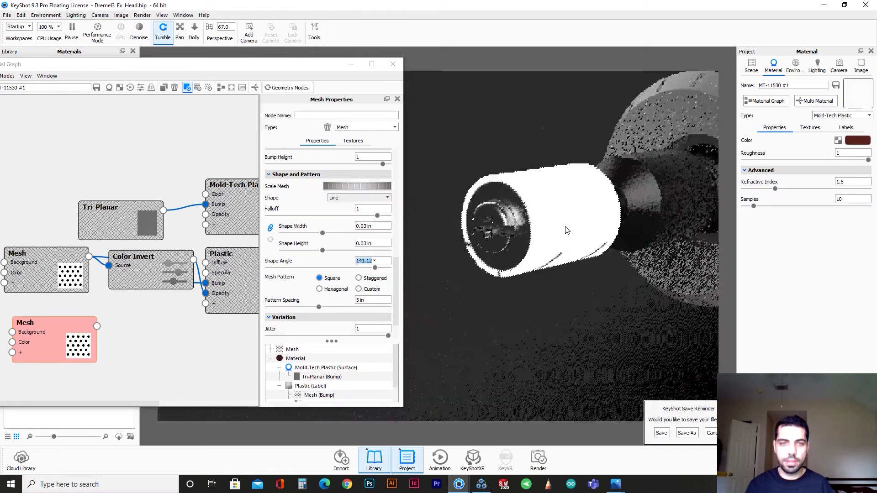
{"action": "middle_click_drag", "start_coordinate": [565, 230], "coordinate": [554, 242]}
Set the duplicate Mesh's distortion, jitter and distortion scale all to 0.
{"action": "scroll", "coordinate": [314, 303], "scroll_direction": "down", "scroll_amount": 2}
{"action": "left_click", "coordinate": [376, 313]}
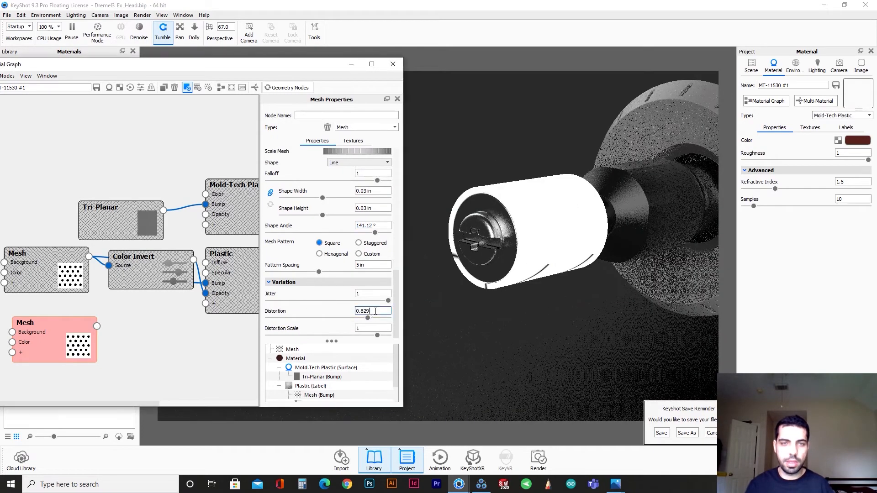
{"action": "key", "text": "Return"}
{"action": "left_click_drag", "start_coordinate": [371, 293], "coordinate": [356, 293]}
{"action": "type", "text": "0"}
{"action": "key", "text": "Return"}
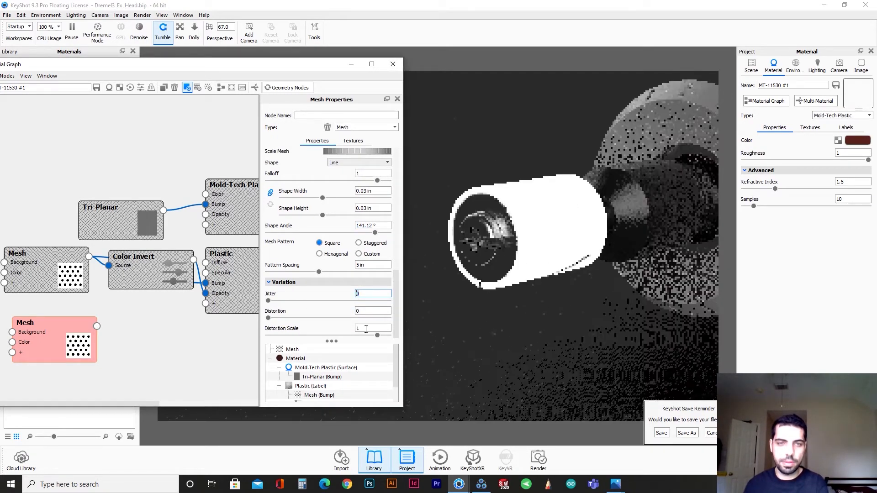
{"action": "left_click_drag", "start_coordinate": [367, 328], "coordinate": [352, 328]}
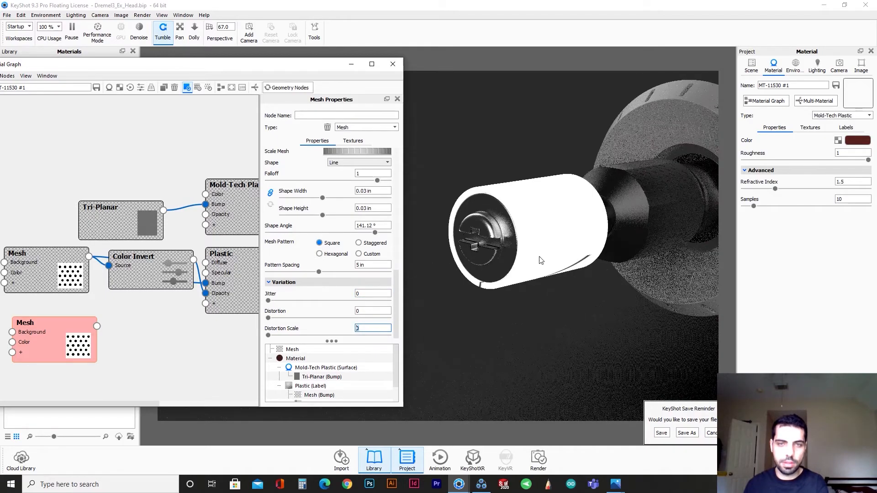
{"action": "mouse_move", "coordinate": [539, 258]}
{"action": "left_mouse_down"}
{"action": "mouse_move", "coordinate": [545, 165]}
{"action": "mouse_move", "coordinate": [718, 191]}
{"action": "mouse_move", "coordinate": [615, 223]}
{"action": "mouse_move", "coordinate": [547, 166]}
{"action": "mouse_move", "coordinate": [448, 165]}
{"action": "mouse_move", "coordinate": [519, 198]}
{"action": "mouse_move", "coordinate": [547, 158]}
{"action": "mouse_move", "coordinate": [525, 215]}
{"action": "mouse_move", "coordinate": [459, 229]}
{"action": "mouse_move", "coordinate": [467, 284]}
{"action": "mouse_move", "coordinate": [526, 256]}
{"action": "left_mouse_up"}
Change the duplicate Mesh's mapping type to Planar and inspect the line along the sleeve.
{"action": "scroll", "coordinate": [347, 251], "scroll_direction": "up", "scroll_amount": 5}
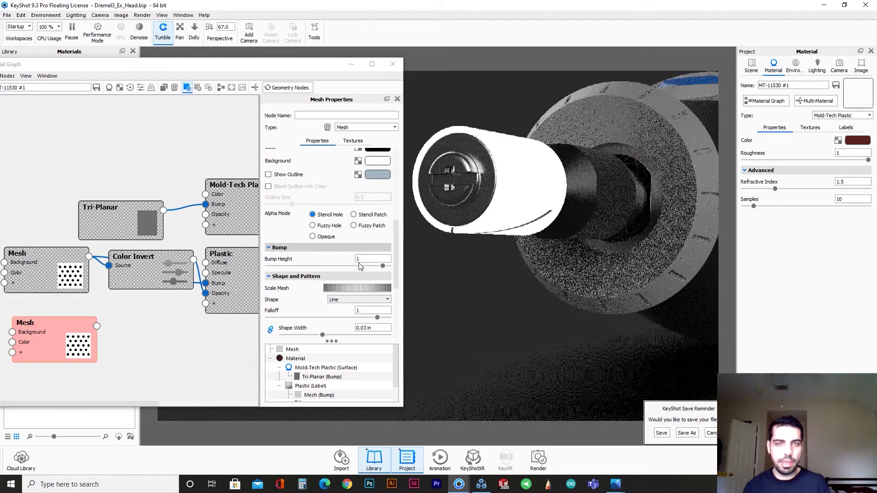
{"action": "scroll", "coordinate": [361, 266], "scroll_direction": "up", "scroll_amount": 5}
{"action": "left_click", "coordinate": [361, 152]}
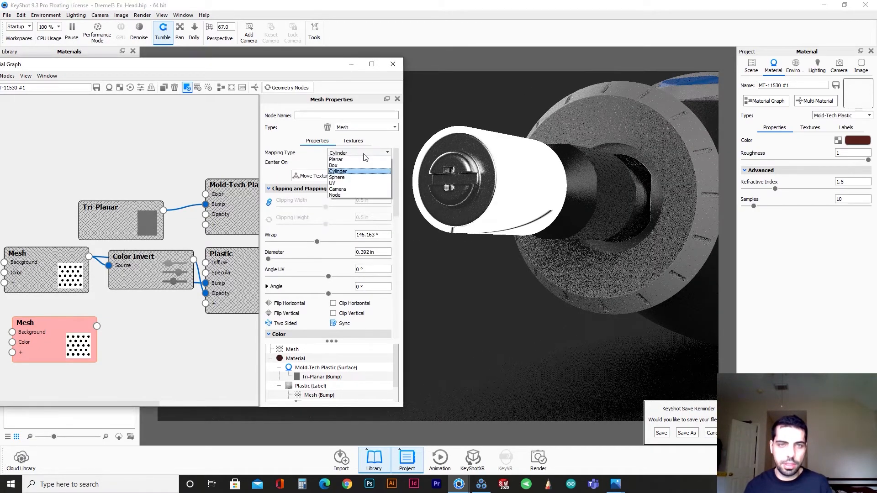
{"action": "left_click", "coordinate": [360, 159]}
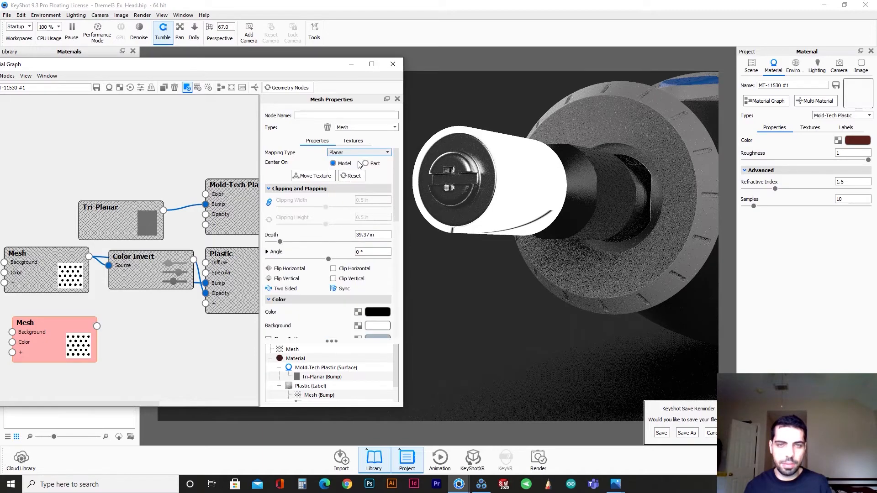
{"action": "left_click_drag", "start_coordinate": [593, 219], "coordinate": [531, 235]}
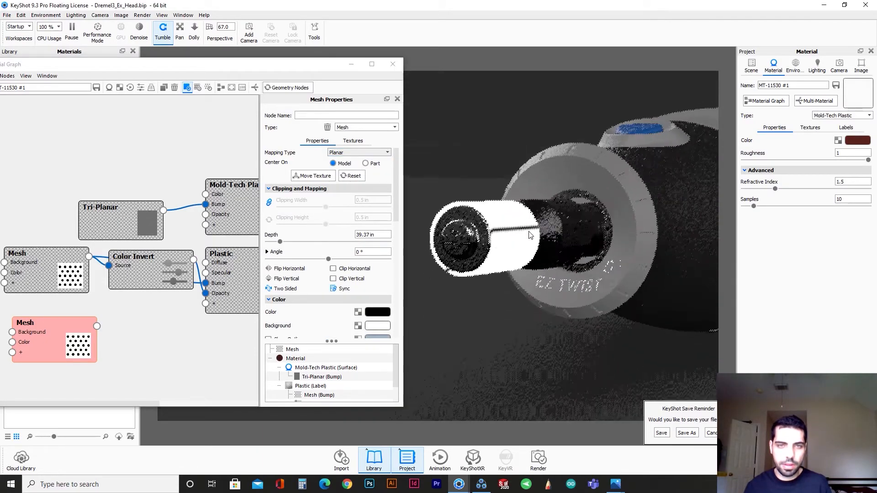
Try the Box and UV mapping types on the duplicate Mesh and inspect the sleeve under each one.
{"action": "left_click", "coordinate": [354, 152]}
{"action": "left_click", "coordinate": [347, 155]}
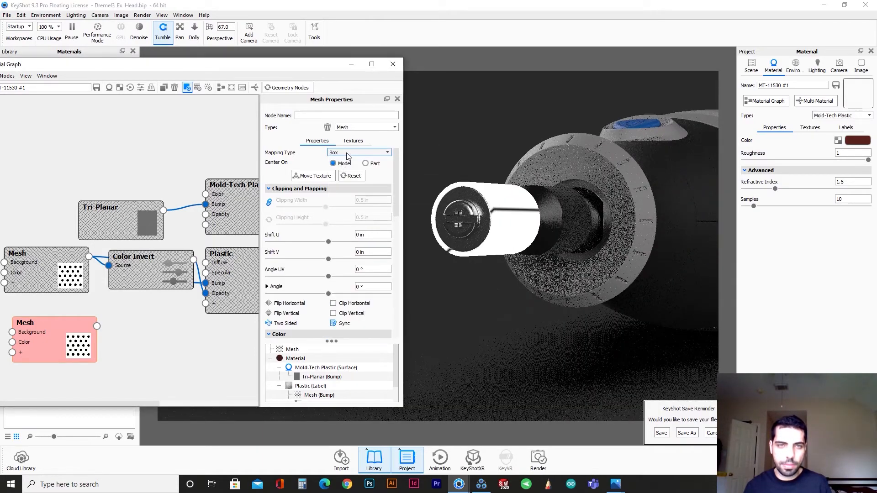
{"action": "mouse_move", "coordinate": [544, 250]}
{"action": "left_mouse_down"}
{"action": "mouse_move", "coordinate": [574, 224]}
{"action": "mouse_move", "coordinate": [541, 233]}
{"action": "left_mouse_up"}
{"action": "left_click", "coordinate": [358, 153]}
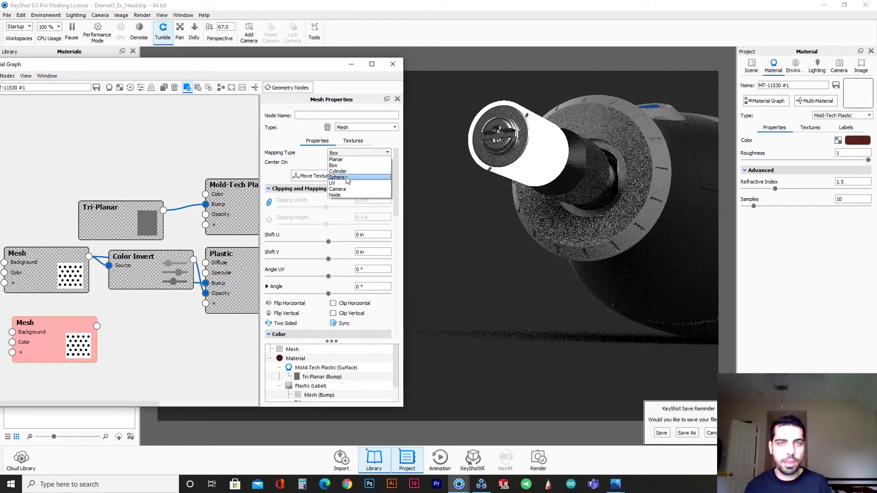
{"action": "left_click", "coordinate": [333, 183]}
{"action": "left_click_drag", "start_coordinate": [562, 215], "coordinate": [543, 218]}
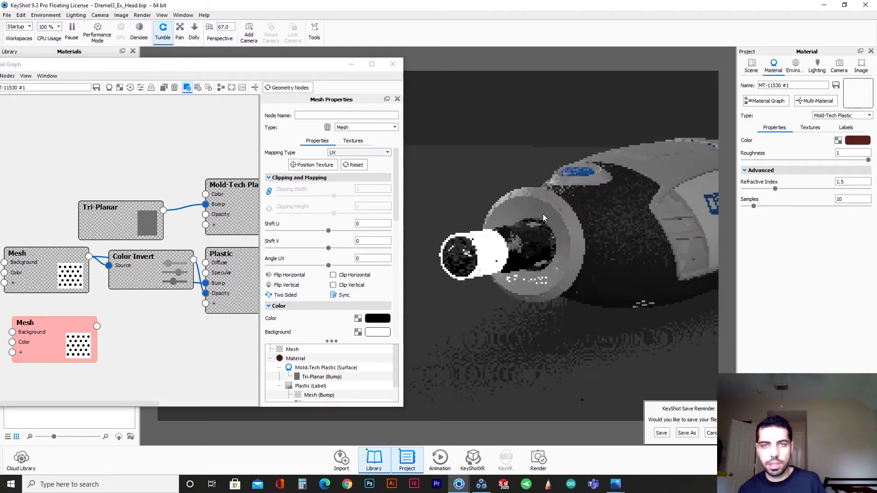
{"action": "scroll", "coordinate": [508, 251], "scroll_direction": "up", "scroll_amount": 7}
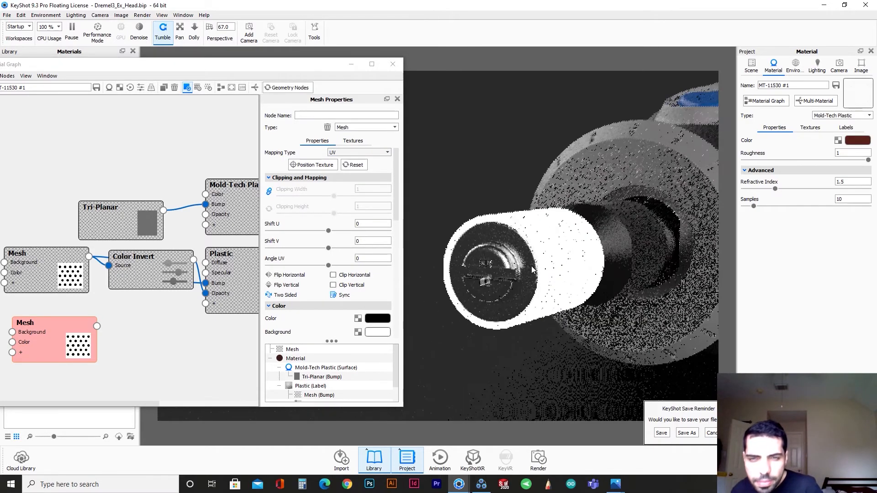
Set the duplicate Mesh's mapping type to Planar and reduce its linked line shape width and height to 0.0231 in.
{"action": "left_click", "coordinate": [358, 153]}
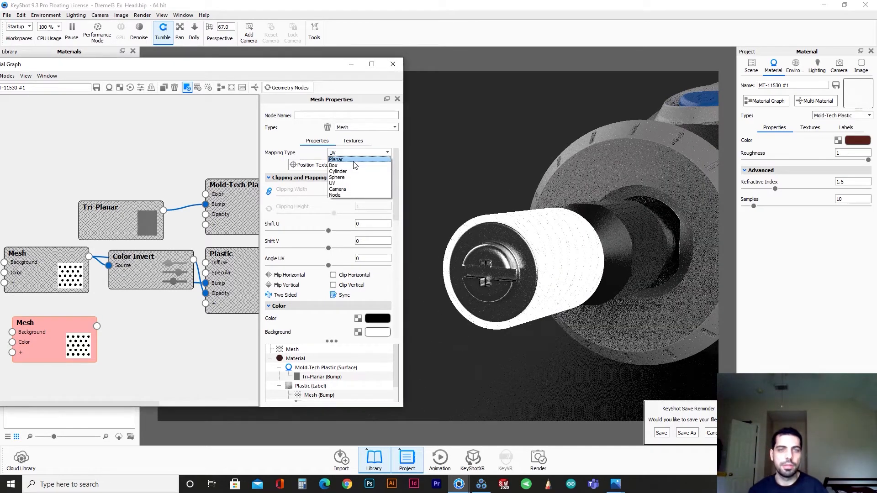
{"action": "left_click", "coordinate": [355, 161]}
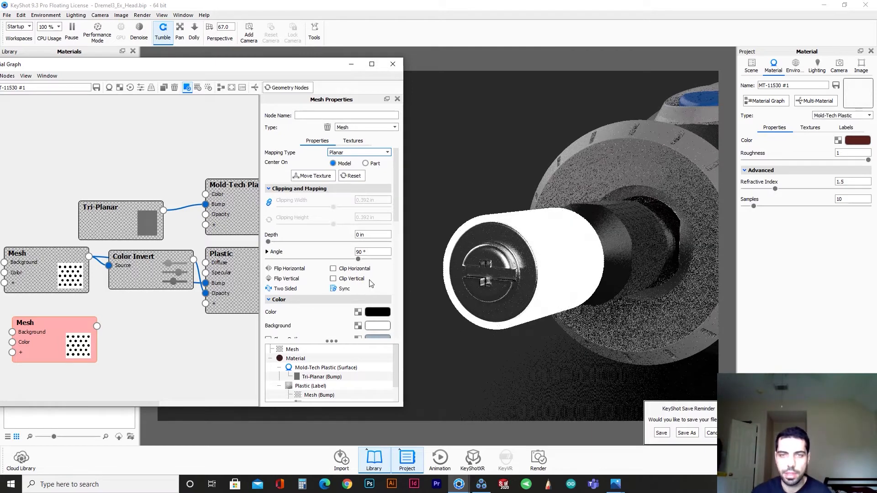
{"action": "scroll", "coordinate": [370, 283], "scroll_direction": "down", "scroll_amount": 8}
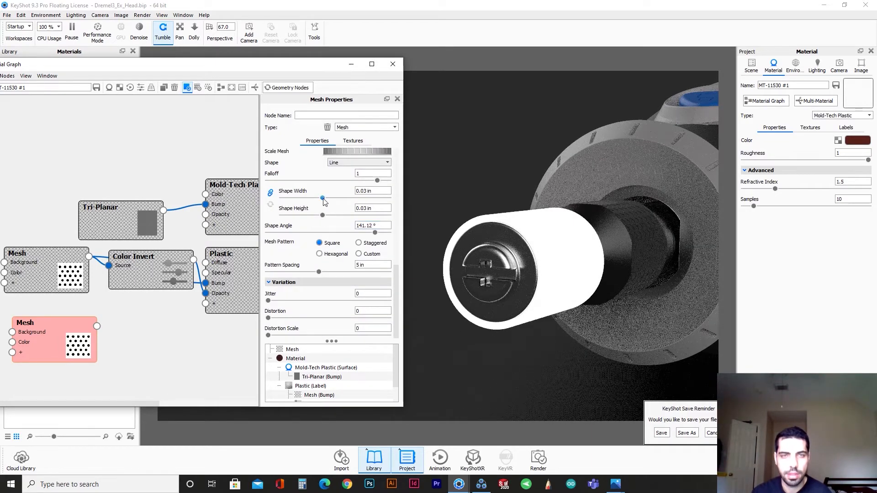
{"action": "left_click_drag", "start_coordinate": [323, 199], "coordinate": [315, 201]}
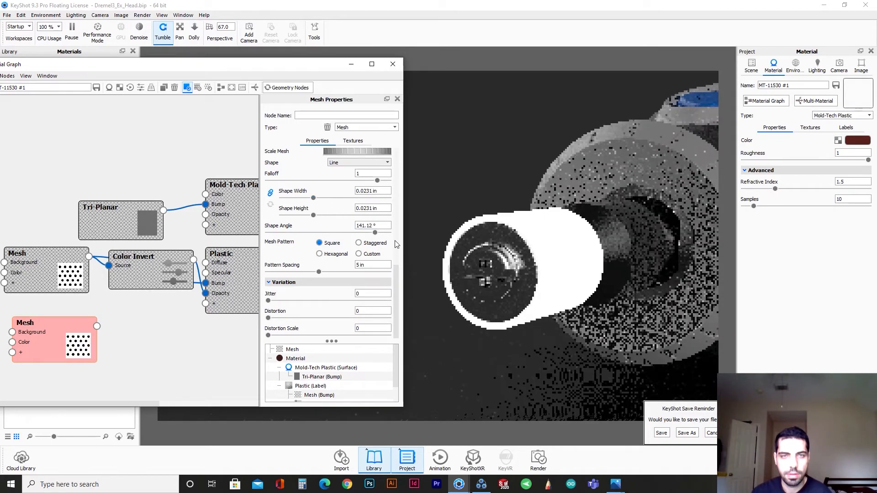
Set the duplicate Mesh's line shape width to 0.02 in and its shape angle to 19°.
{"action": "left_click_drag", "start_coordinate": [375, 233], "coordinate": [336, 242]}
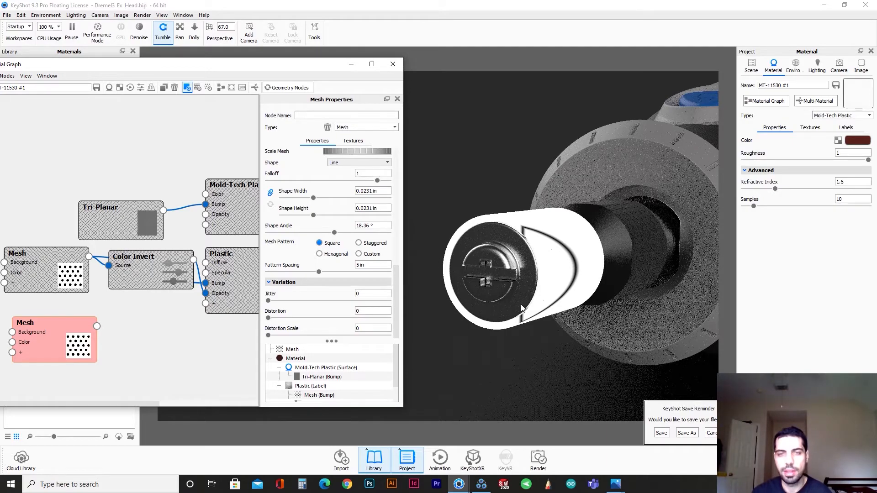
{"action": "left_click_drag", "start_coordinate": [522, 309], "coordinate": [524, 213]}
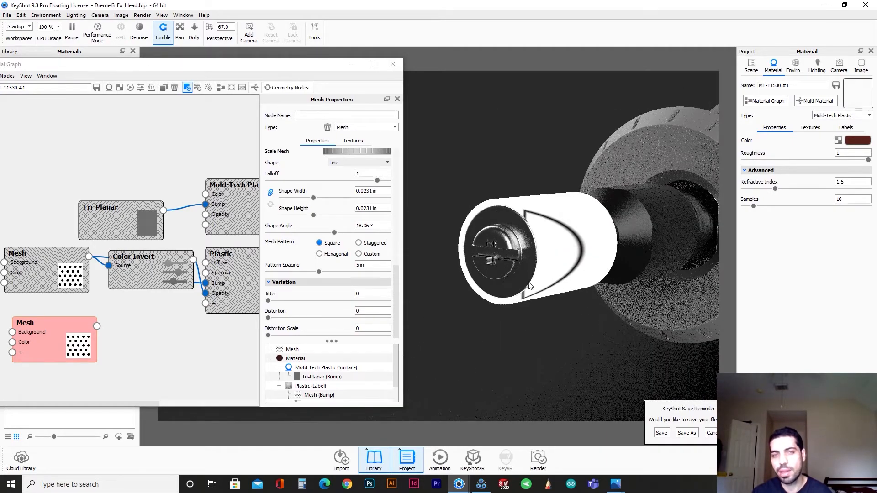
{"action": "left_click_drag", "start_coordinate": [397, 315], "coordinate": [394, 294]}
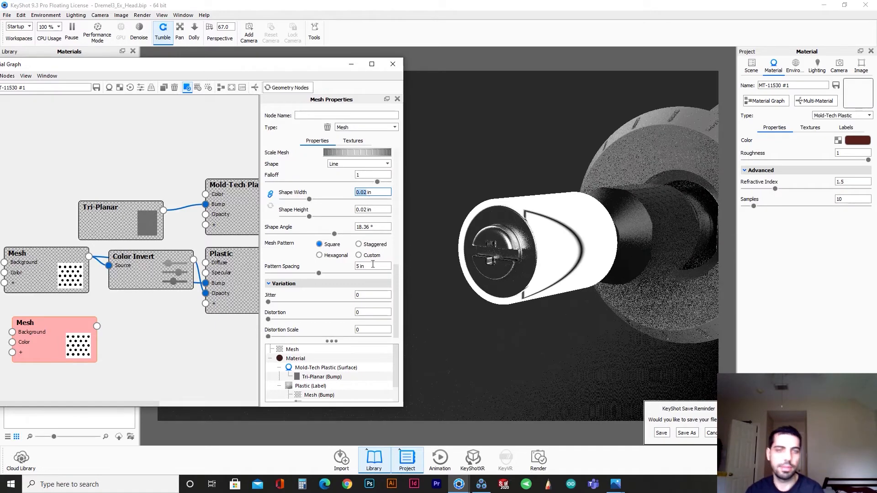
{"action": "left_click", "coordinate": [382, 227]}
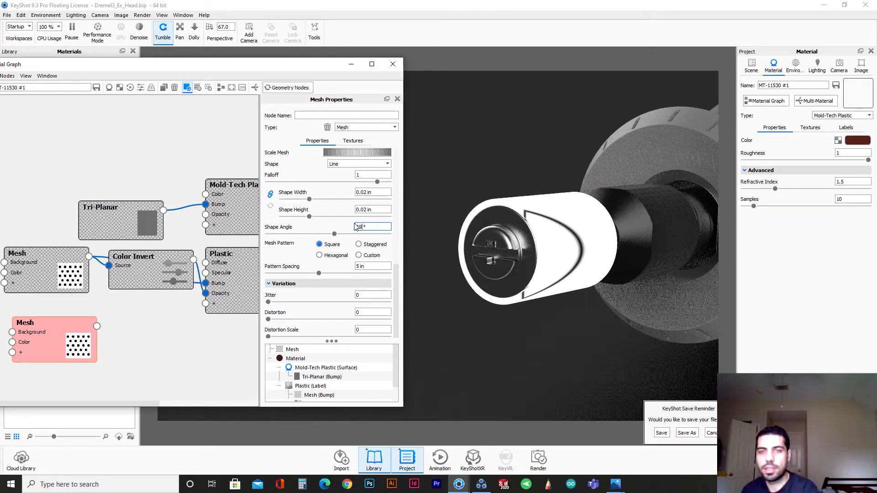
{"action": "key", "text": "Return"}
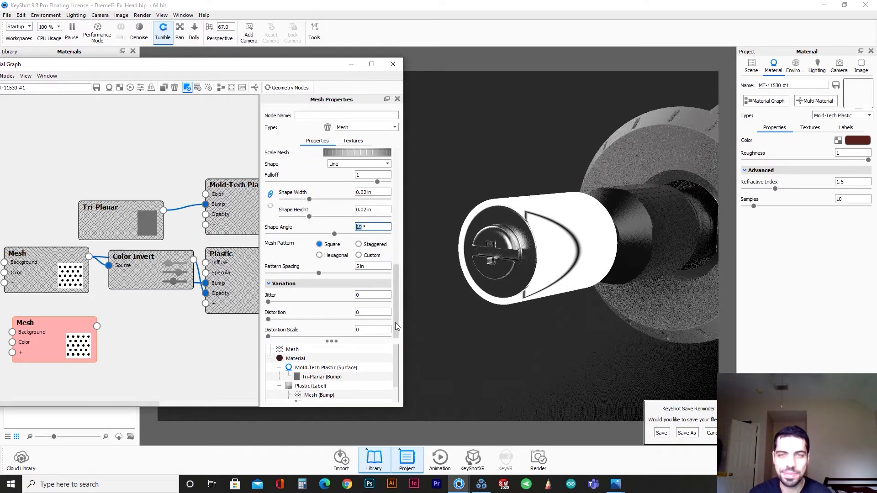
{"action": "scroll", "coordinate": [395, 322], "scroll_direction": "up", "scroll_amount": 3}
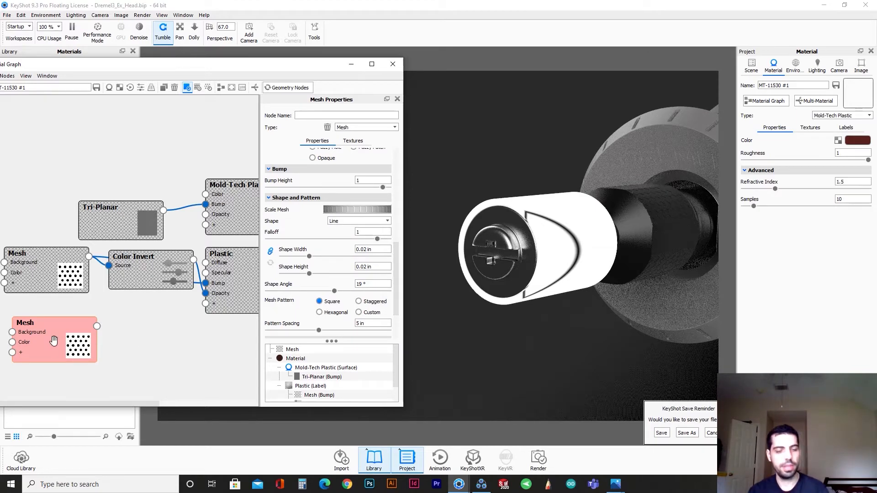
Stop previewing the Mesh texture, duplicate the Plastic label node and place the copy below the original.
{"action": "key", "text": "c"}
{"action": "left_click_drag", "start_coordinate": [184, 356], "coordinate": [146, 350]}
{"action": "mouse_move", "coordinate": [127, 281]}
{"action": "left_mouse_down"}
{"action": "mouse_move", "coordinate": [109, 295]}
{"action": "mouse_move", "coordinate": [114, 328]}
{"action": "mouse_move", "coordinate": [118, 273]}
{"action": "left_mouse_up"}
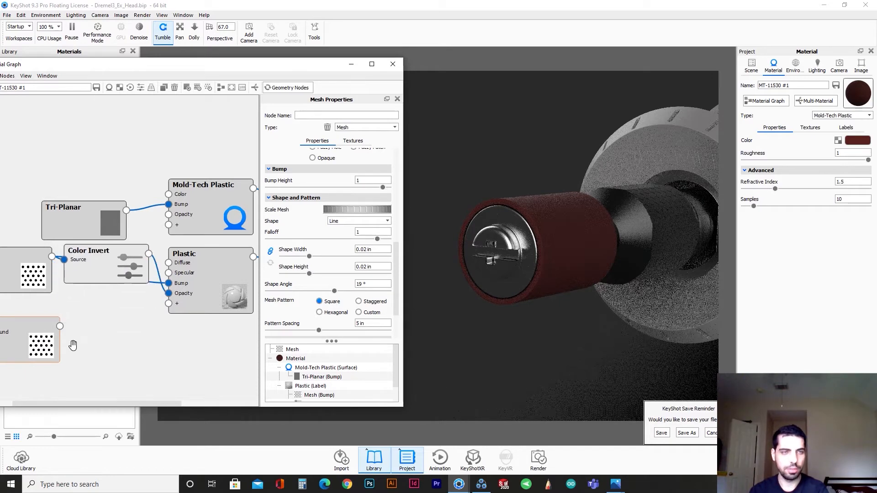
{"action": "mouse_move", "coordinate": [124, 356]}
{"action": "left_mouse_down"}
{"action": "mouse_move", "coordinate": [108, 347]}
{"action": "mouse_move", "coordinate": [119, 345]}
{"action": "left_mouse_up"}
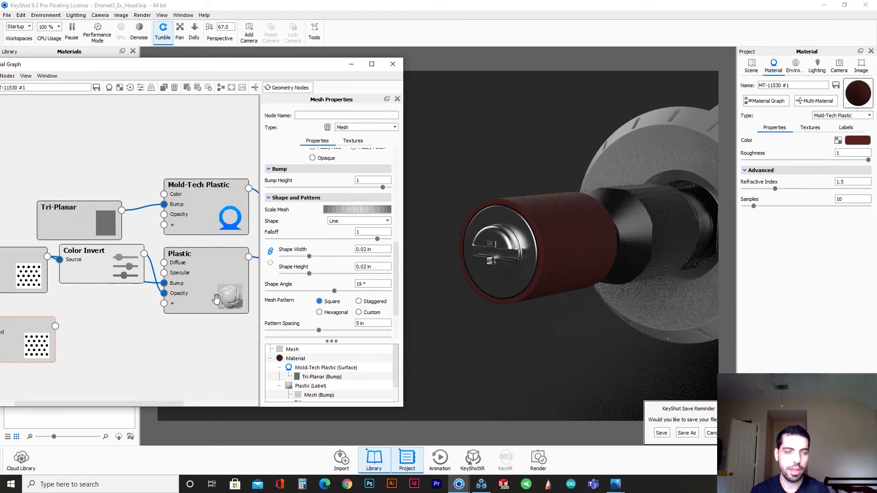
{"action": "right_click", "coordinate": [196, 288]}
{"action": "left_click", "coordinate": [224, 303]}
{"action": "left_click_drag", "start_coordinate": [202, 312], "coordinate": [191, 374]}
Connect the duplicate Mesh to the Plastic copy's Bump and Opacity, and attach that copy to the Material as Label 1.
{"action": "left_click_drag", "start_coordinate": [55, 328], "coordinate": [161, 354]}
{"action": "left_click_drag", "start_coordinate": [55, 327], "coordinate": [161, 364]}
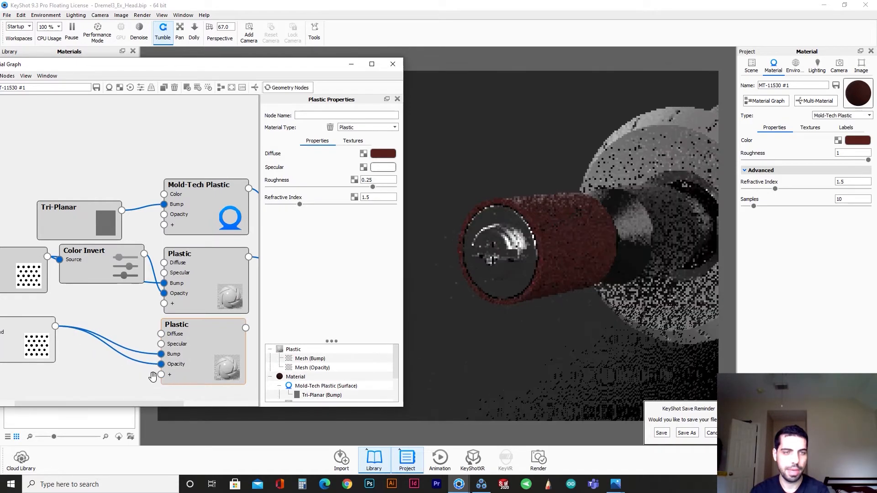
{"action": "left_click_drag", "start_coordinate": [155, 404], "coordinate": [203, 407]}
{"action": "left_click_drag", "start_coordinate": [167, 331], "coordinate": [213, 269]}
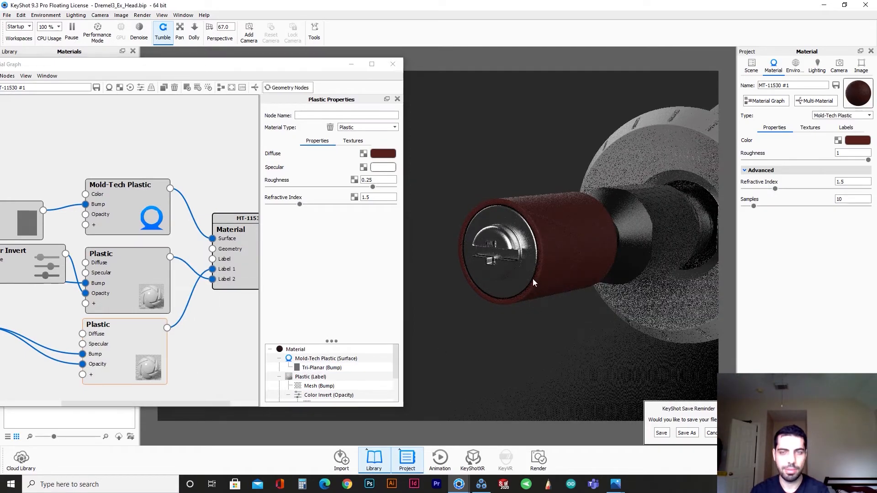
{"action": "scroll", "coordinate": [532, 279], "scroll_direction": "up", "scroll_amount": 5}
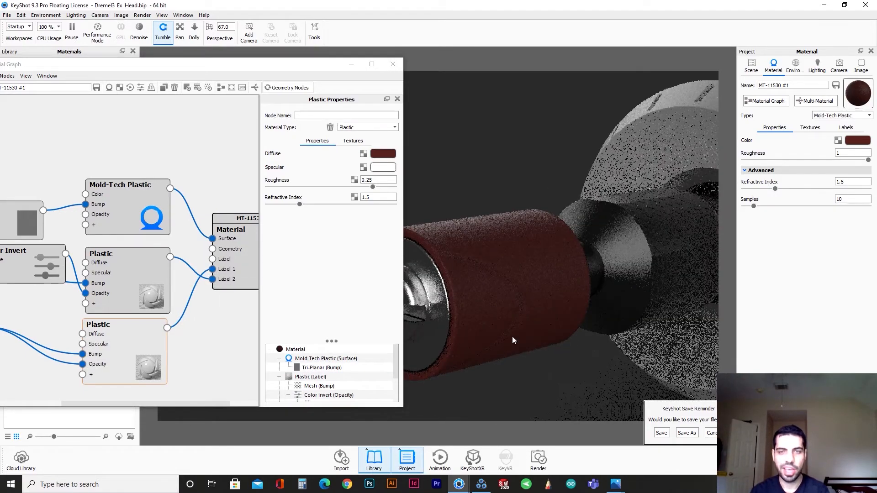
{"action": "left_click_drag", "start_coordinate": [512, 336], "coordinate": [509, 297]}
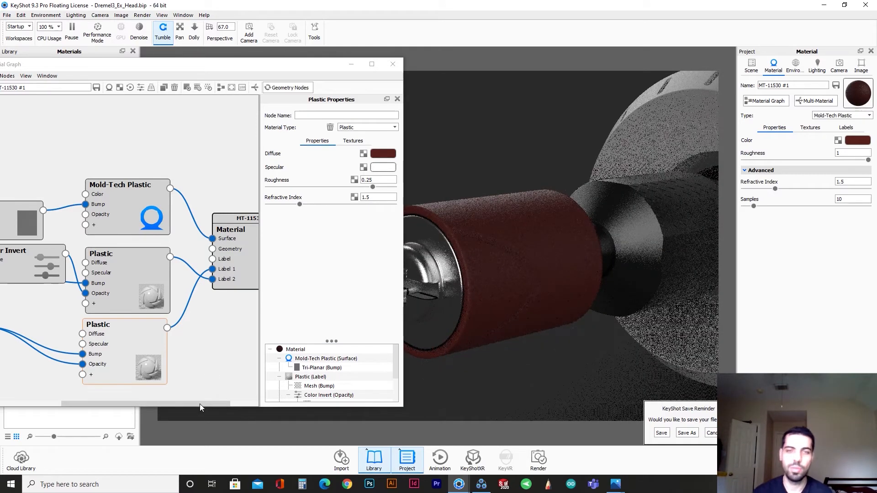
Open the Plastic copy's Diffuse color for editing and move the main KeyShot window aside to make room for a reference photo.
{"action": "left_click_drag", "start_coordinate": [198, 405], "coordinate": [144, 413]}
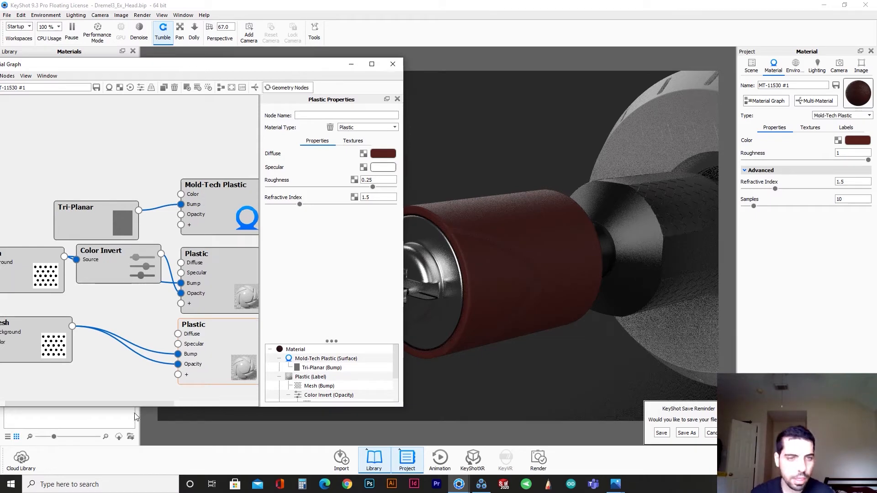
{"action": "left_click_drag", "start_coordinate": [135, 404], "coordinate": [175, 405]}
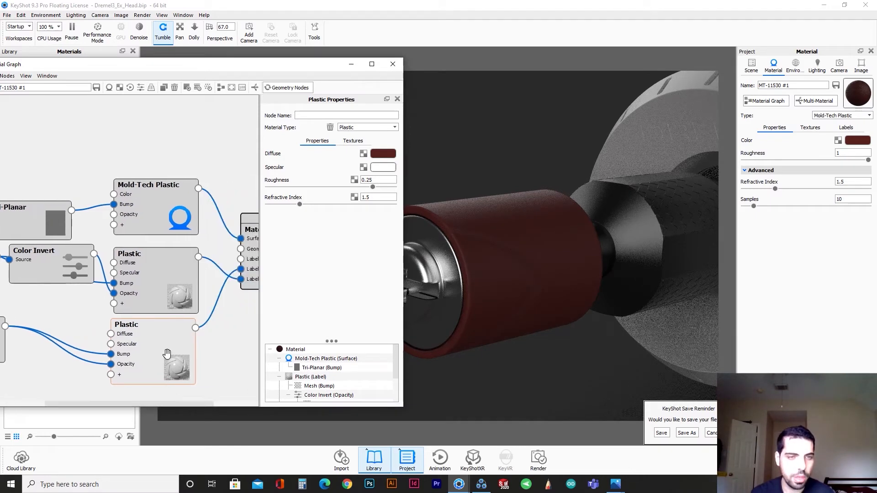
{"action": "left_click", "coordinate": [382, 154]}
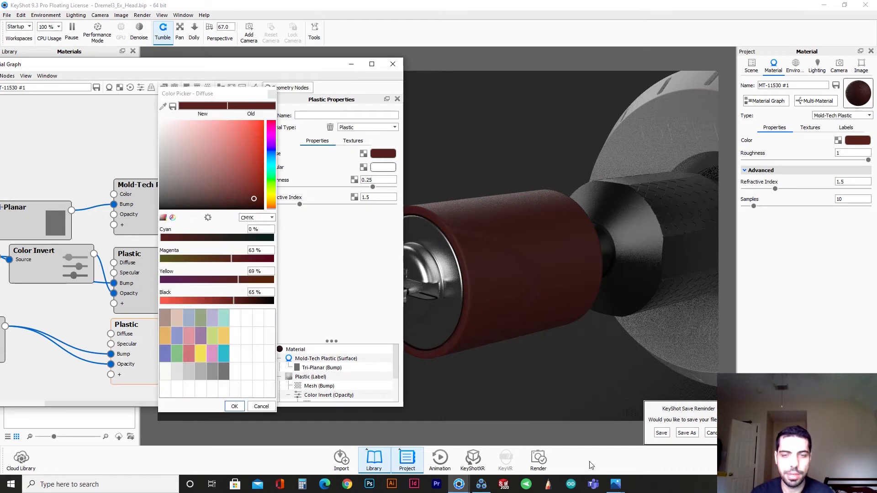
{"action": "left_click_drag", "start_coordinate": [508, 13], "coordinate": [352, 18]}
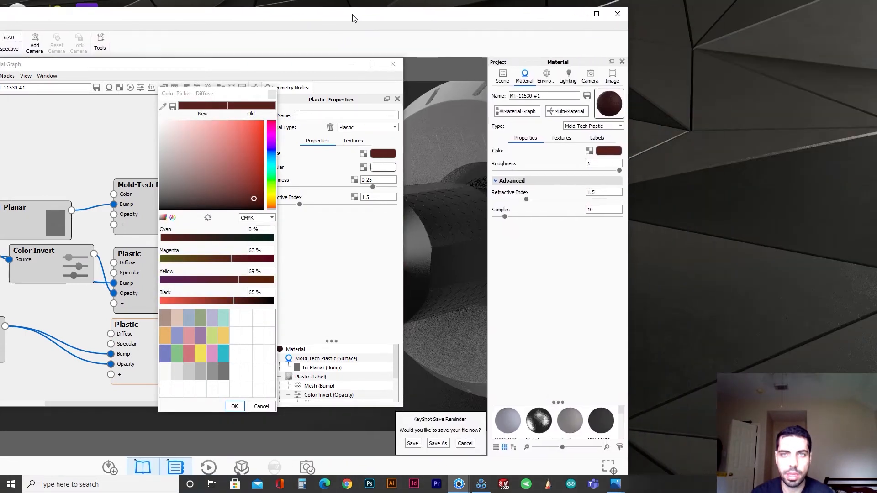
{"action": "mouse_move", "coordinate": [616, 485]}
{"action": "left_click", "coordinate": [649, 438]}
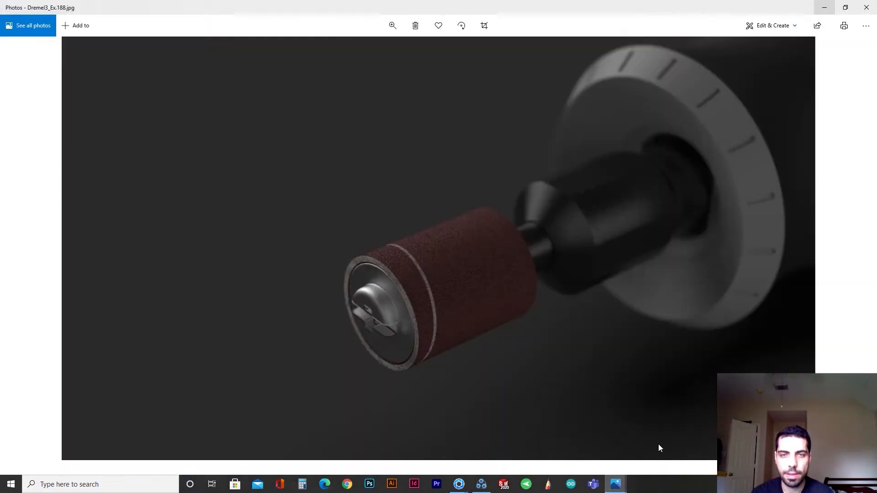
{"action": "left_click", "coordinate": [825, 8]}
Open the Rotary-Drum-Sander.jpg reference in Photos and zoom in on the pale edge of the sanding sleeve.
{"action": "mouse_move", "coordinate": [616, 485]}
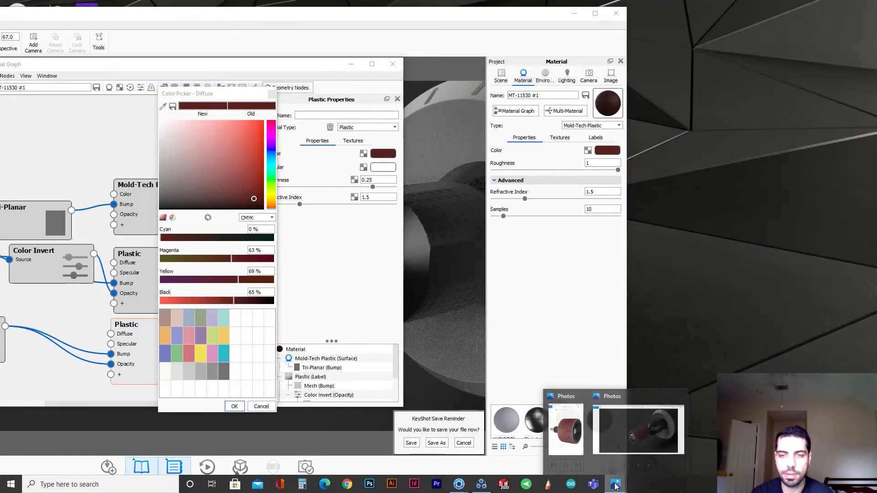
{"action": "left_click", "coordinate": [572, 432]}
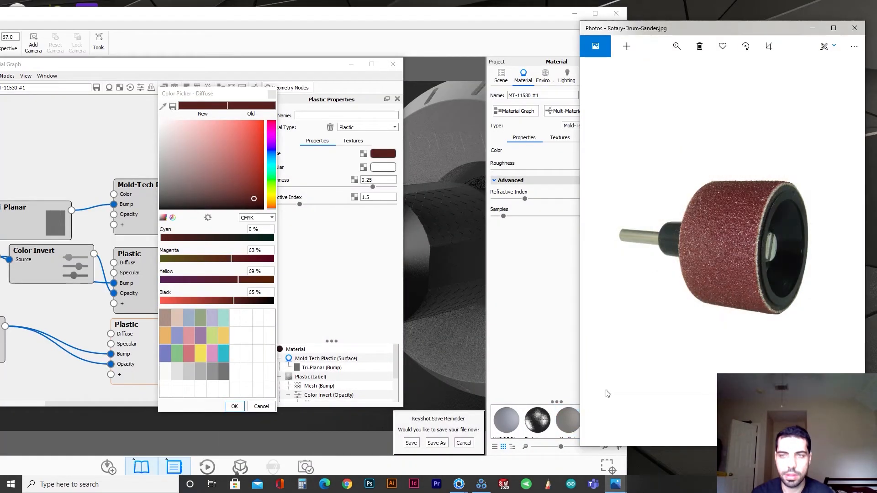
{"action": "left_click", "coordinate": [676, 46]}
{"action": "left_click_drag", "start_coordinate": [639, 73], "coordinate": [684, 79]}
{"action": "left_click_drag", "start_coordinate": [806, 269], "coordinate": [583, 268]}
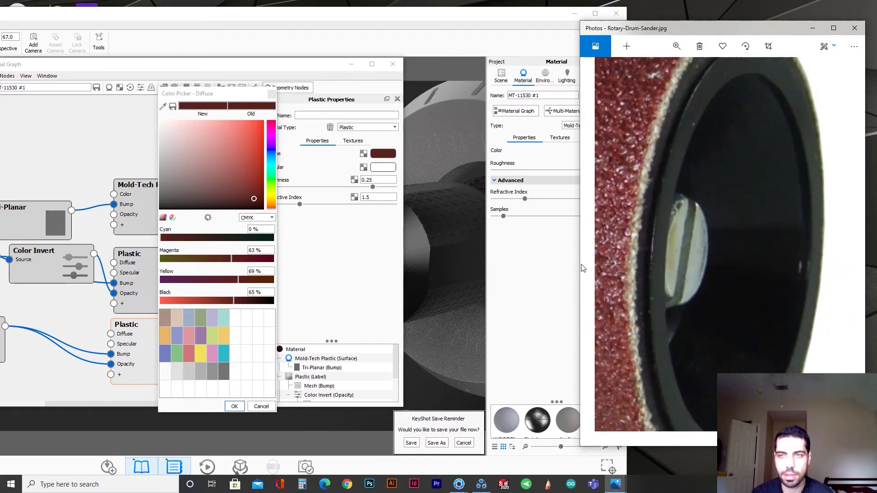
Sample the sleeve's pale edge in the photo as the Plastic copy's Diffuse color, maximize the KeyShot window and accept the color.
{"action": "left_click", "coordinate": [172, 108]}
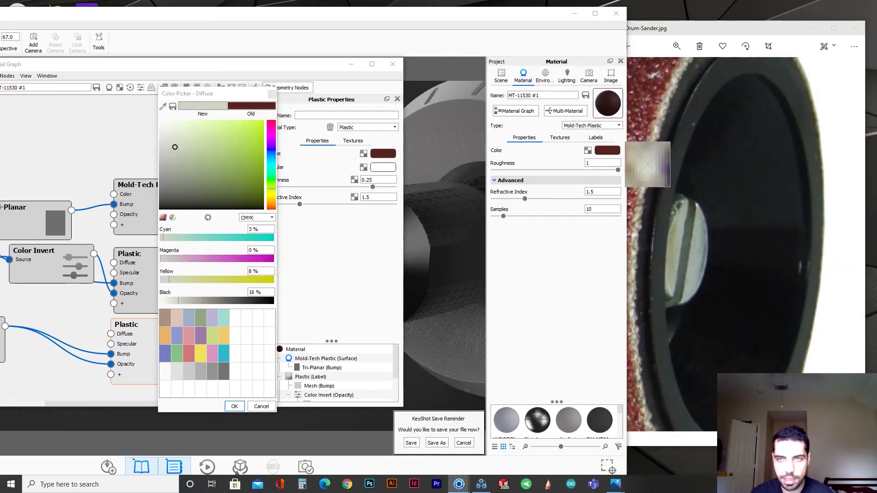
{"action": "left_click", "coordinate": [648, 167]}
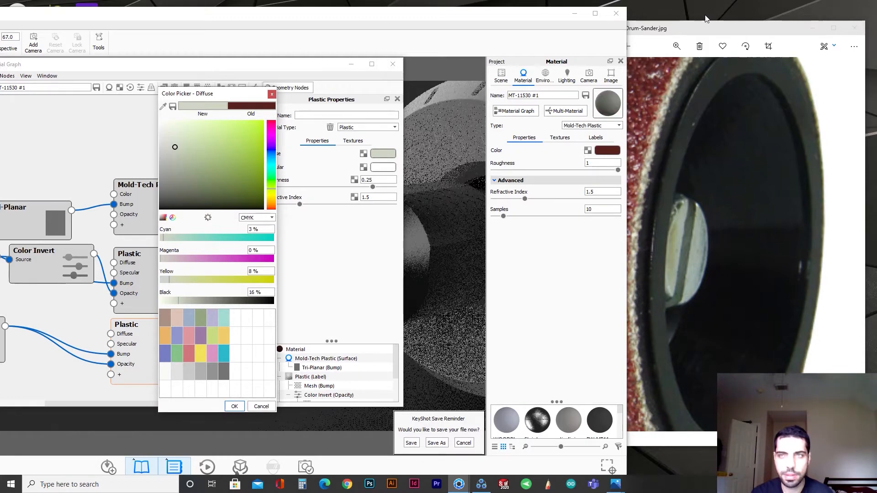
{"action": "left_click", "coordinate": [596, 13]}
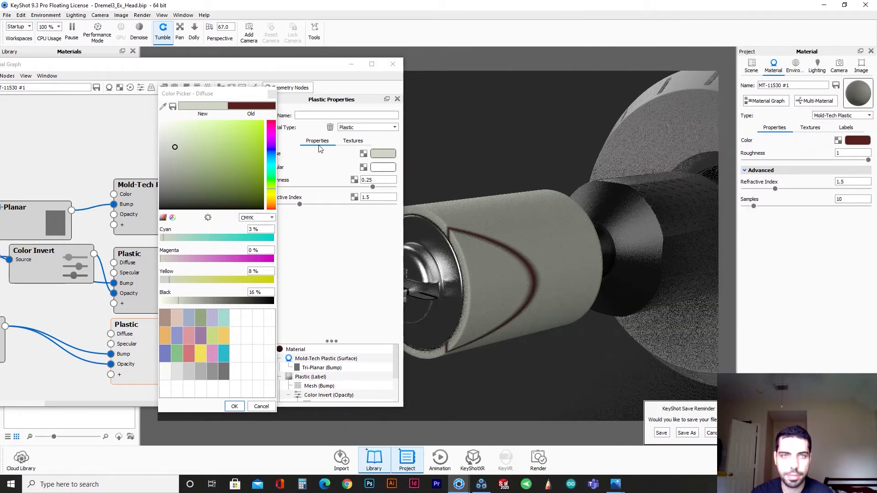
{"action": "left_click", "coordinate": [234, 407]}
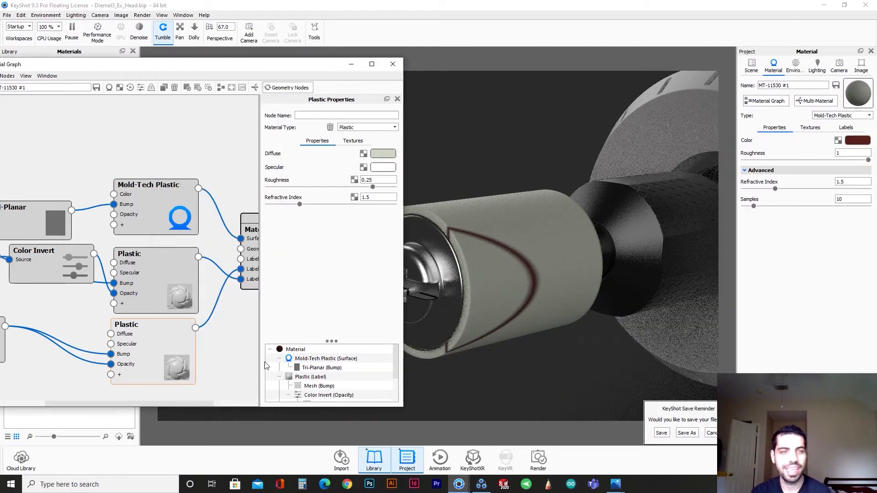
Insert a Color Invert utility on the link between the duplicate Mesh and the Plastic copy's Opacity.
{"action": "left_click_drag", "start_coordinate": [90, 403], "coordinate": [52, 404]}
{"action": "left_click_drag", "start_coordinate": [117, 288], "coordinate": [126, 290]}
{"action": "left_click_drag", "start_coordinate": [118, 404], "coordinate": [118, 404]}
{"action": "left_click", "coordinate": [143, 359]}
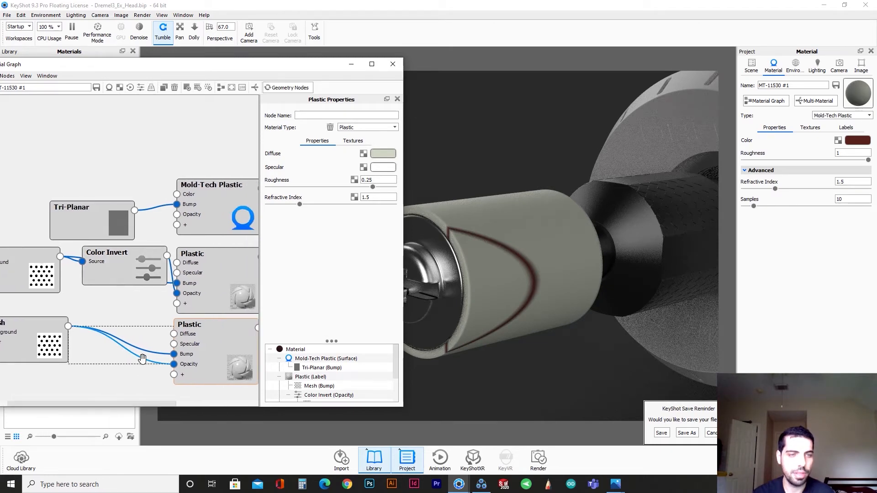
{"action": "right_click", "coordinate": [143, 359]}
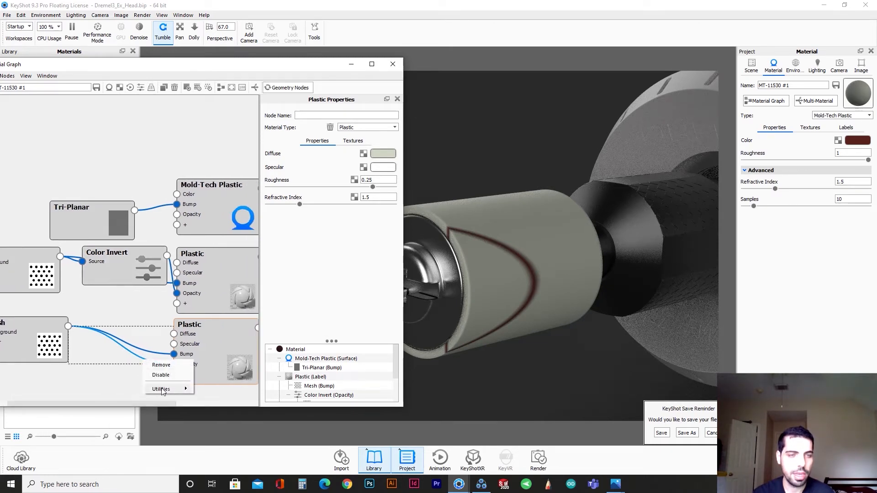
{"action": "mouse_move", "coordinate": [161, 389]}
{"action": "left_click", "coordinate": [244, 410]}
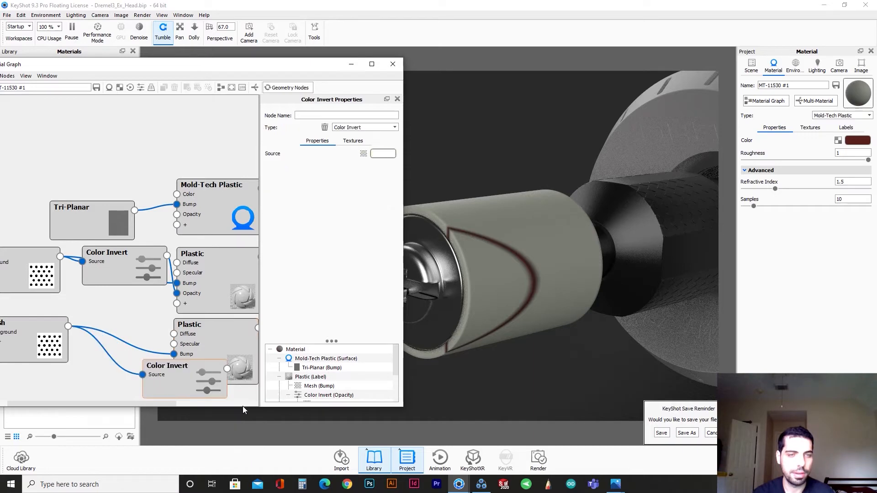
Move the new Color Invert node aside and set the line Mesh's linked Shape Width and Height to 0.0075 in.
{"action": "left_click_drag", "start_coordinate": [188, 383], "coordinate": [142, 370]}
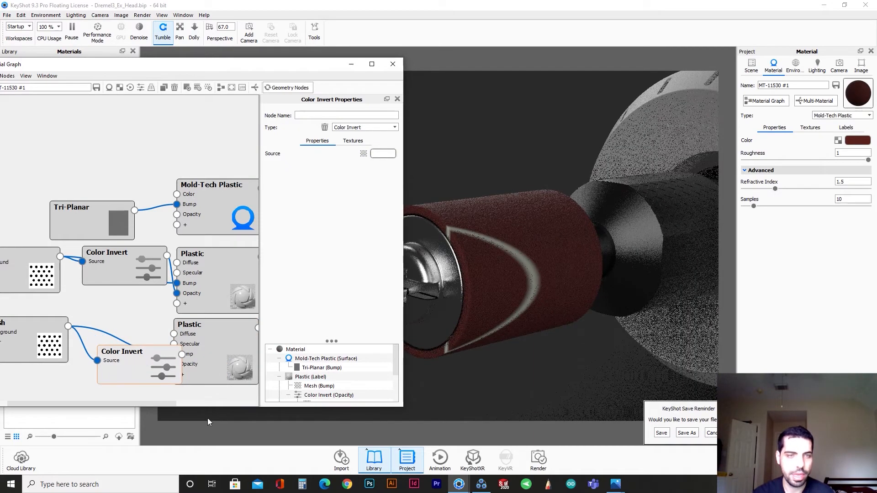
{"action": "left_click", "coordinate": [63, 350]}
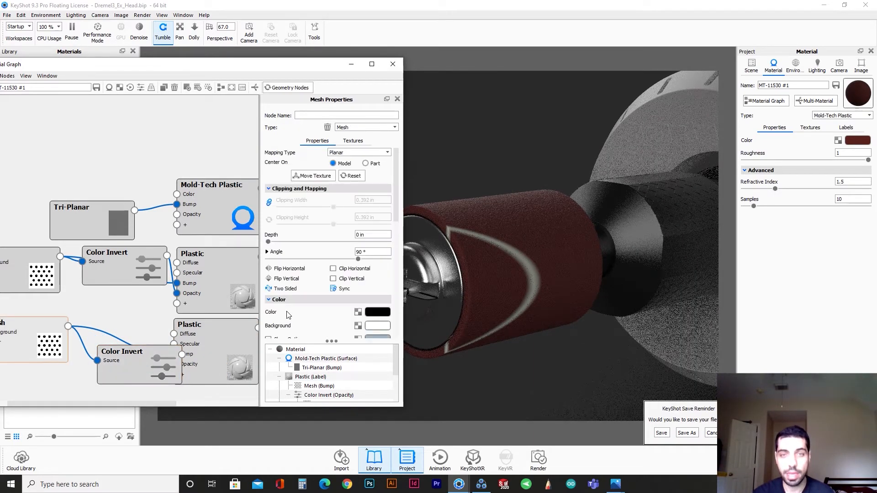
{"action": "scroll", "coordinate": [324, 285], "scroll_direction": "down", "scroll_amount": 5}
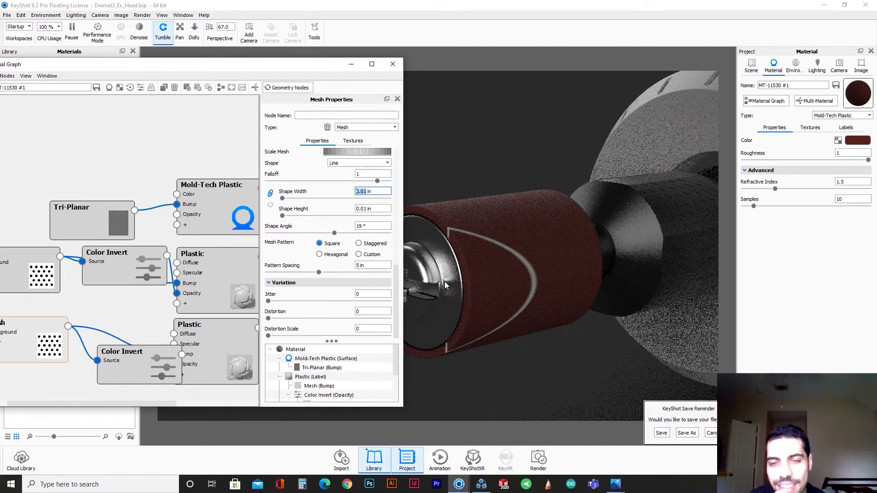
{"action": "scroll", "coordinate": [446, 283], "scroll_direction": "down", "scroll_amount": 2}
{"action": "left_click", "coordinate": [365, 192]}
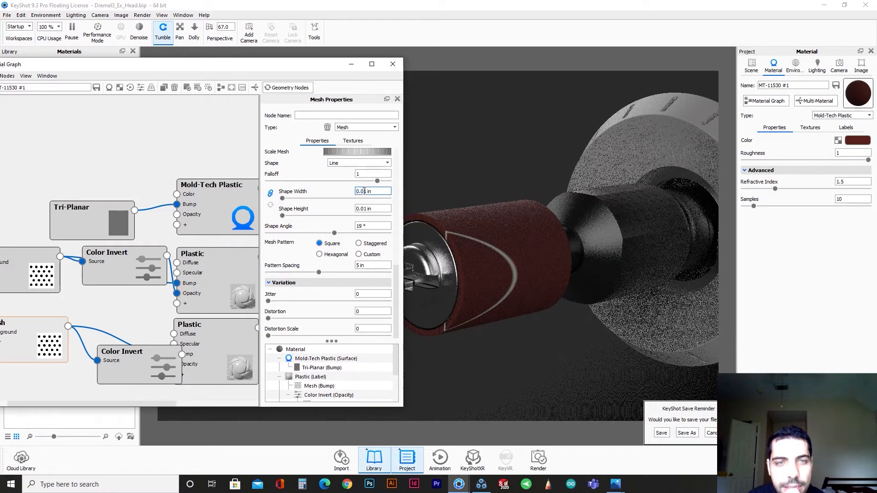
{"action": "type", "text": "05"}
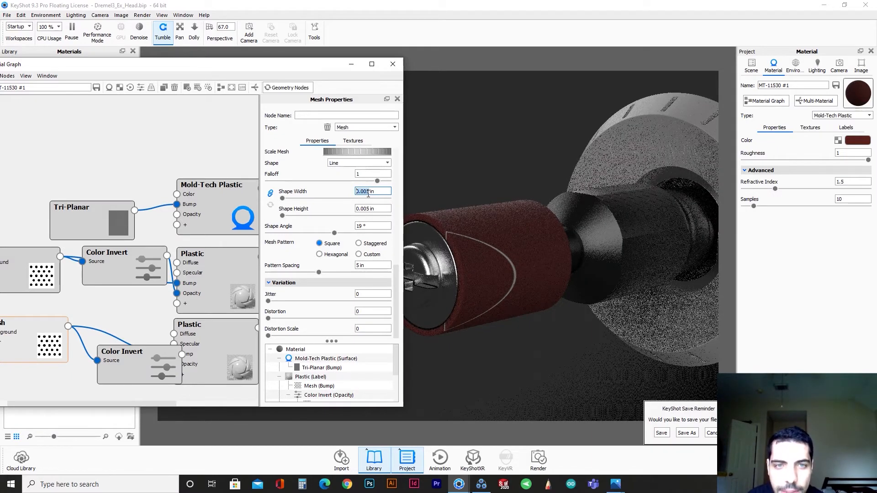
{"action": "type", "text": "0.007"}
{"action": "type", "text": "5"}
{"action": "key", "text": "Return"}
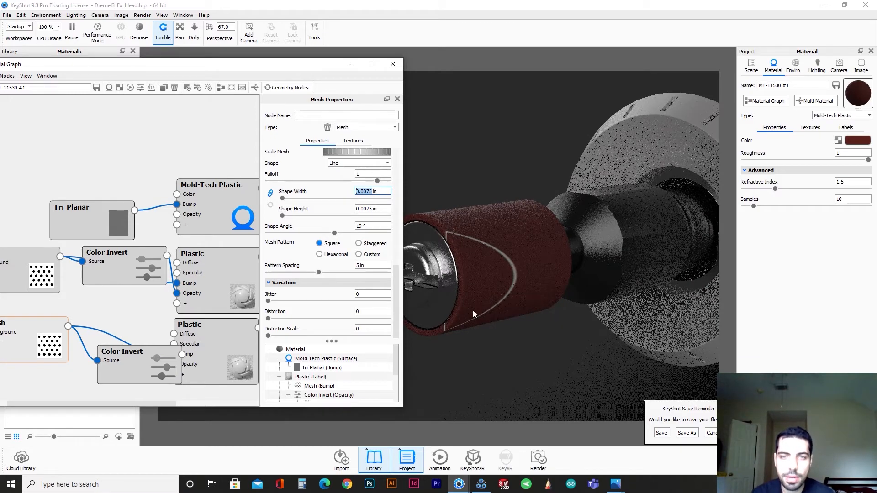
Set the line Mesh's Bump Height to -5 and check the line up close on the sleeve.
{"action": "scroll", "coordinate": [394, 305], "scroll_direction": "up", "scroll_amount": 1}
{"action": "left_click_drag", "start_coordinate": [394, 305], "coordinate": [394, 153]}
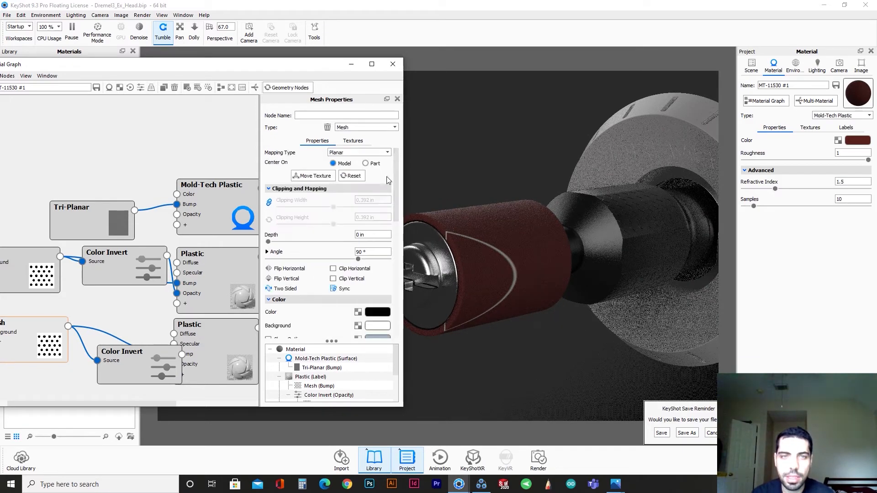
{"action": "left_click", "coordinate": [186, 355]}
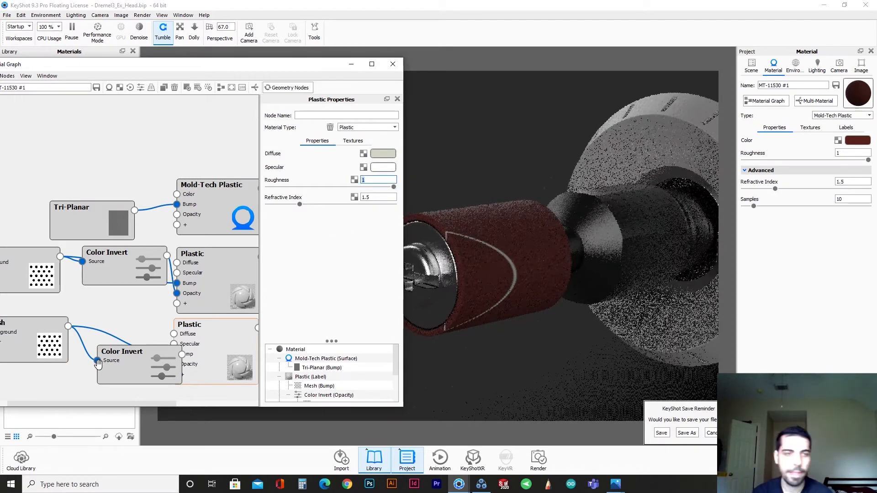
{"action": "left_click", "coordinate": [38, 330]}
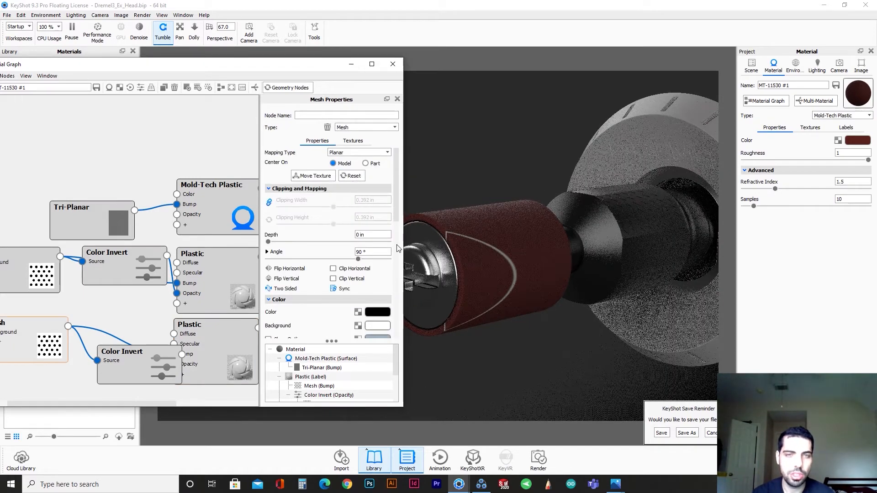
{"action": "left_click_drag", "start_coordinate": [396, 207], "coordinate": [397, 277]}
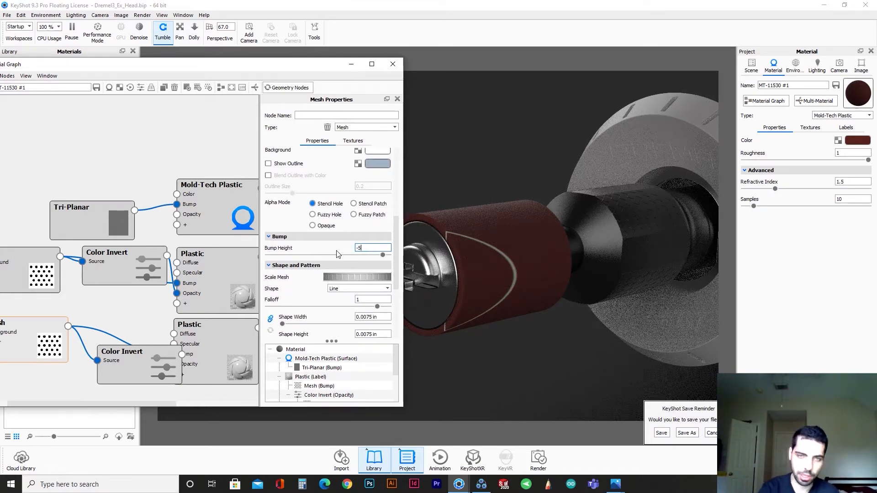
{"action": "key", "text": "Return"}
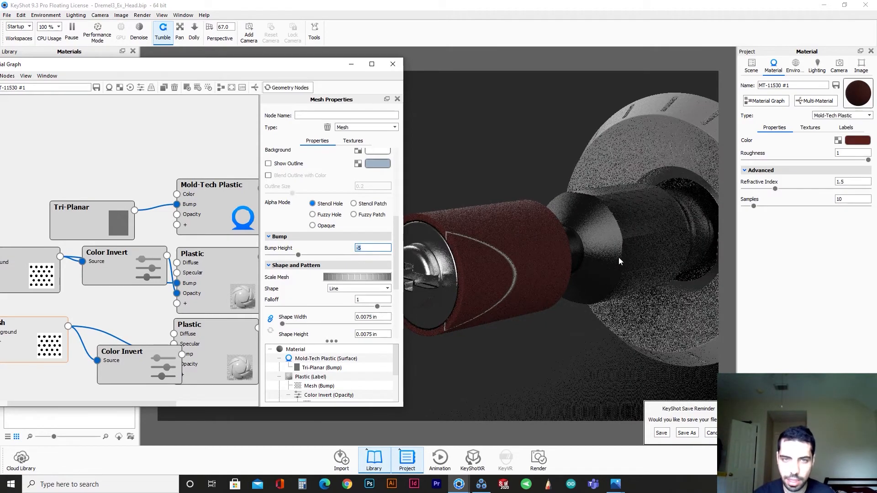
{"action": "scroll", "coordinate": [520, 281], "scroll_direction": "up", "scroll_amount": 3}
{"action": "scroll", "coordinate": [571, 294], "scroll_direction": "up", "scroll_amount": 4}
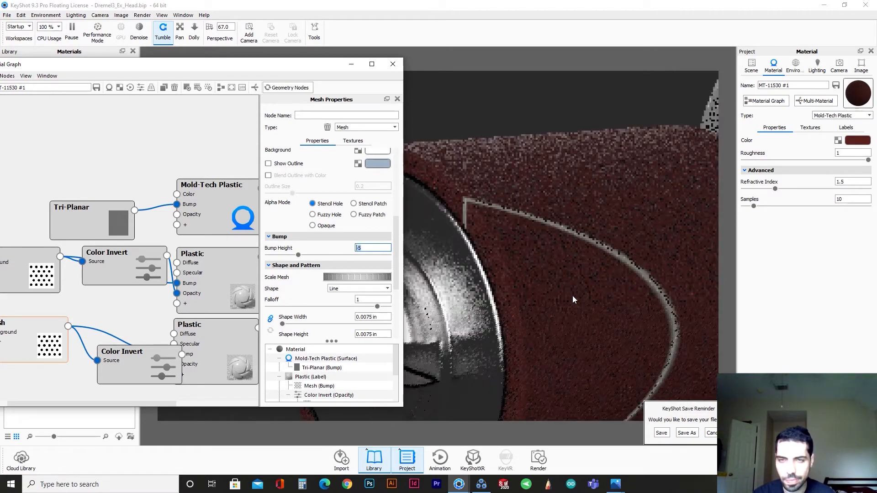
{"action": "scroll", "coordinate": [676, 347], "scroll_direction": "down", "scroll_amount": 5}
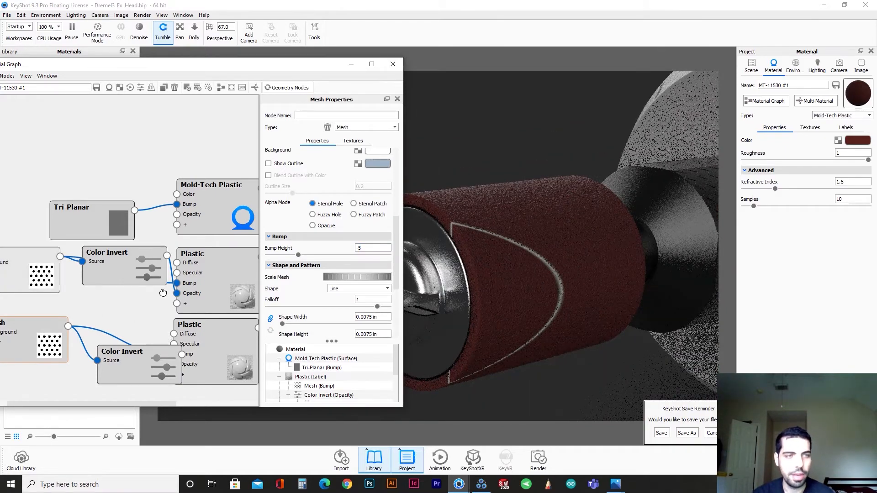
Check the circle Mesh's Bump Height and inspect the sleeve from a slightly different angle.
{"action": "left_click", "coordinate": [5, 256]}
{"action": "scroll", "coordinate": [352, 300], "scroll_direction": "up", "scroll_amount": 5}
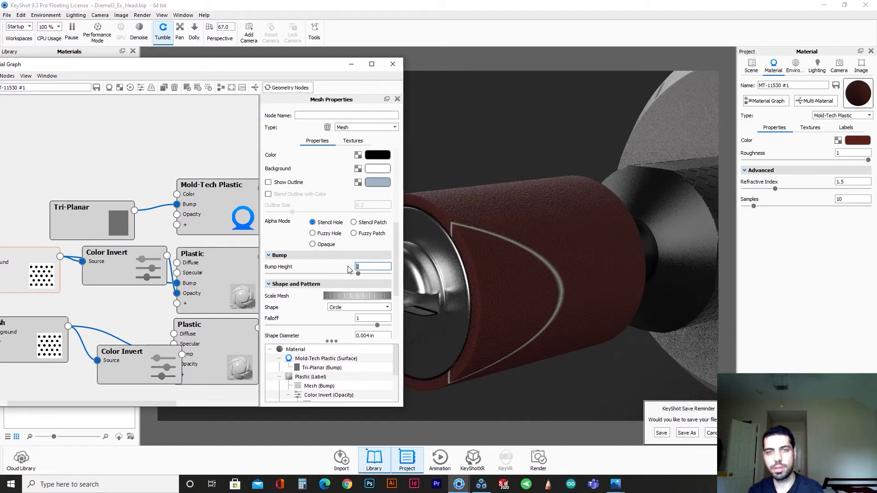
{"action": "key", "text": "Return"}
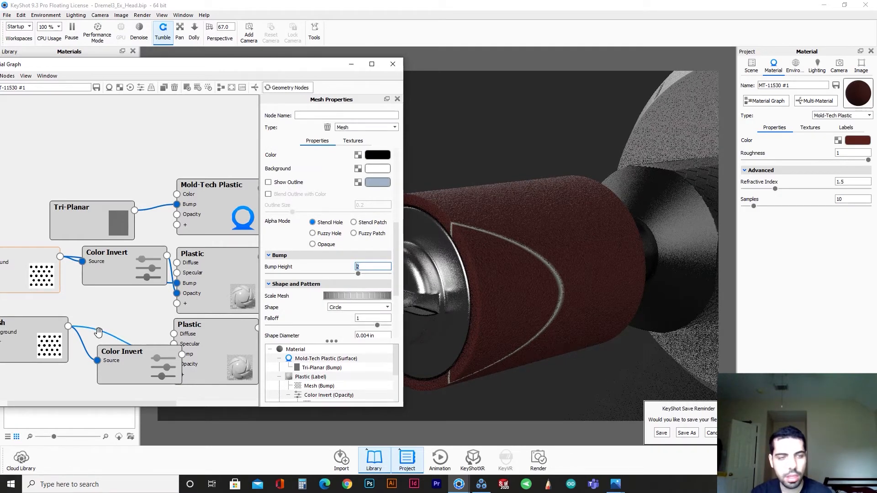
{"action": "left_click", "coordinate": [54, 348]}
{"action": "left_click_drag", "start_coordinate": [539, 289], "coordinate": [530, 257]}
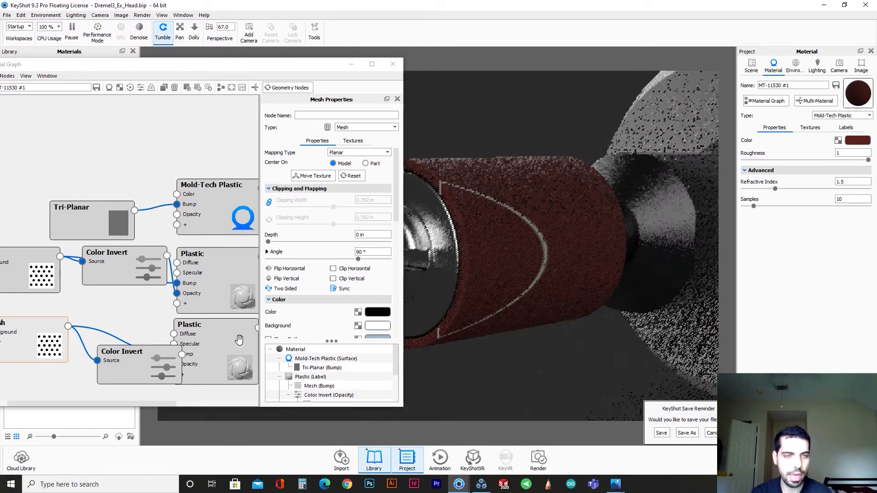
Shift the Plastic copy's Diffuse hue slightly toward yellow, with 0% cyan, 0% magenta, 8% yellow and 16% black.
{"action": "left_click", "coordinate": [239, 339]}
{"action": "left_click", "coordinate": [384, 154]}
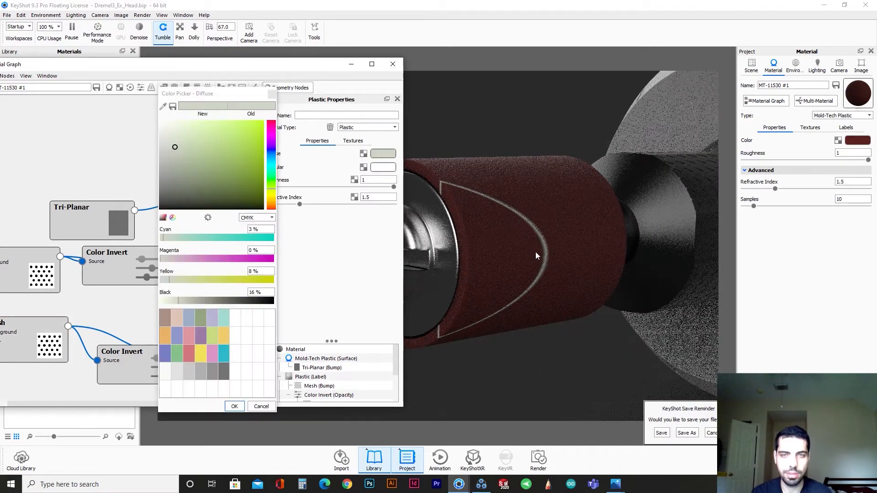
{"action": "left_click", "coordinate": [272, 193]}
{"action": "left_click", "coordinate": [272, 196]}
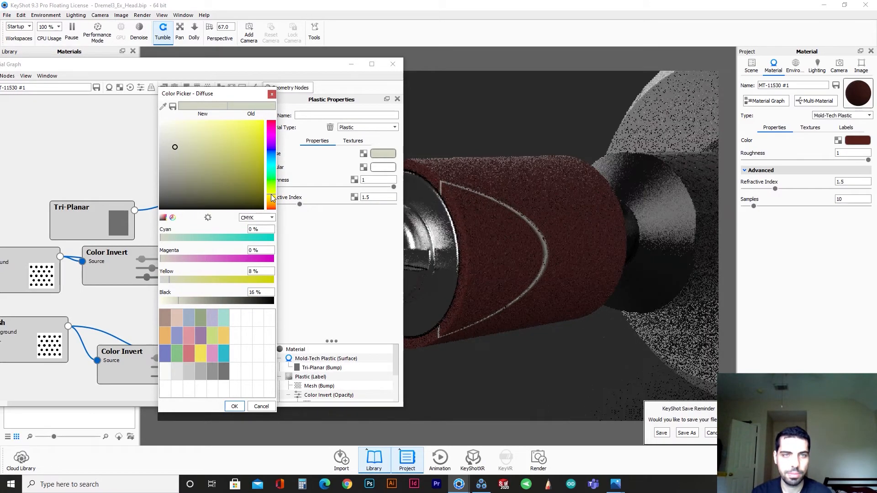
{"action": "left_click", "coordinate": [272, 199]}
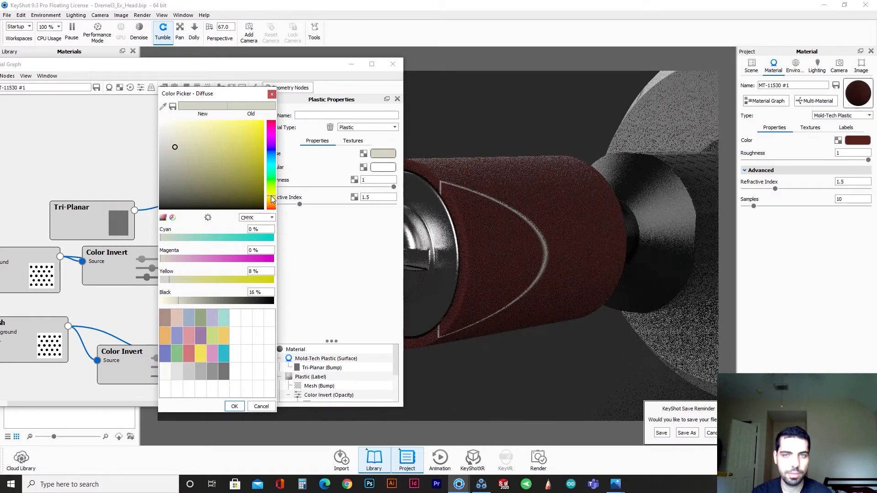
{"action": "left_click", "coordinate": [234, 406]}
{"action": "left_click_drag", "start_coordinate": [527, 300], "coordinate": [472, 249]}
{"action": "scroll", "coordinate": [623, 254], "scroll_direction": "up", "scroll_amount": 5}
{"action": "scroll", "coordinate": [594, 271], "scroll_direction": "down", "scroll_amount": 3}
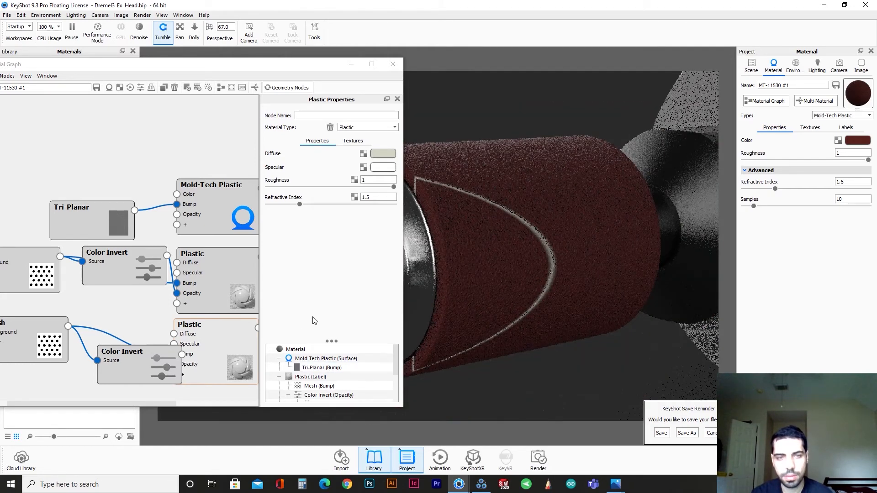
Move the lower Color Invert node clear of the Plastic copy and set the line Mesh's Falloff to 0.375.
{"action": "left_click_drag", "start_coordinate": [134, 371], "coordinate": [81, 328]}
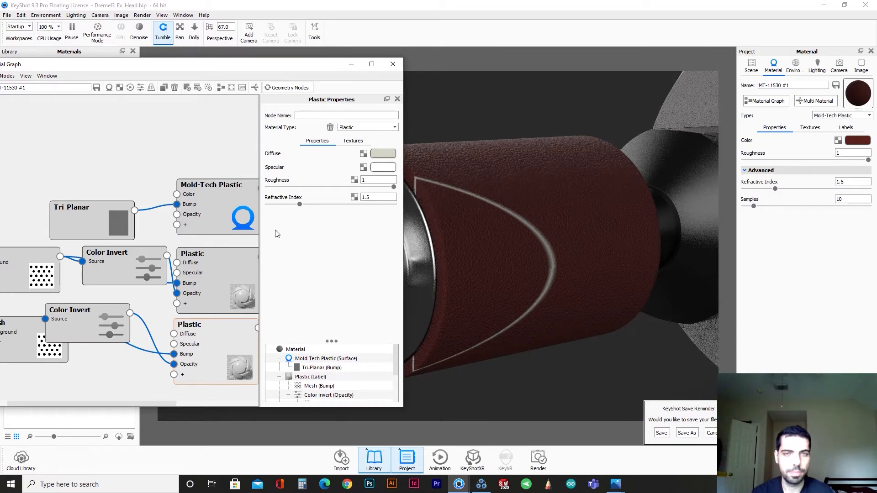
{"action": "left_click", "coordinate": [86, 330]}
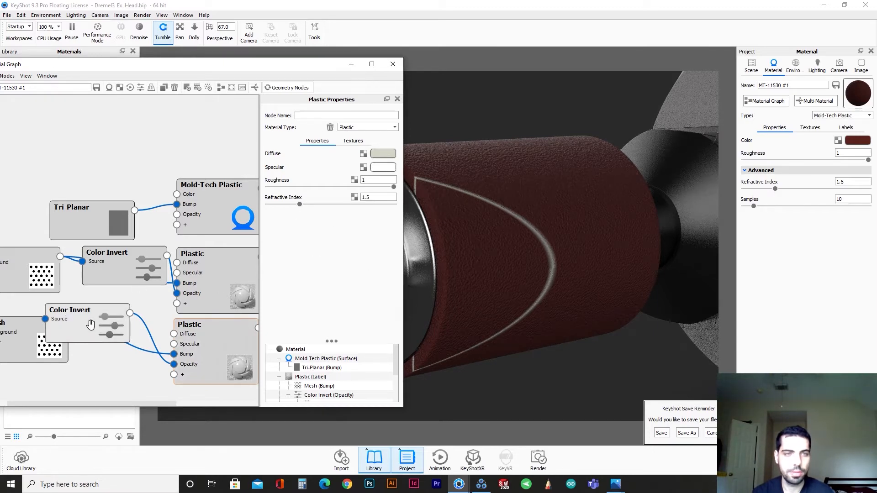
{"action": "left_click", "coordinate": [27, 354]}
{"action": "scroll", "coordinate": [314, 271], "scroll_direction": "down", "scroll_amount": 3}
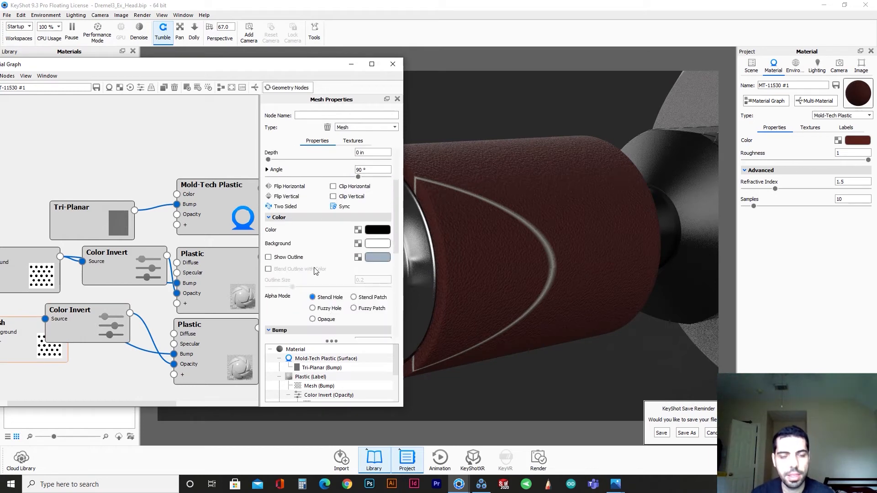
{"action": "scroll", "coordinate": [296, 281], "scroll_direction": "down", "scroll_amount": 4}
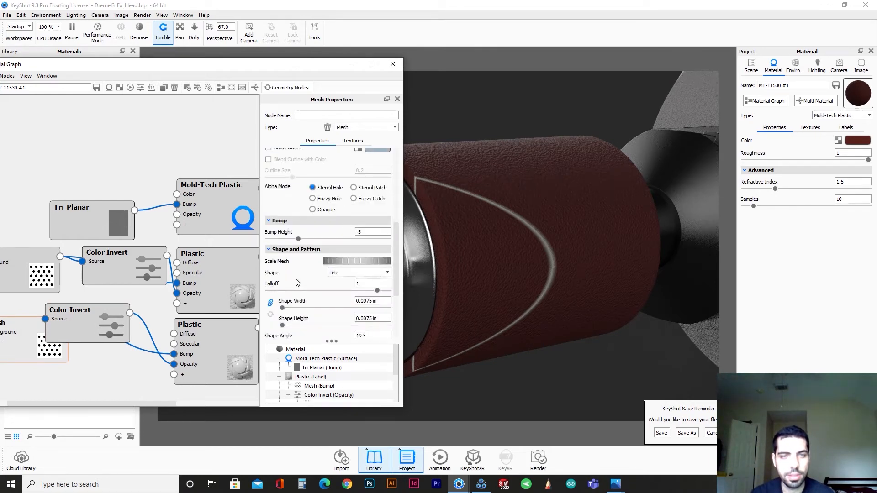
{"action": "scroll", "coordinate": [297, 283], "scroll_direction": "down", "scroll_amount": 1}
{"action": "double_click", "coordinate": [362, 257]}
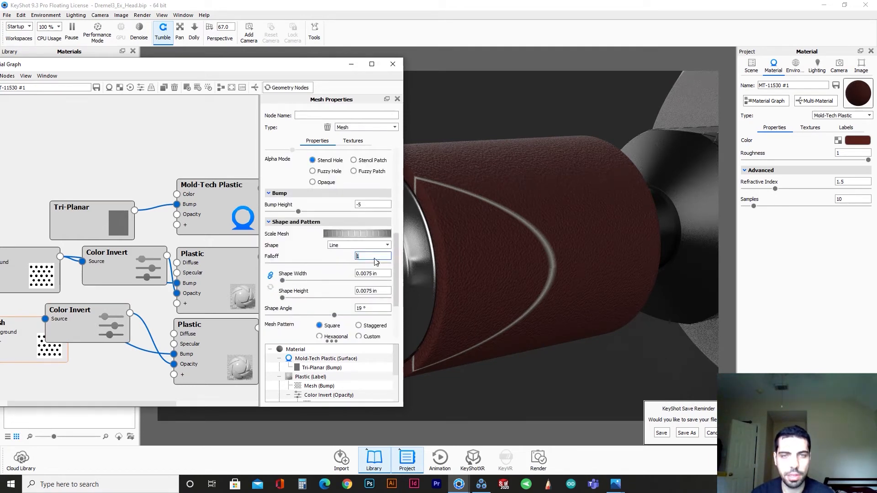
{"action": "left_click_drag", "start_coordinate": [376, 264], "coordinate": [298, 279]}
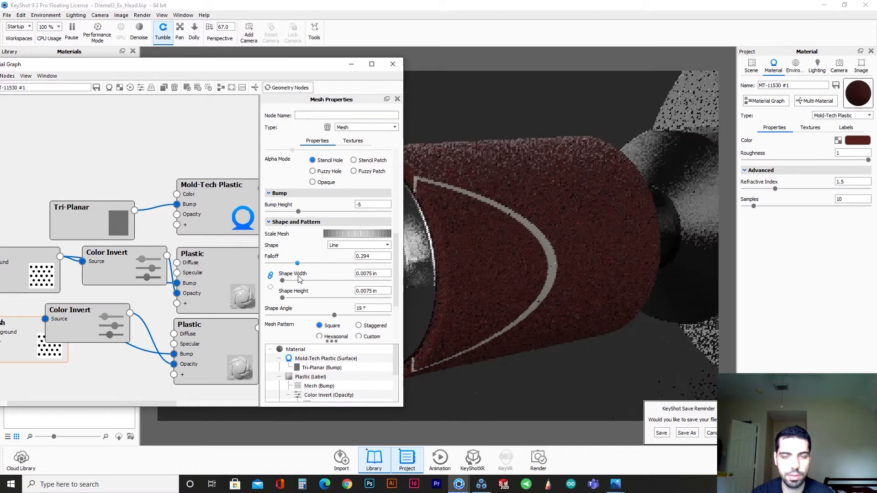
{"action": "double_click", "coordinate": [367, 256]}
{"action": "key", "text": "BackSpace"}
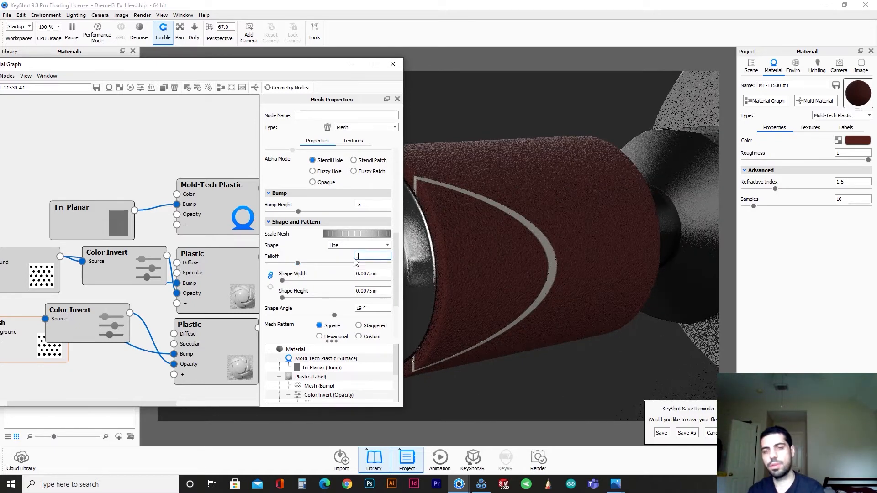
{"action": "type", "text": "0.375"}
{"action": "key", "text": "Return"}
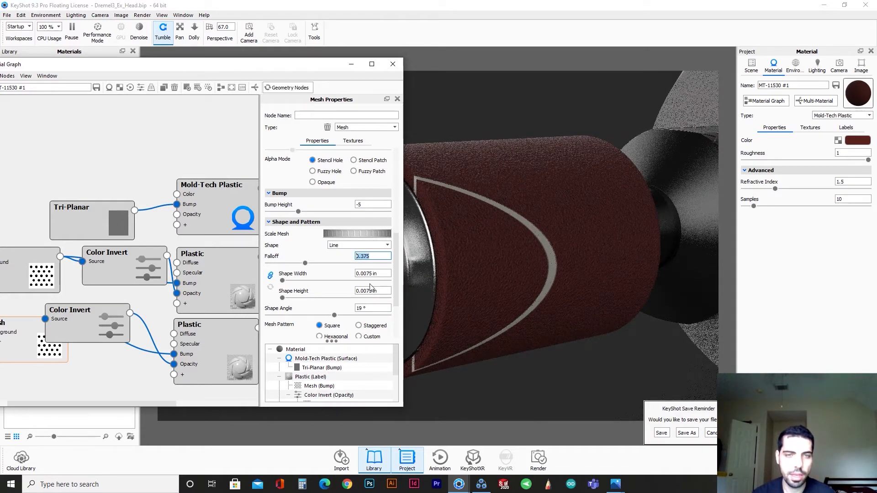
Set the line Mesh's linked Shape Width and Height to 0.005 in and its Falloff to 0.5.
{"action": "left_click_drag", "start_coordinate": [367, 274], "coordinate": [397, 276]}
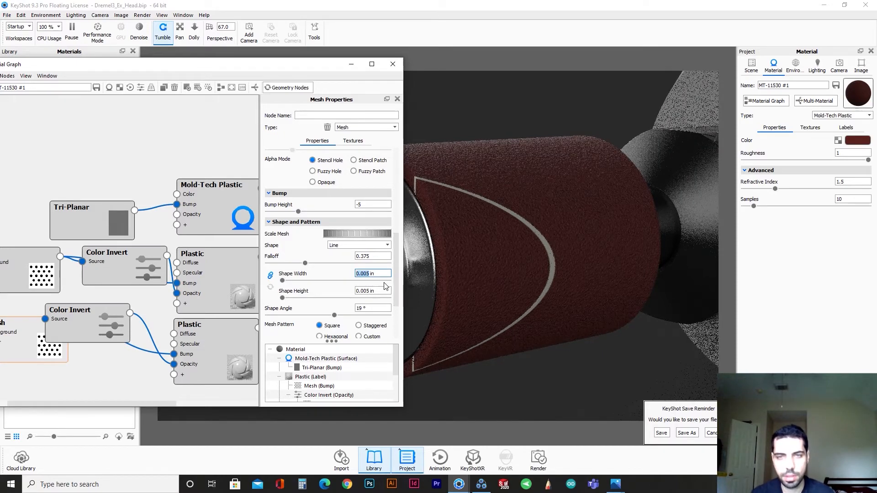
{"action": "left_click_drag", "start_coordinate": [362, 257], "coordinate": [380, 259]}
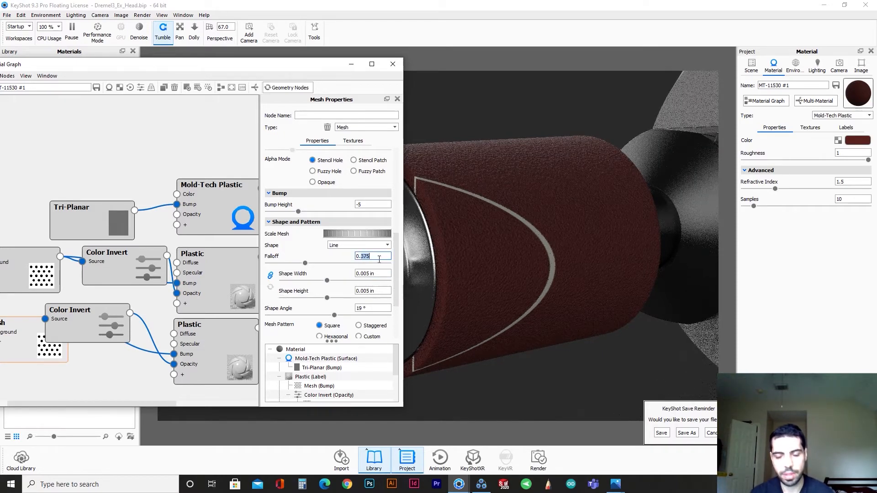
{"action": "type", "text": "0.5"}
{"action": "key", "text": "Return"}
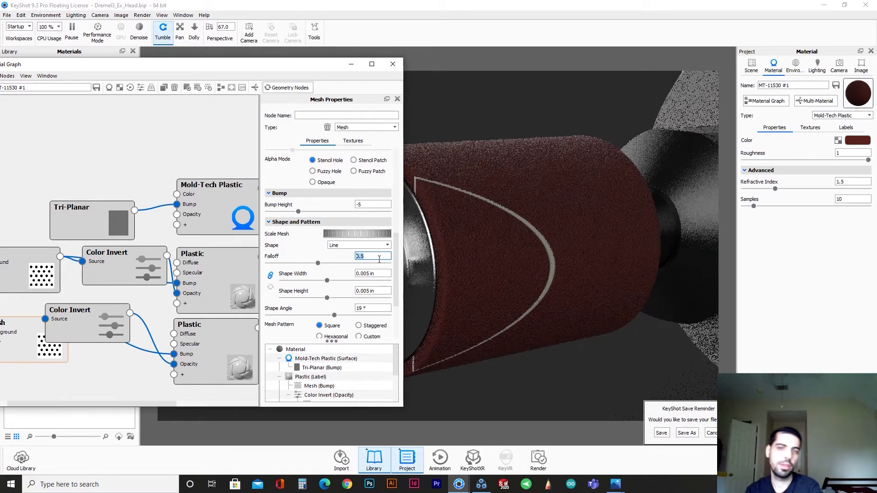
{"action": "scroll", "coordinate": [511, 262], "scroll_direction": "down", "scroll_amount": 4}
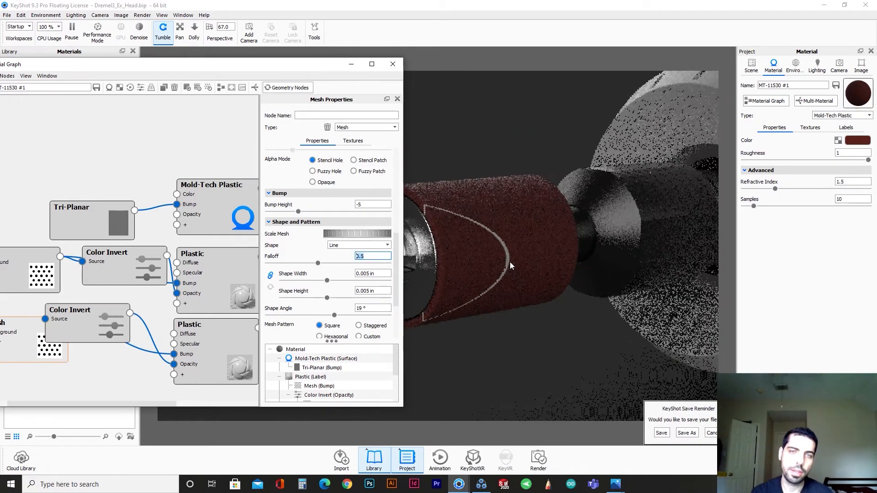
{"action": "mouse_move", "coordinate": [511, 261]}
{"action": "left_mouse_down"}
{"action": "mouse_move", "coordinate": [586, 260]}
{"action": "mouse_move", "coordinate": [513, 263]}
{"action": "left_mouse_up"}
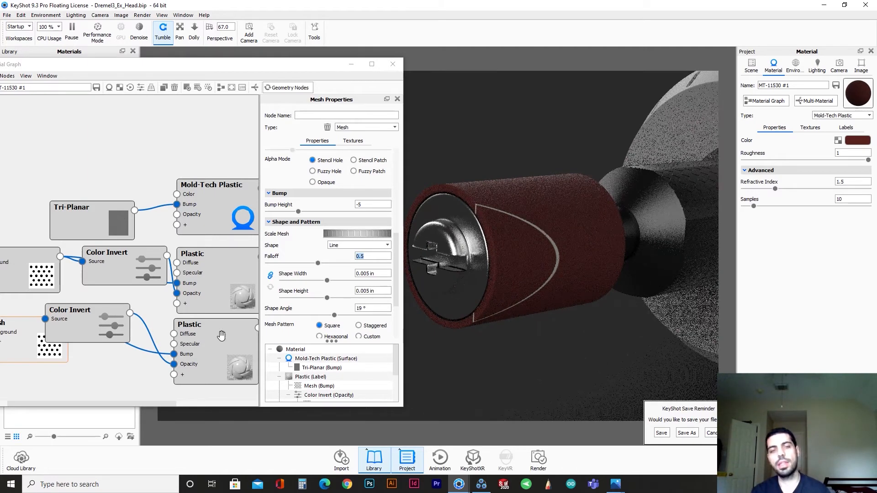
Automatically arrange the material graph's nodes and bring the whole network into view.
{"action": "left_click", "coordinate": [221, 88]}
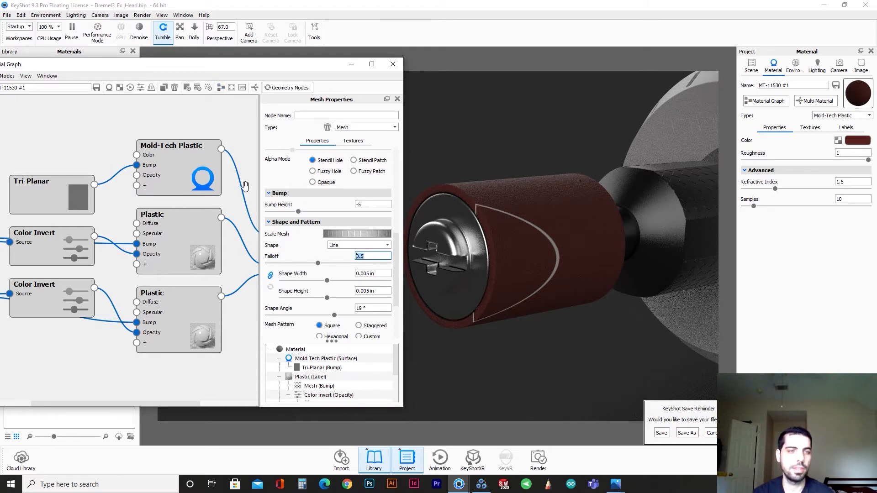
{"action": "scroll", "coordinate": [202, 368], "scroll_direction": "down", "scroll_amount": 1}
{"action": "scroll", "coordinate": [203, 367], "scroll_direction": "down", "scroll_amount": 1}
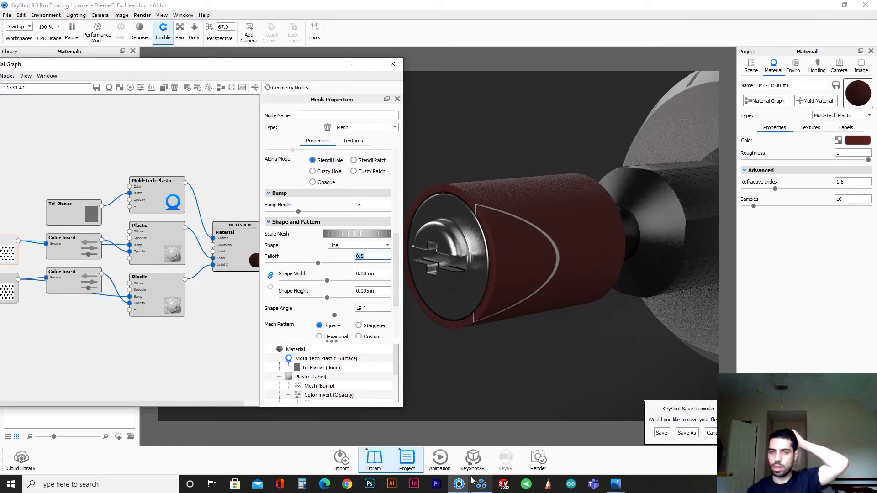
Examine the Rotary-Drum-Sander reference photo for the sandpaper's grain, colour and frayed edge around the drum.
{"action": "mouse_move", "coordinate": [615, 484]}
{"action": "left_click", "coordinate": [571, 425]}
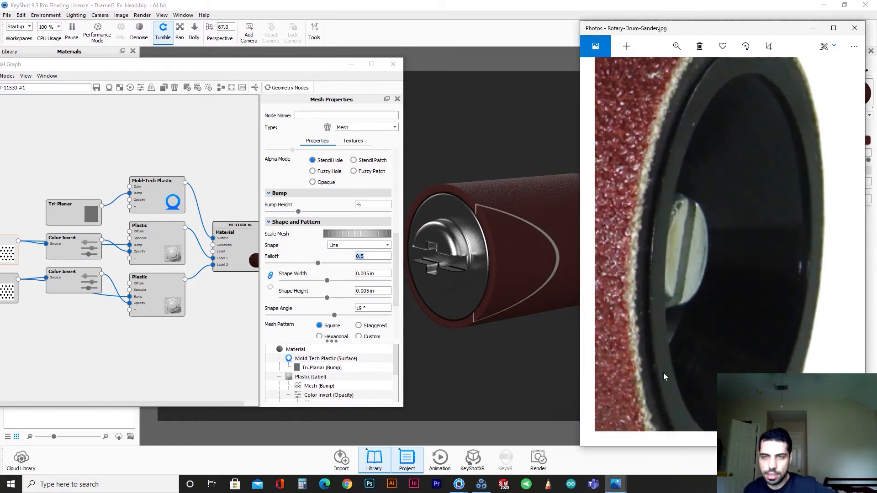
{"action": "left_click_drag", "start_coordinate": [664, 246], "coordinate": [766, 306]}
{"action": "left_click_drag", "start_coordinate": [667, 221], "coordinate": [732, 283]}
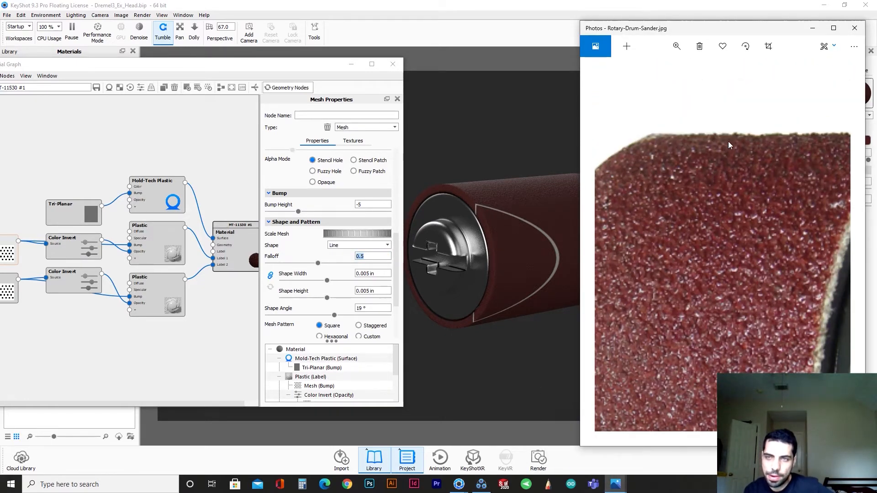
{"action": "left_click_drag", "start_coordinate": [754, 218], "coordinate": [639, 187]}
{"action": "left_click_drag", "start_coordinate": [726, 176], "coordinate": [801, 164]}
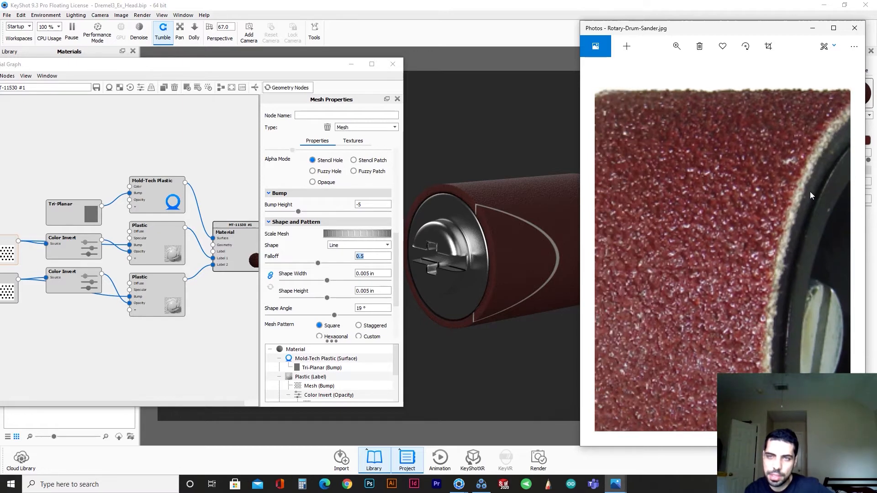
{"action": "left_click_drag", "start_coordinate": [658, 274], "coordinate": [829, 204]}
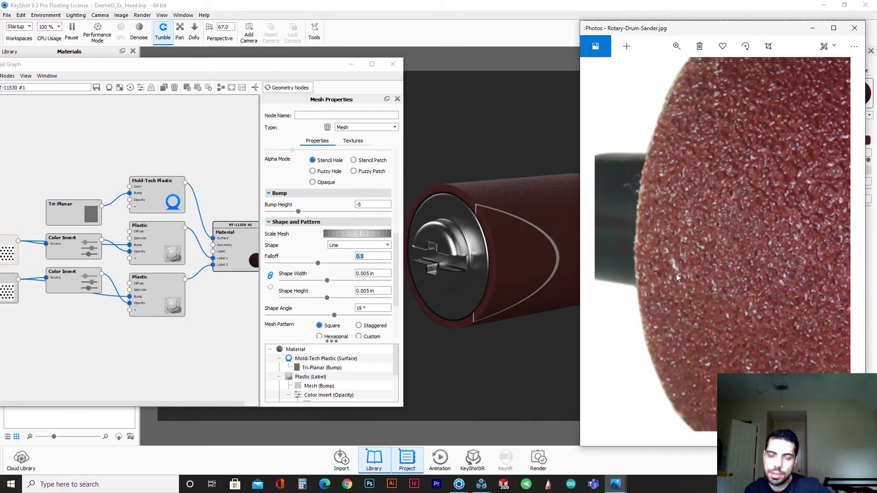
{"action": "left_click_drag", "start_coordinate": [676, 275], "coordinate": [711, 311]}
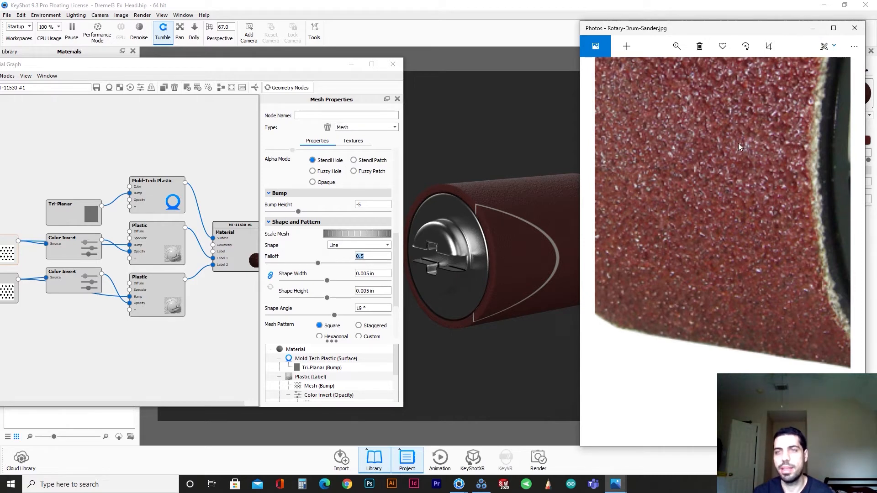
{"action": "left_click", "coordinate": [813, 31]}
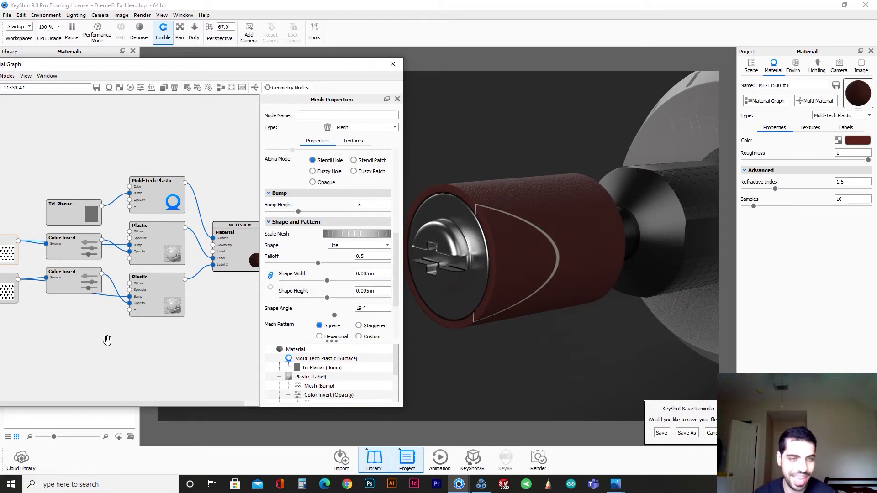
Add a Fuzz geometry node below the Plastic nodes and connect it to the Material node's Geometry input.
{"action": "right_click", "coordinate": [107, 341]}
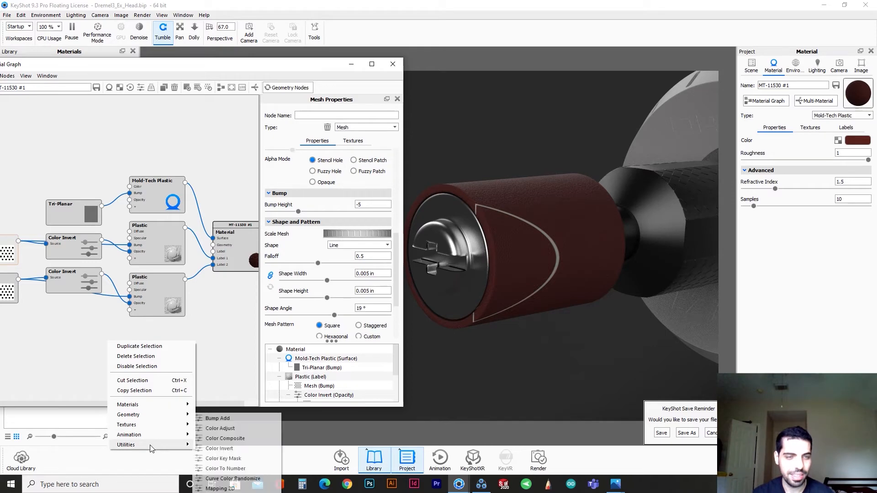
{"action": "mouse_move", "coordinate": [155, 425]}
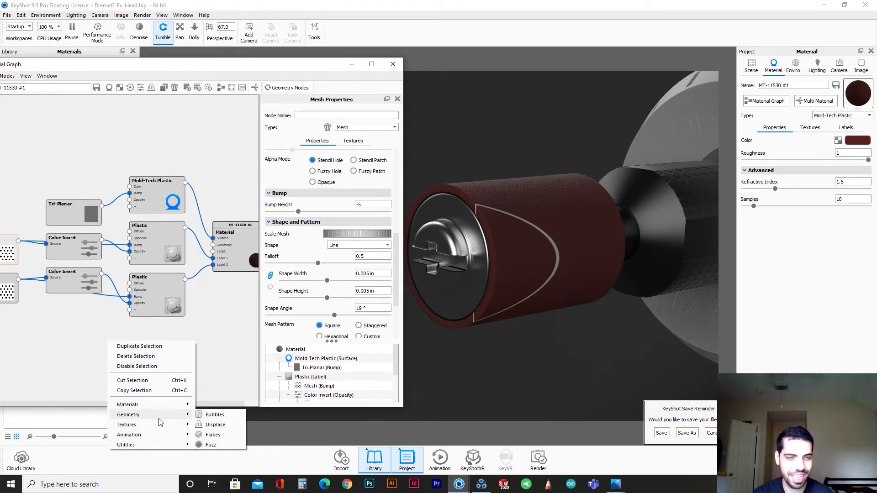
{"action": "left_click", "coordinate": [210, 445]}
{"action": "left_click_drag", "start_coordinate": [144, 370], "coordinate": [136, 360]}
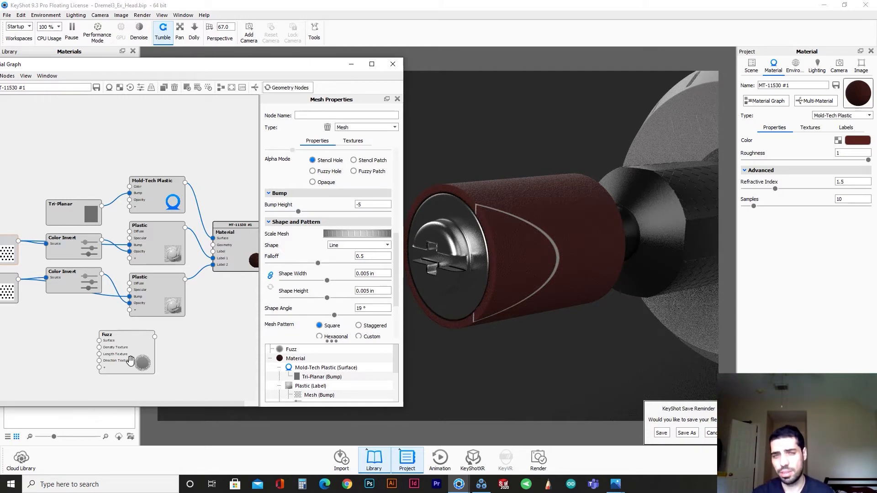
{"action": "left_click_drag", "start_coordinate": [174, 360], "coordinate": [155, 355]}
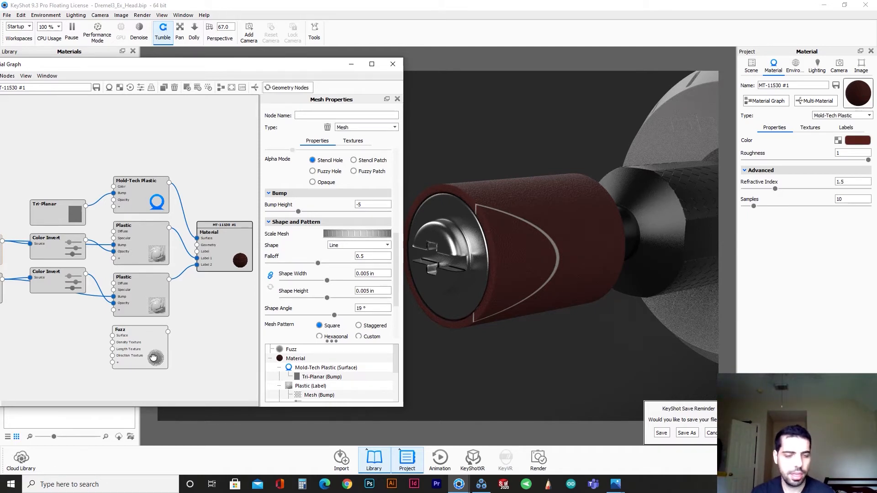
{"action": "left_click", "coordinate": [152, 350]}
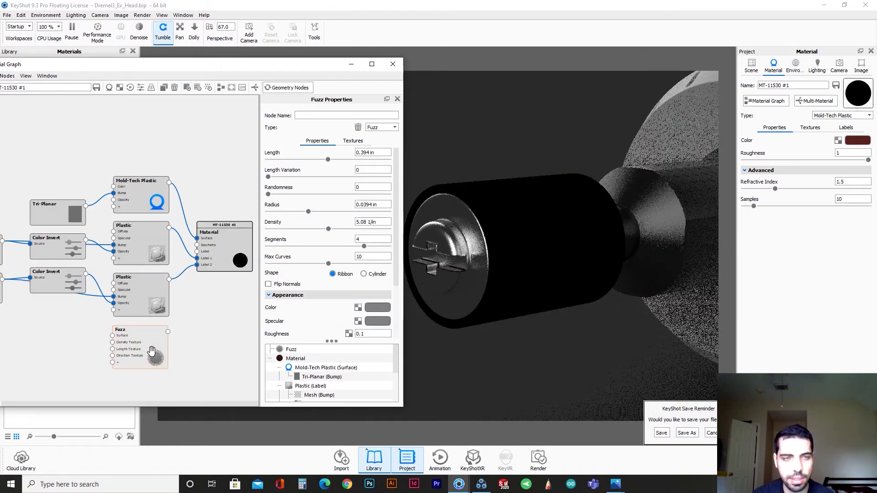
{"action": "left_click_drag", "start_coordinate": [168, 332], "coordinate": [199, 249]}
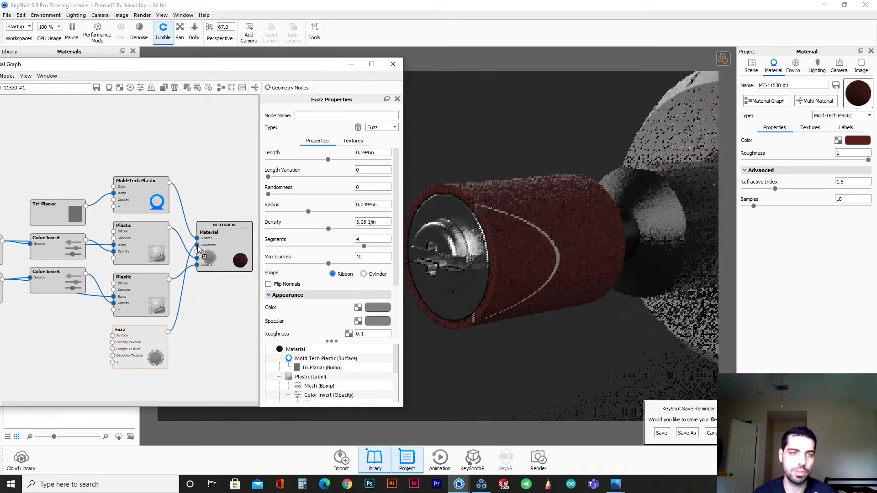
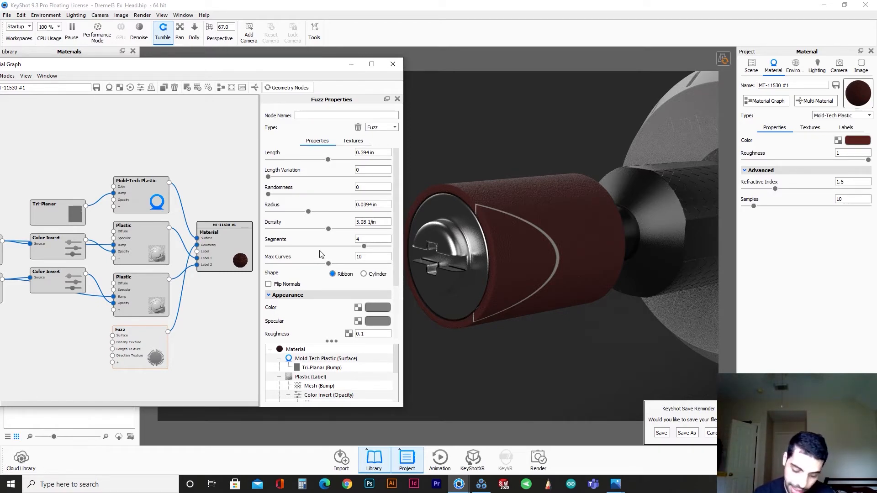
Set the Fuzz node's Length to 0.003 in and its Randomness to 5.
{"action": "left_click_drag", "start_coordinate": [361, 153], "coordinate": [387, 156]}
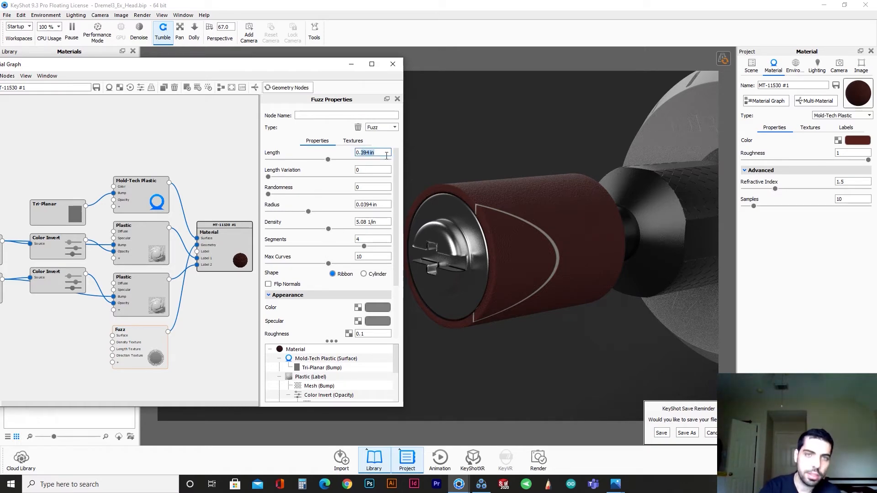
{"action": "type", "text": "003"}
{"action": "key", "text": "Return"}
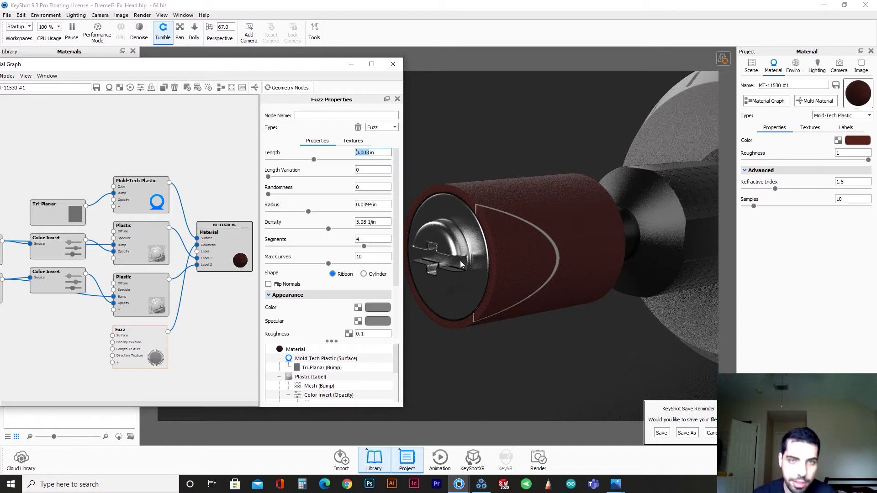
{"action": "left_click", "coordinate": [370, 188]}
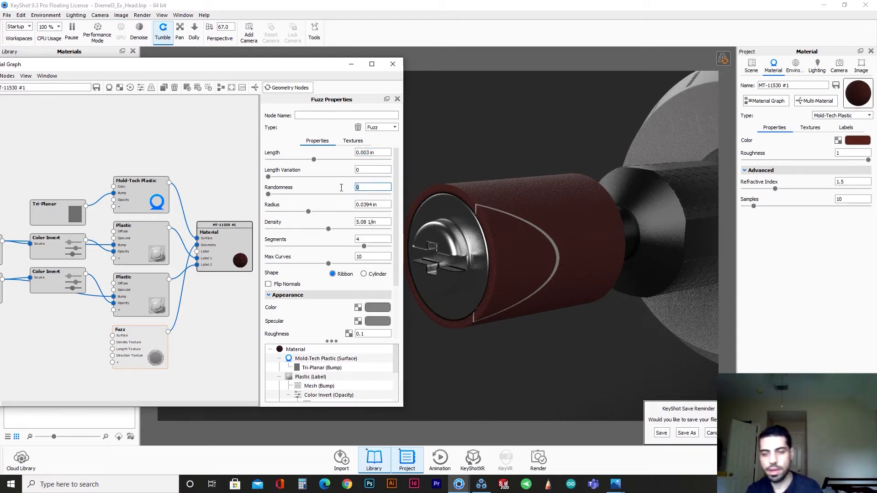
{"action": "type", "text": "5"}
{"action": "key", "text": "Return"}
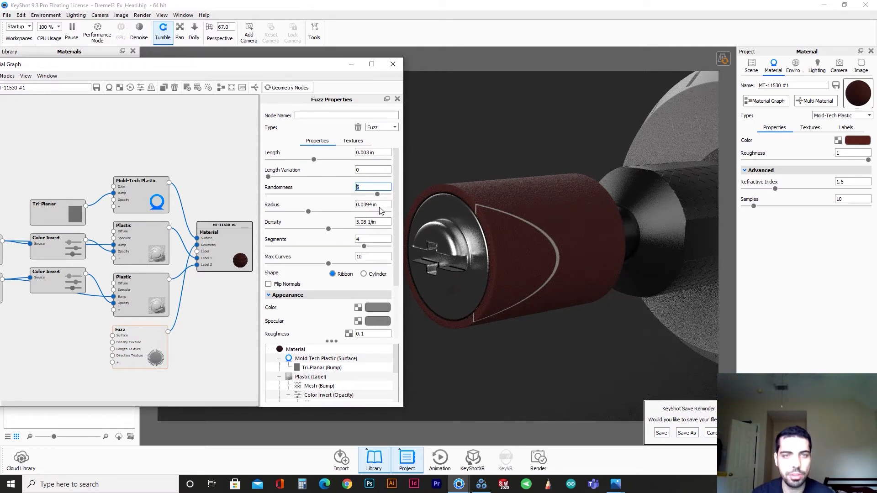
Set the Fuzz node's Radius to 0.0005 in, Density to 150 1/in and Segments to 5.
{"action": "key", "text": "Tab"}
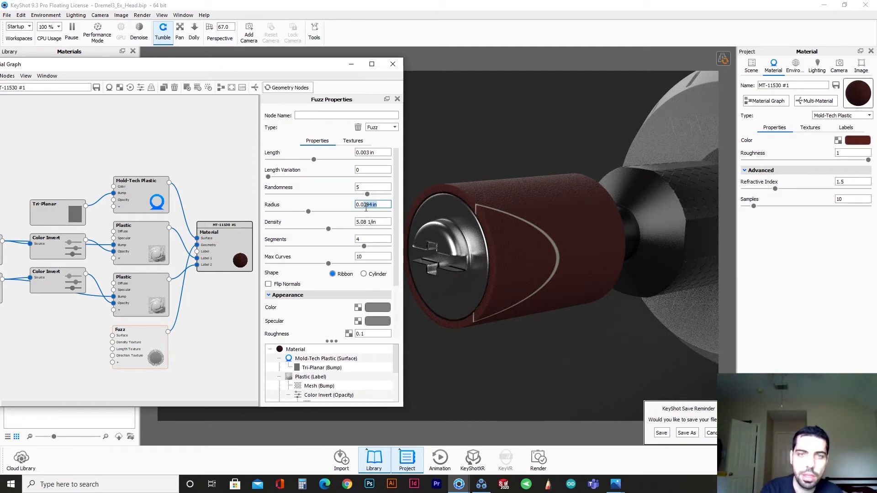
{"action": "type", "text": "65"}
{"action": "key", "text": "Return"}
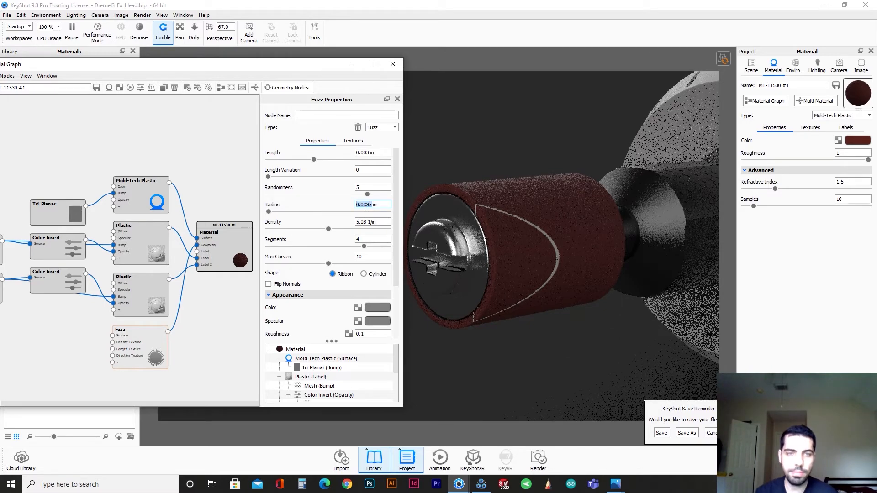
{"action": "key", "text": "Tab"}
{"action": "left_click_drag", "start_coordinate": [346, 227], "coordinate": [349, 219]}
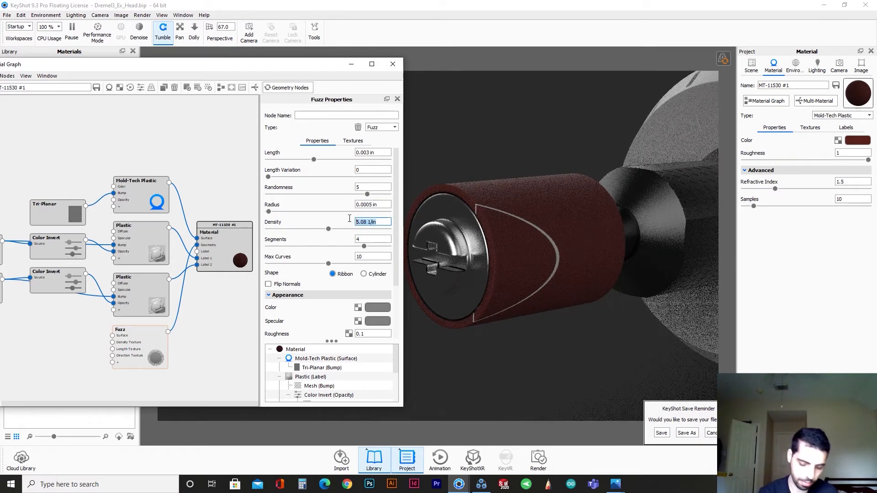
{"action": "type", "text": "150"}
{"action": "key", "text": "Return"}
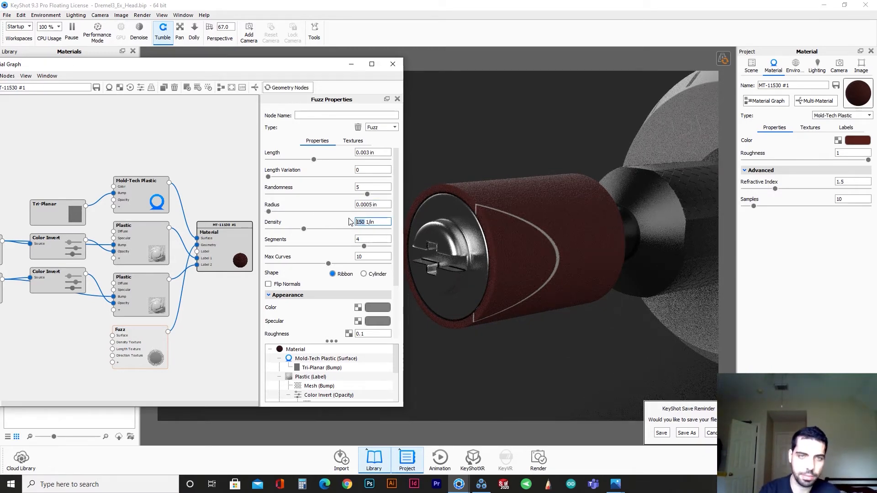
{"action": "left_click_drag", "start_coordinate": [361, 240], "coordinate": [343, 241]}
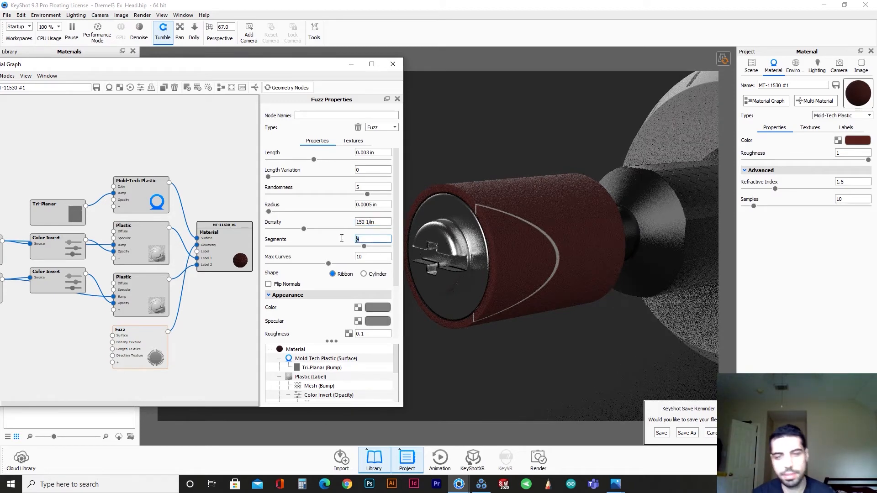
{"action": "type", "text": "5"}
{"action": "key", "text": "Return"}
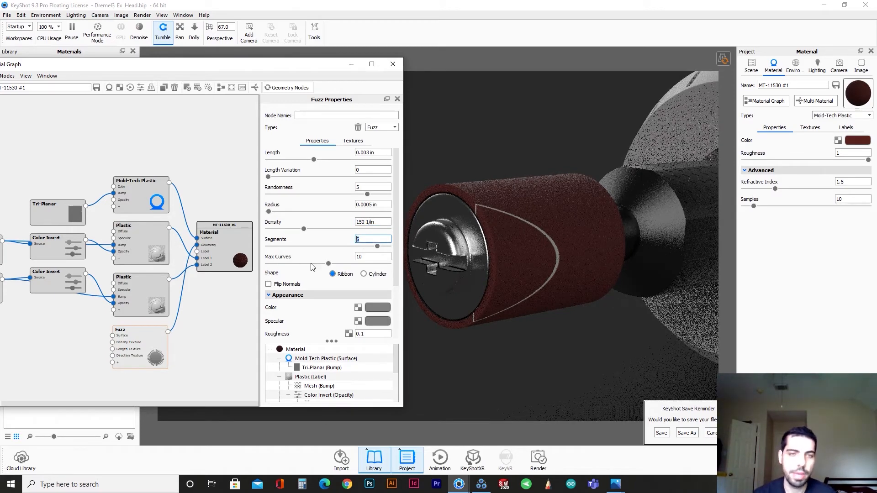
Sample the sleeve's dark red from the render as the Fuzz Color, with 0% cyan, 52% magenta, 55% yellow and 78% black.
{"action": "scroll", "coordinate": [300, 292], "scroll_direction": "down", "scroll_amount": 2}
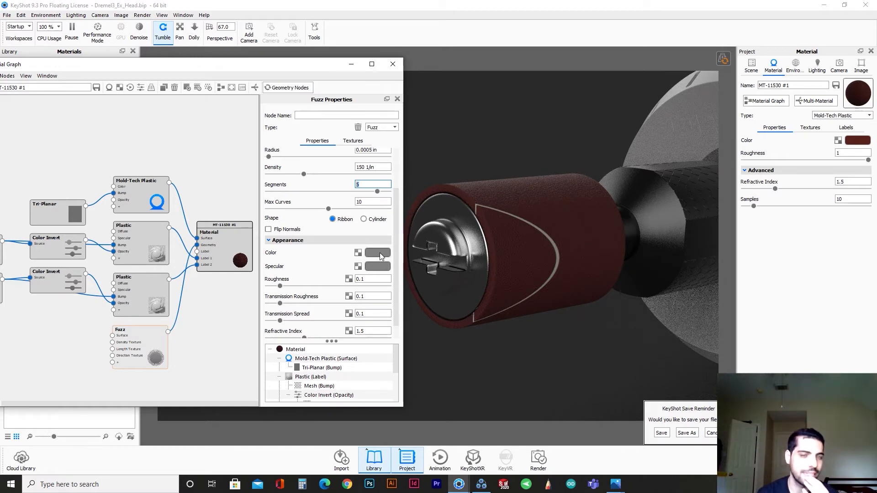
{"action": "left_click", "coordinate": [379, 253]}
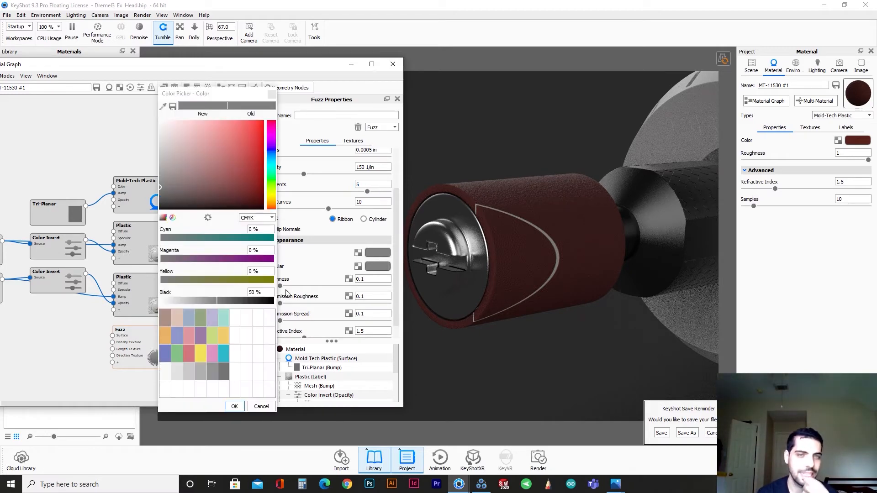
{"action": "left_click", "coordinate": [163, 107]}
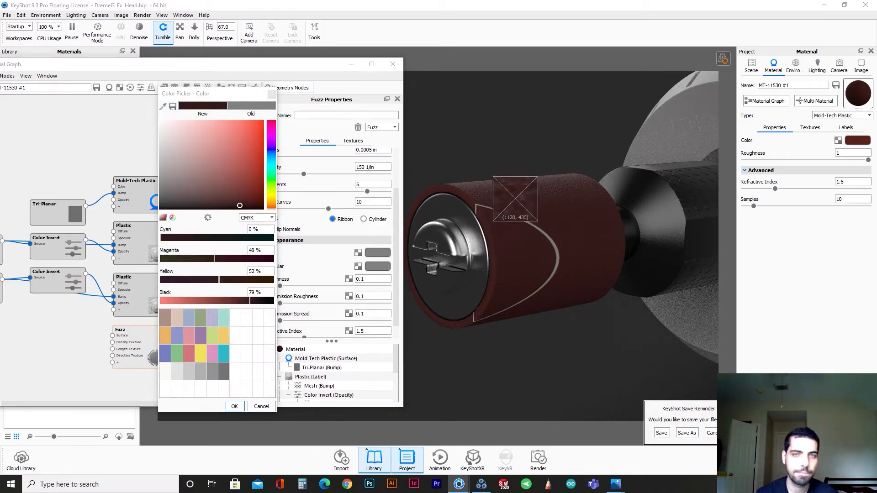
{"action": "left_click", "coordinate": [515, 197]}
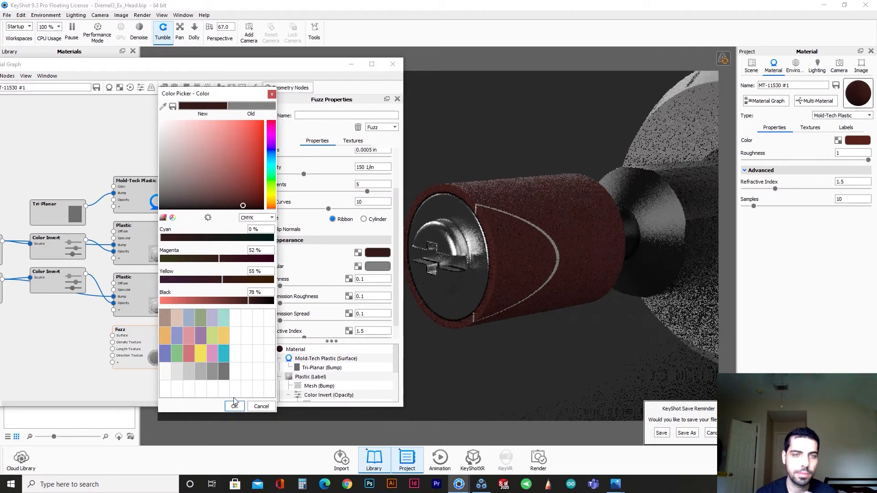
{"action": "left_click", "coordinate": [234, 406]}
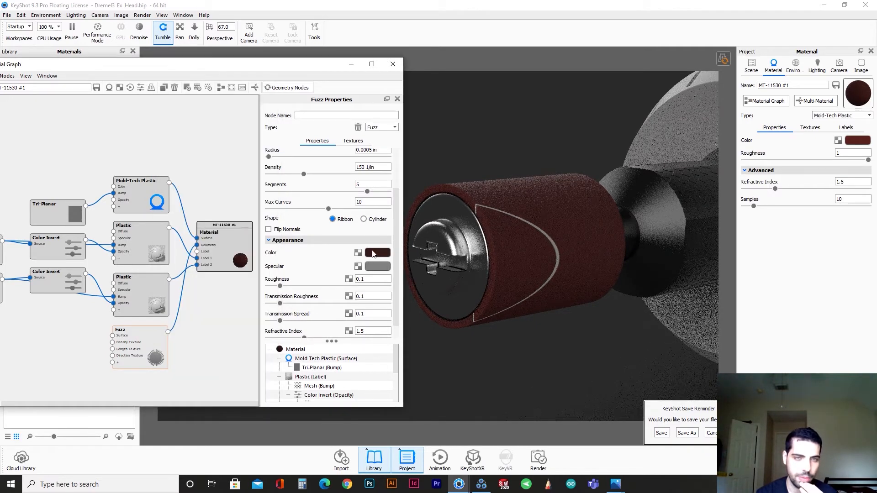
Set the Fuzz node's Roughness and Transmission Roughness both to 1.
{"action": "scroll", "coordinate": [300, 255], "scroll_direction": "down", "scroll_amount": 1}
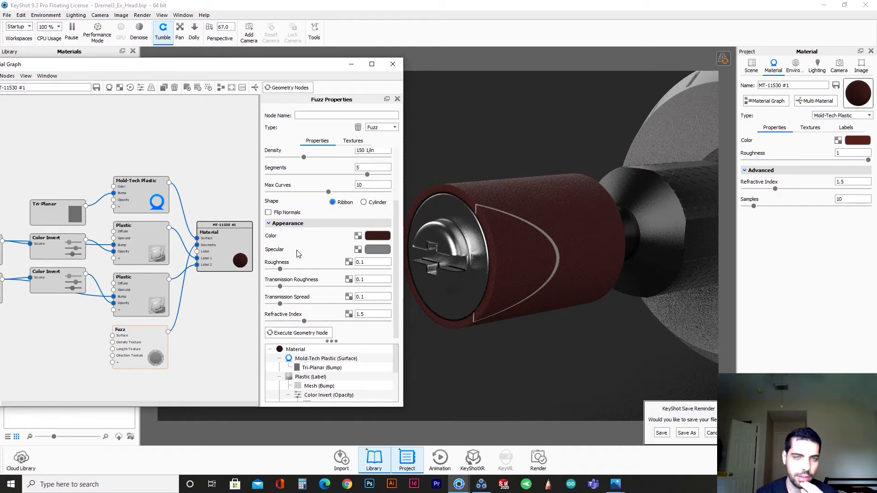
{"action": "left_click_drag", "start_coordinate": [368, 263], "coordinate": [340, 261]}
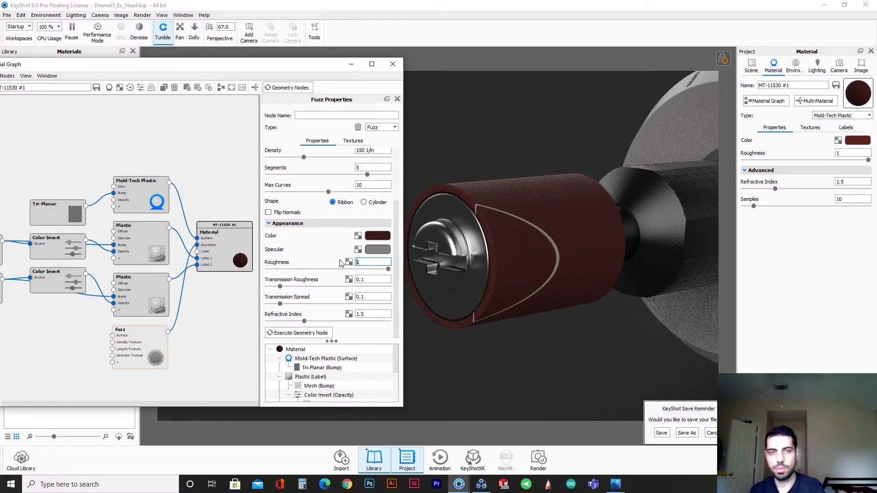
{"action": "type", "text": "1"}
{"action": "key", "text": "Tab"}
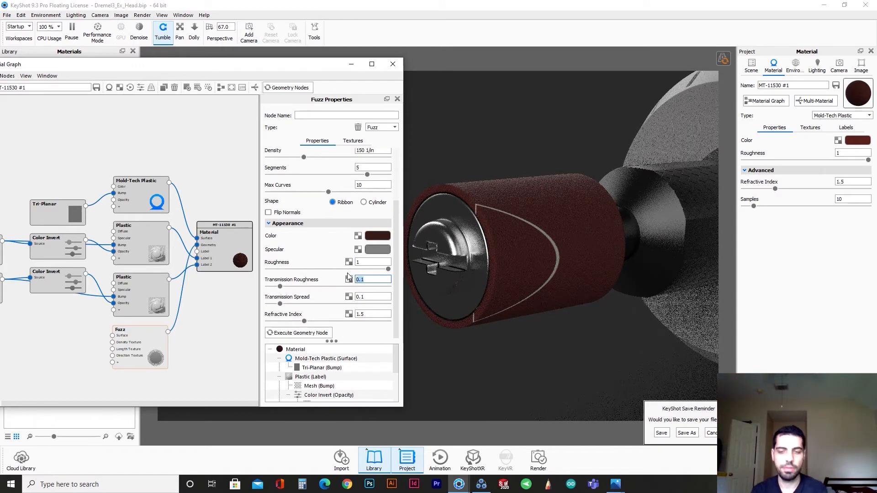
{"action": "type", "text": "1"}
{"action": "key", "text": "Return"}
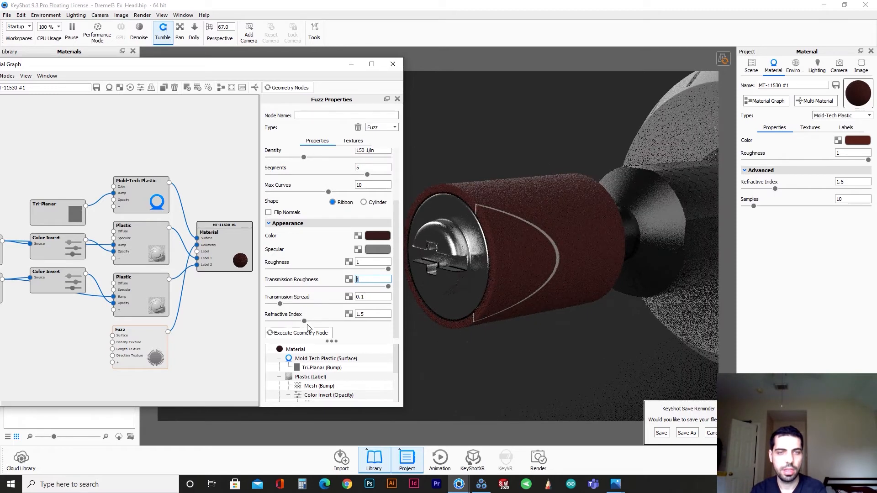
{"action": "left_click_drag", "start_coordinate": [396, 326], "coordinate": [395, 275]}
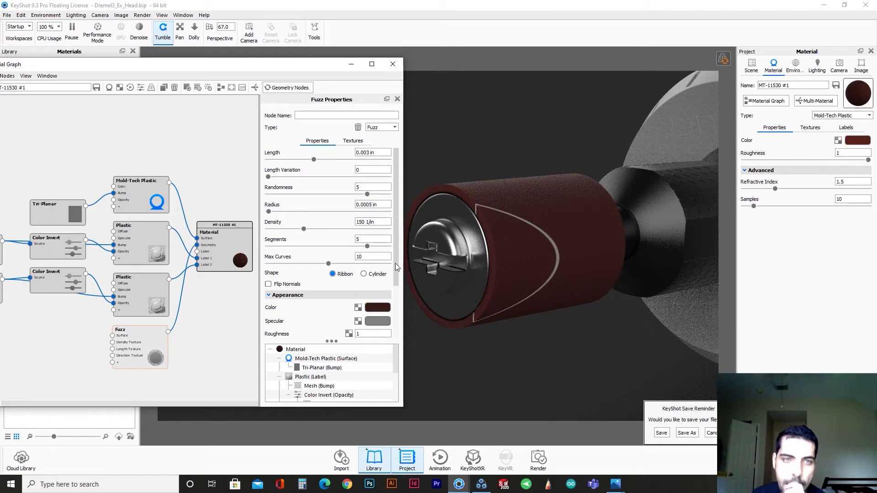
{"action": "left_click_drag", "start_coordinate": [394, 268], "coordinate": [381, 335]}
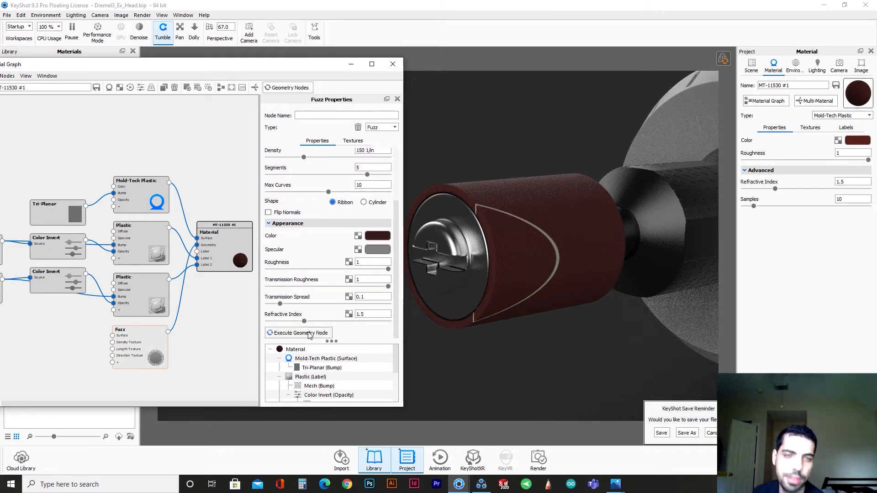
{"action": "scroll", "coordinate": [310, 336], "scroll_direction": "up", "scroll_amount": 3}
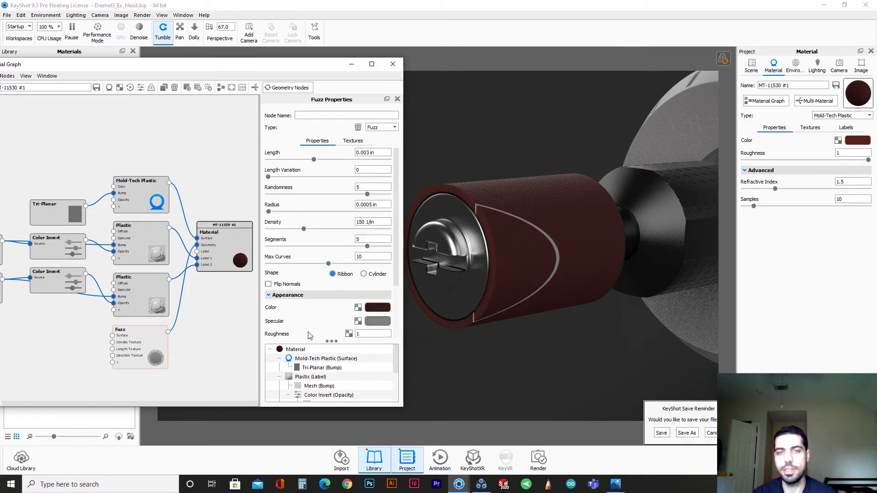
Execute the Fuzz geometry node and inspect the generated grit on the sleeve up close from several angles.
{"action": "scroll", "coordinate": [338, 277], "scroll_direction": "down", "scroll_amount": 3}
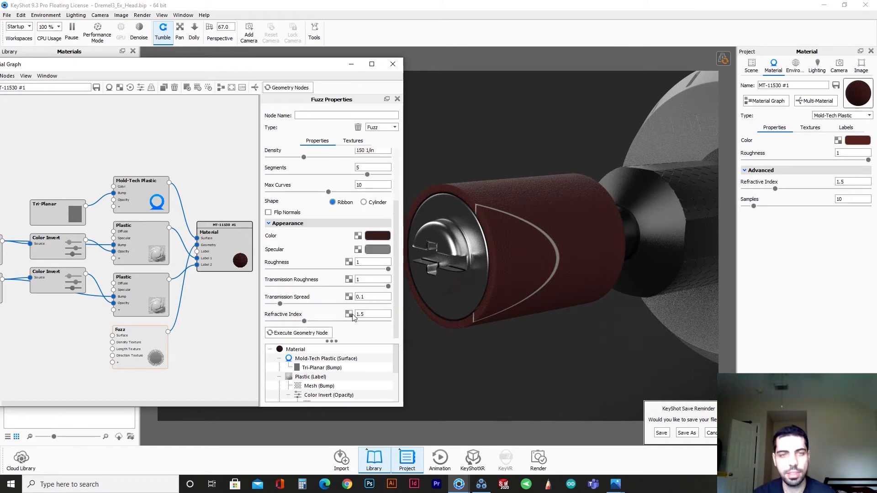
{"action": "left_click", "coordinate": [323, 334]}
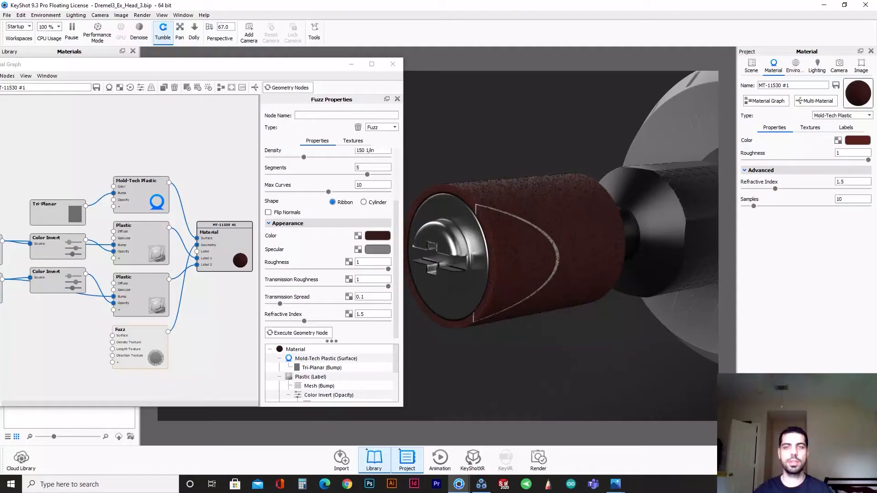
{"action": "left_click_drag", "start_coordinate": [603, 254], "coordinate": [640, 262]}
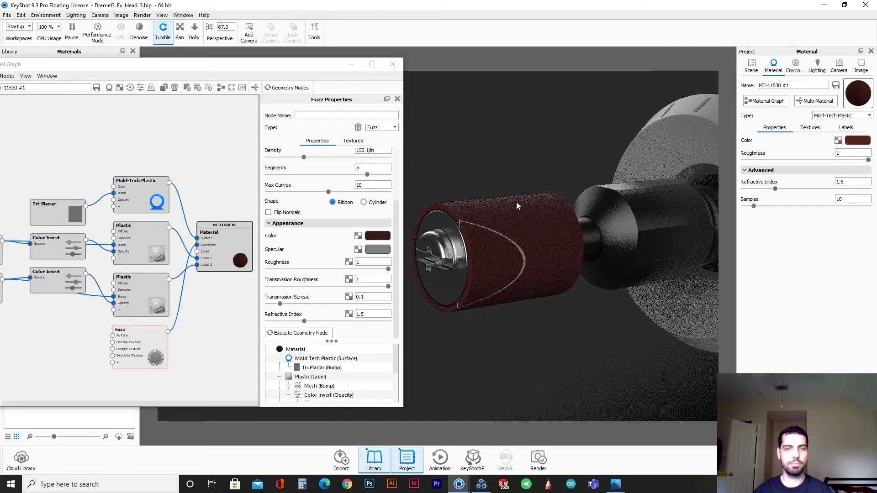
{"action": "scroll", "coordinate": [516, 202], "scroll_direction": "up", "scroll_amount": 10}
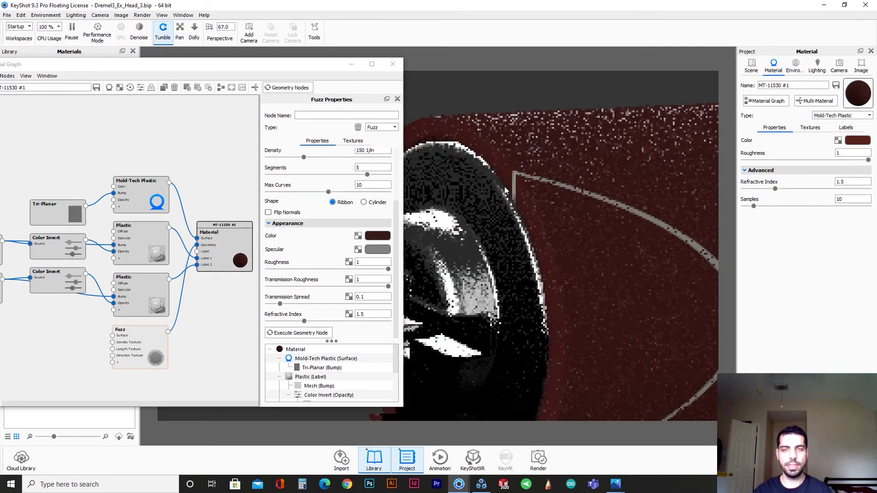
{"action": "scroll", "coordinate": [498, 183], "scroll_direction": "up", "scroll_amount": 5}
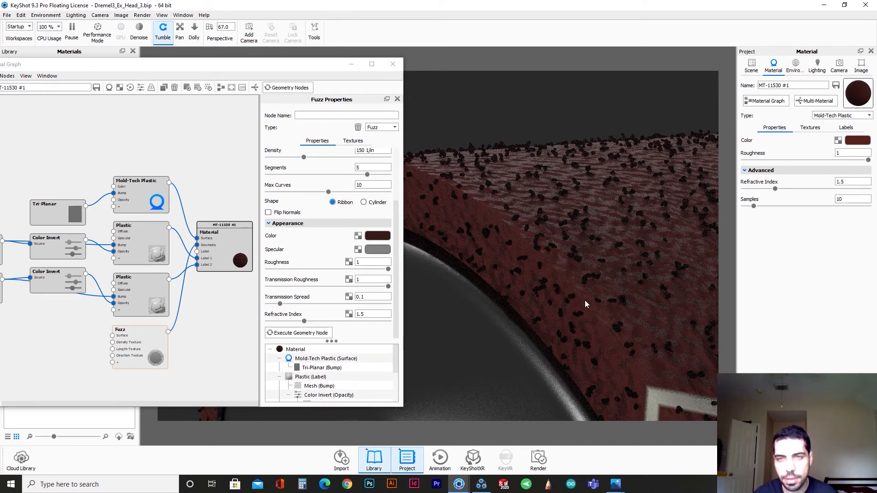
{"action": "scroll", "coordinate": [585, 300], "scroll_direction": "down", "scroll_amount": 5}
{"action": "left_click_drag", "start_coordinate": [585, 300], "coordinate": [594, 283]}
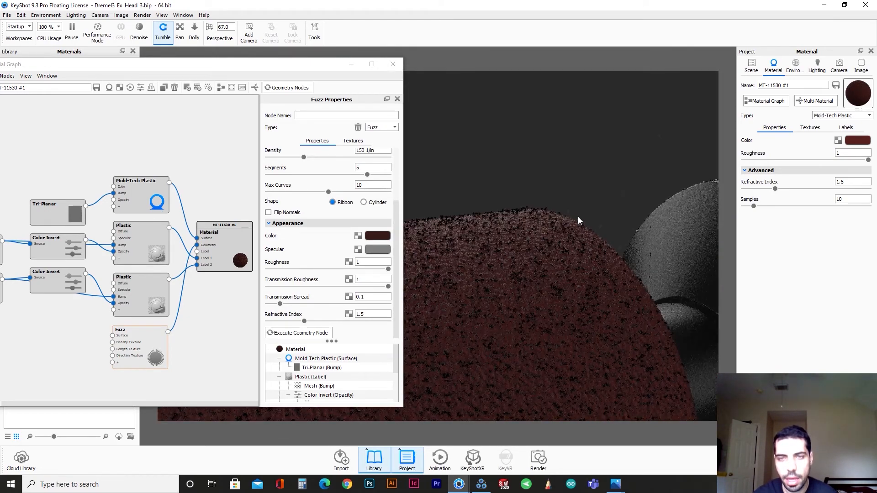
{"action": "scroll", "coordinate": [577, 216], "scroll_direction": "up", "scroll_amount": 3}
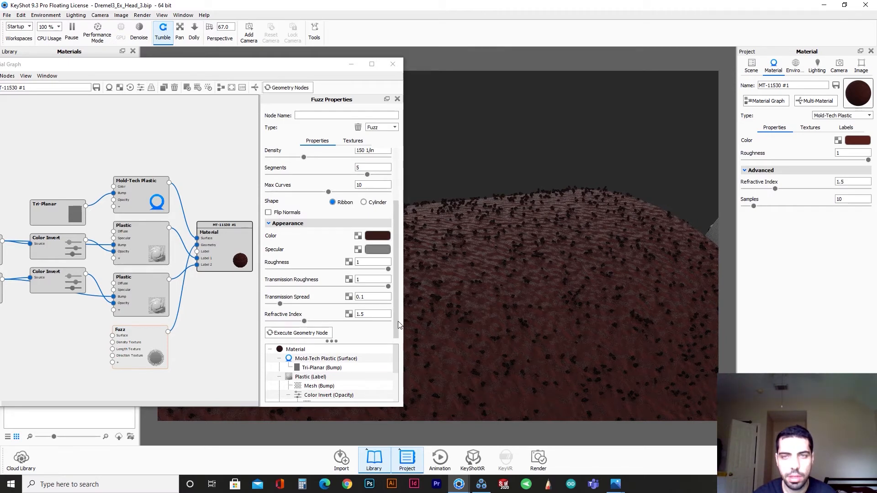
Switch to Photos and examine the grit color and texture in Rotary-Drum-Sander.jpg, enlarged.
{"action": "mouse_move", "coordinate": [616, 484]}
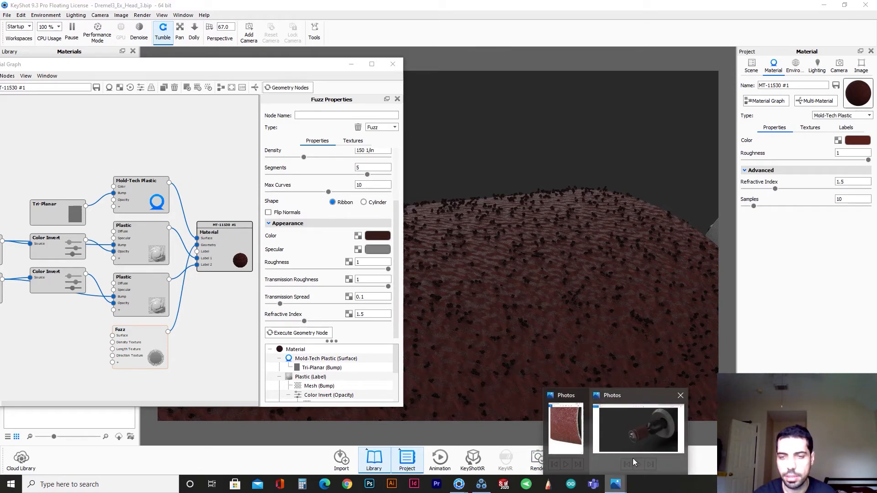
{"action": "left_click", "coordinate": [565, 429]}
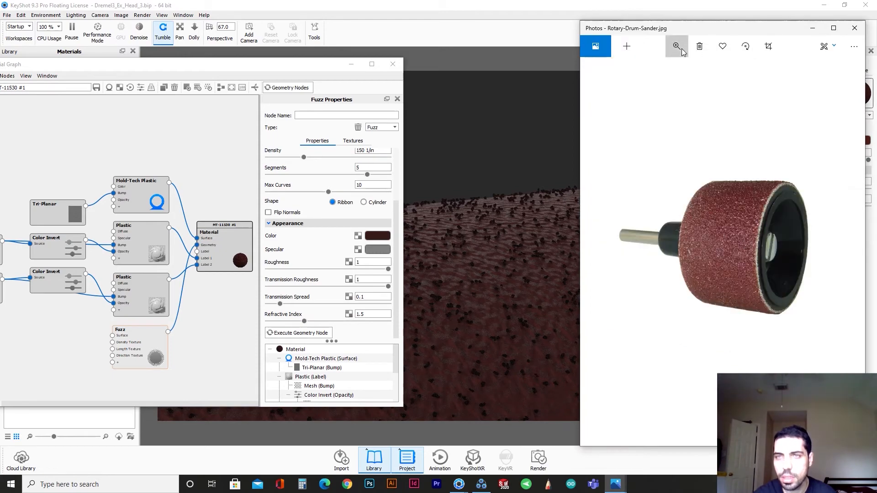
{"action": "left_click", "coordinate": [677, 46]}
{"action": "left_click_drag", "start_coordinate": [636, 72], "coordinate": [660, 70]}
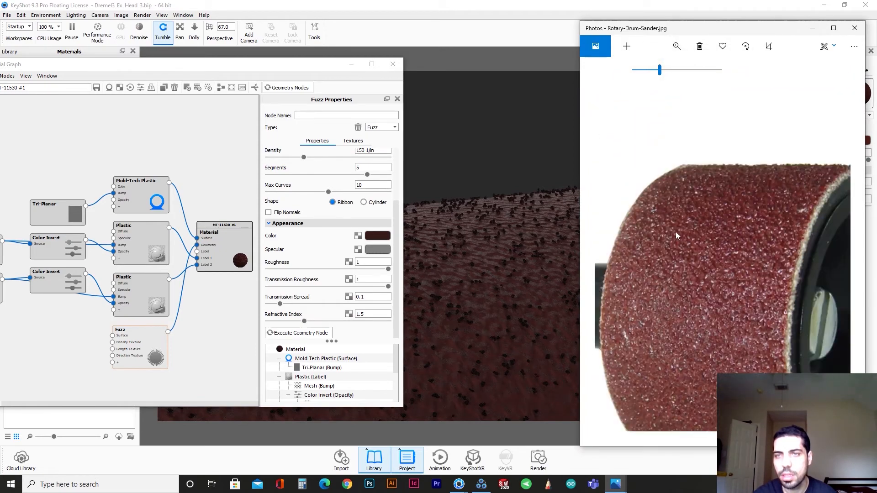
{"action": "left_click", "coordinate": [813, 29]}
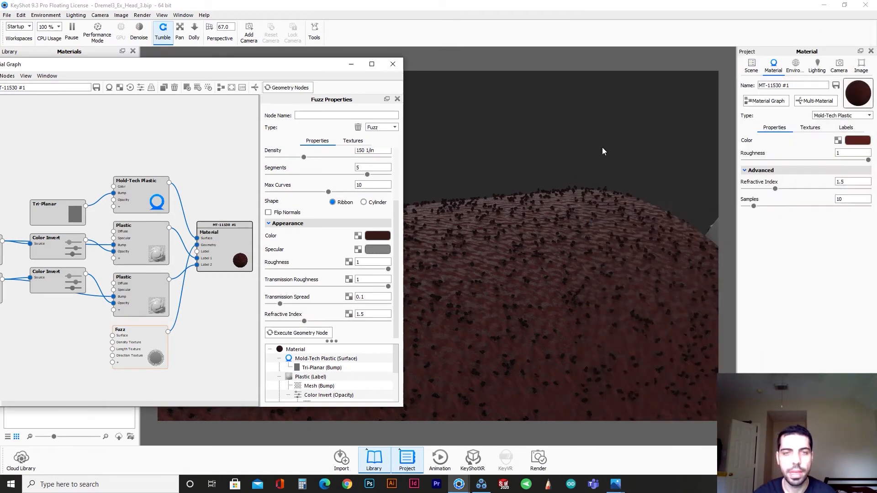
Lighten the Fuzz Color to 0% cyan, 38% magenta, 40% yellow and 52% black, and close the Material Graph.
{"action": "left_click", "coordinate": [375, 236]}
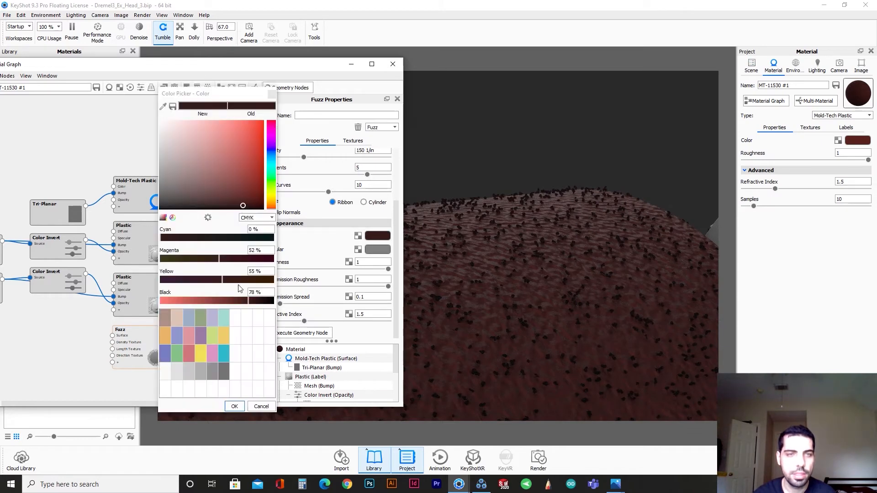
{"action": "left_click", "coordinate": [230, 191]}
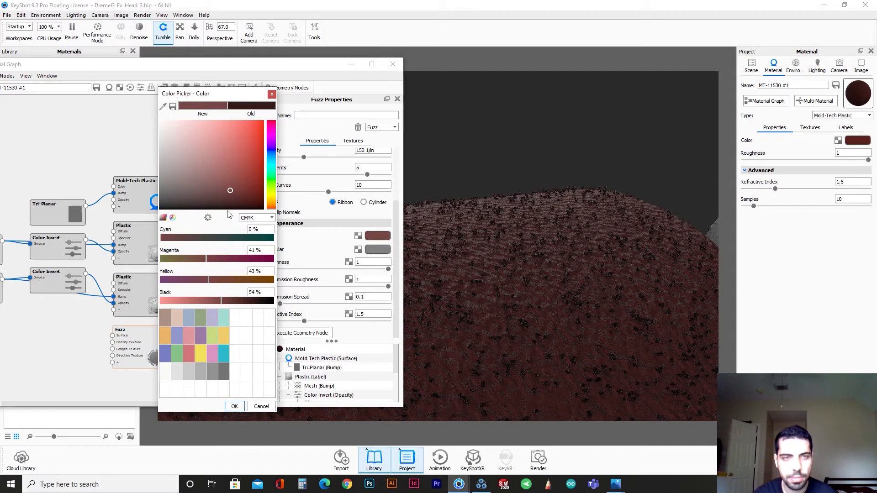
{"action": "left_click", "coordinate": [226, 189]}
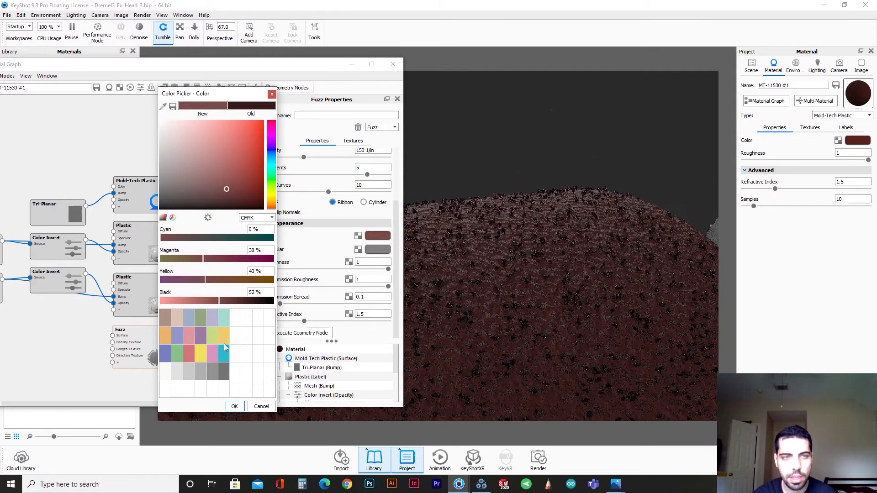
{"action": "left_click", "coordinate": [234, 407]}
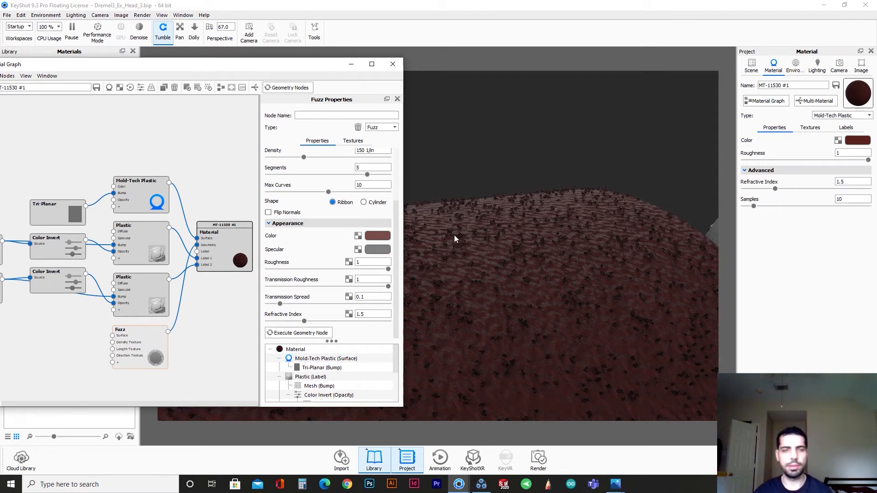
{"action": "scroll", "coordinate": [531, 275], "scroll_direction": "down", "scroll_amount": 3}
{"action": "left_click_drag", "start_coordinate": [531, 282], "coordinate": [591, 264]}
{"action": "scroll", "coordinate": [591, 264], "scroll_direction": "down", "scroll_amount": 3}
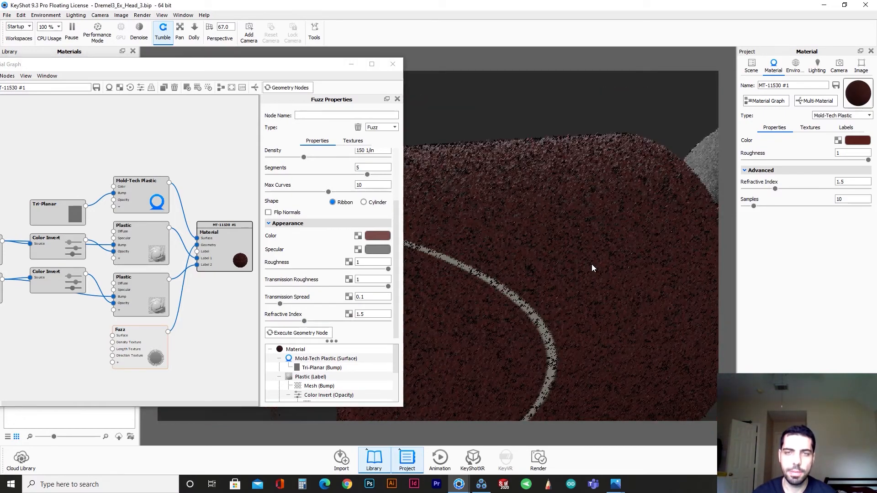
{"action": "scroll", "coordinate": [592, 264], "scroll_direction": "down", "scroll_amount": 4}
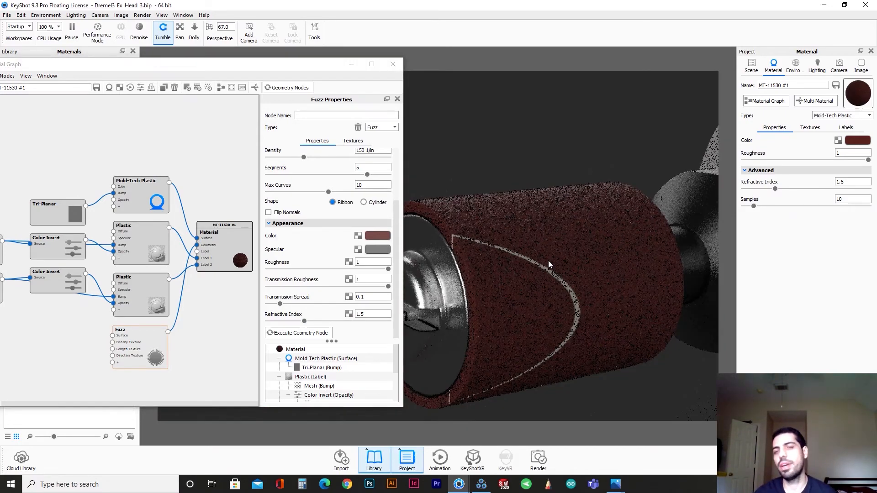
{"action": "left_click_drag", "start_coordinate": [547, 261], "coordinate": [474, 251]}
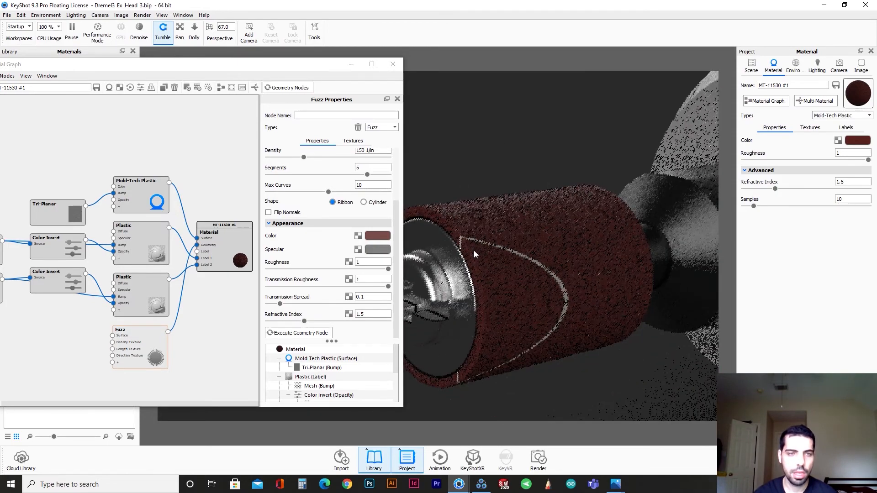
{"action": "left_click", "coordinate": [392, 64]}
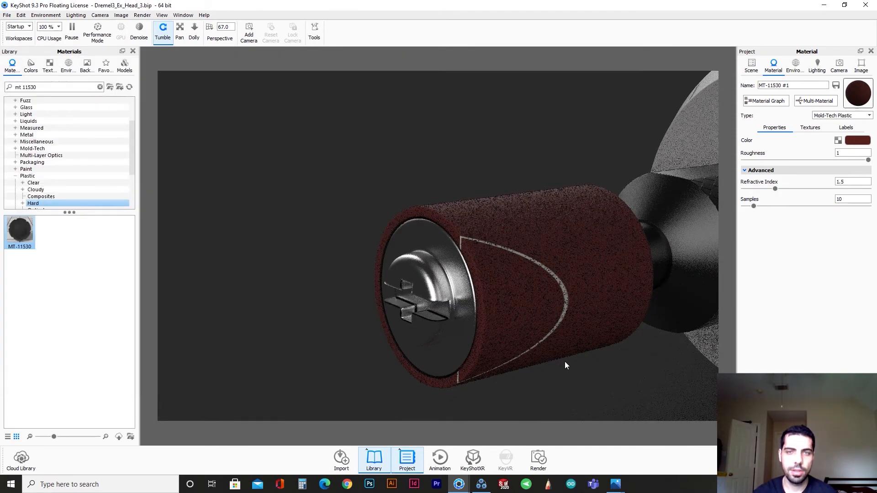
Switch to Photos and compare the sleeve's end rim with the enlarged rim in the Rotary-Drum-Sander.jpg reference.
{"action": "left_click_drag", "start_coordinate": [566, 362], "coordinate": [515, 211]}
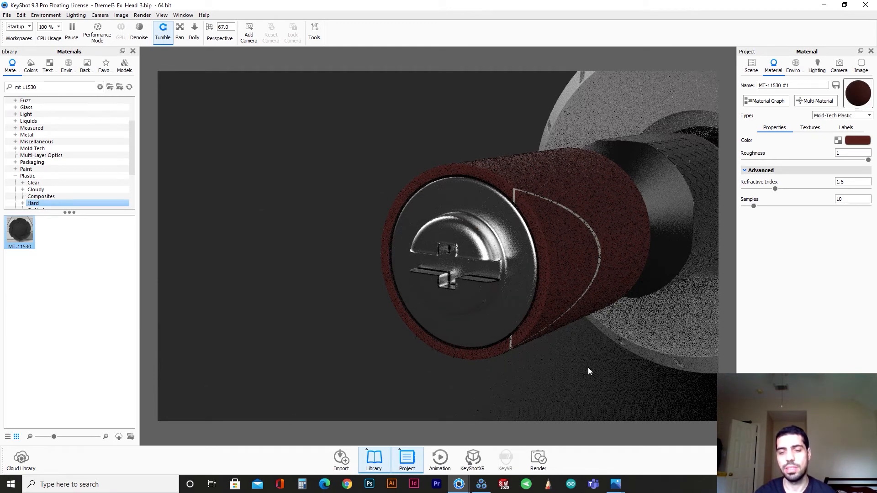
{"action": "mouse_move", "coordinate": [615, 484]}
{"action": "left_click", "coordinate": [559, 434]}
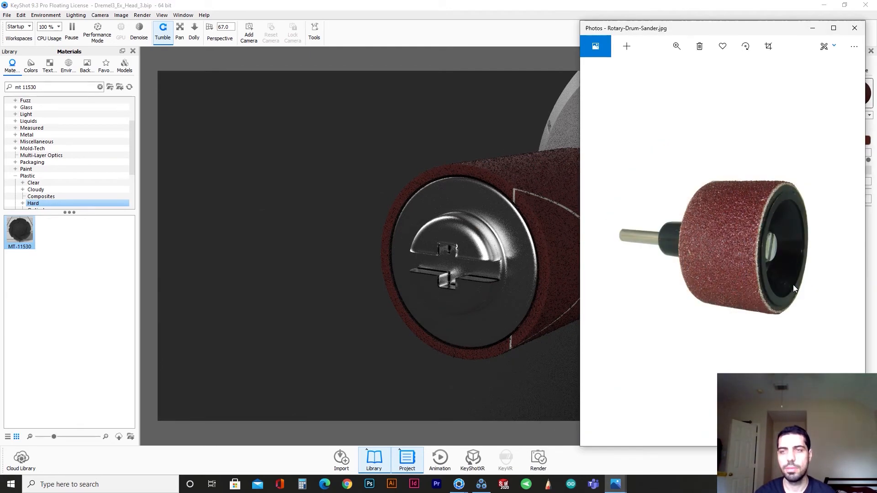
{"action": "left_click", "coordinate": [678, 46]}
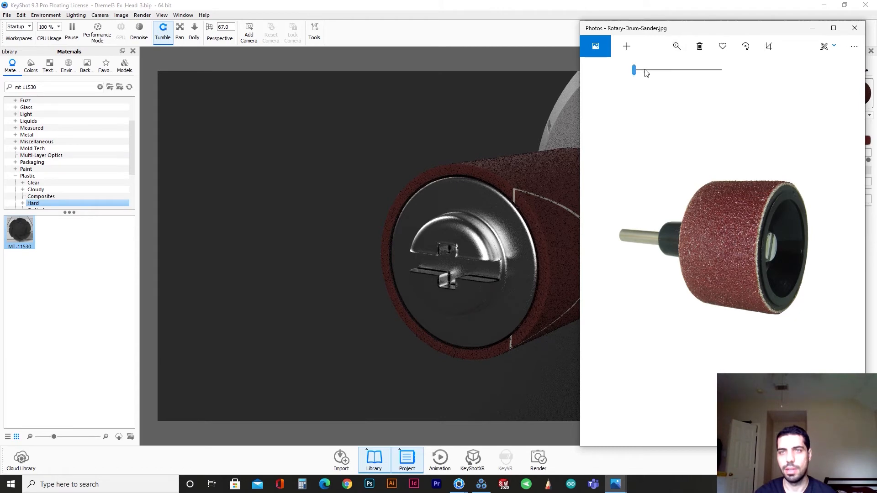
{"action": "left_click_drag", "start_coordinate": [634, 72], "coordinate": [669, 73]}
{"action": "scroll", "coordinate": [710, 222], "scroll_direction": "down", "scroll_amount": 2}
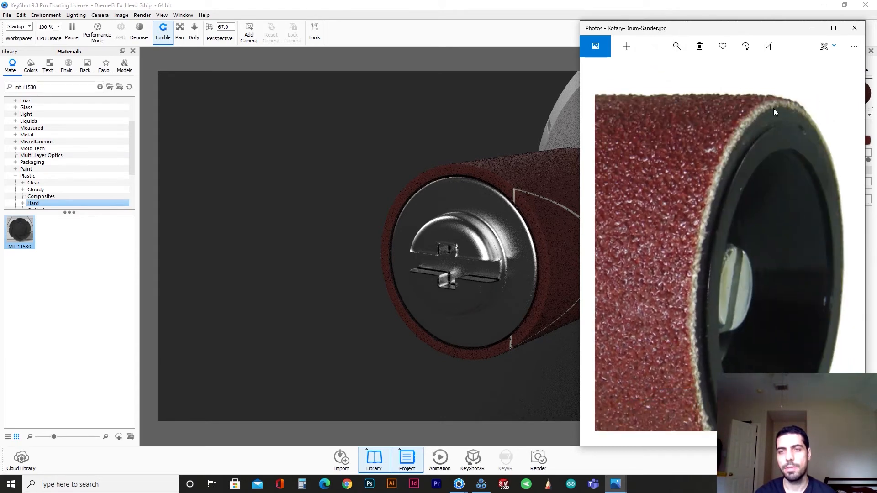
{"action": "left_click", "coordinate": [812, 28]}
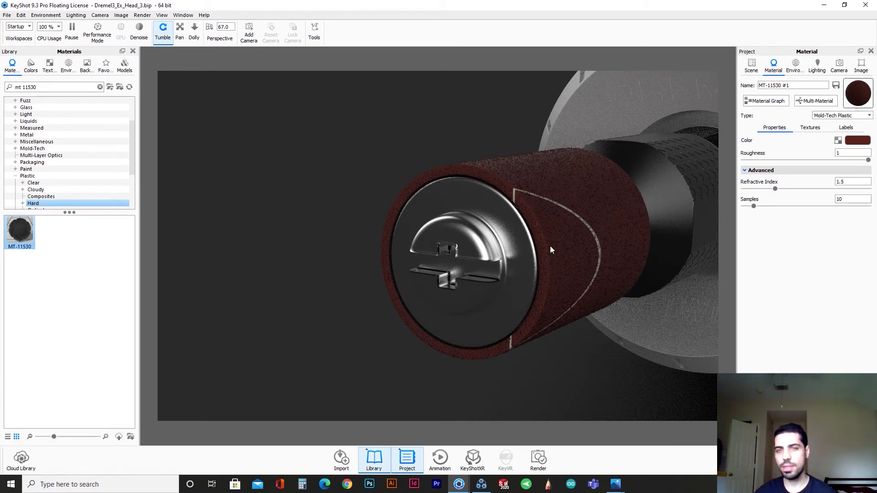
Open Split Object Surfaces for the red sleeve and narrow its dialog so it sits beside the render.
{"action": "left_click_drag", "start_coordinate": [550, 245], "coordinate": [523, 236]}
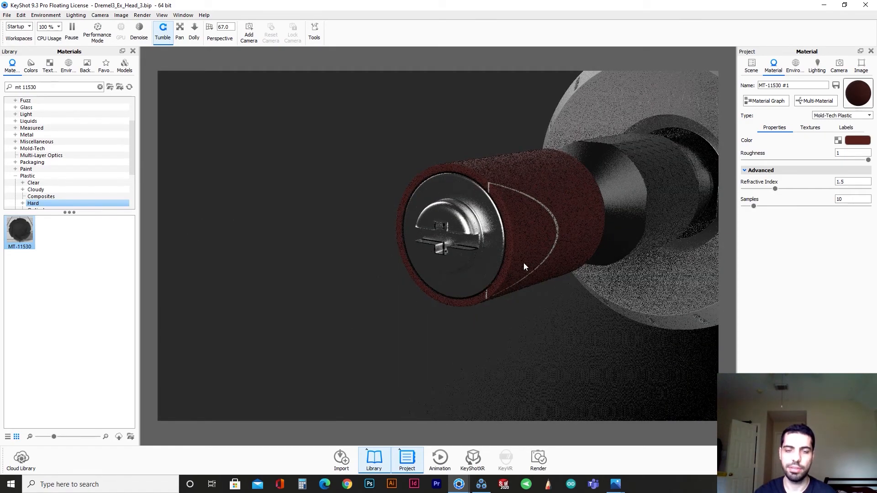
{"action": "right_click", "coordinate": [527, 226]}
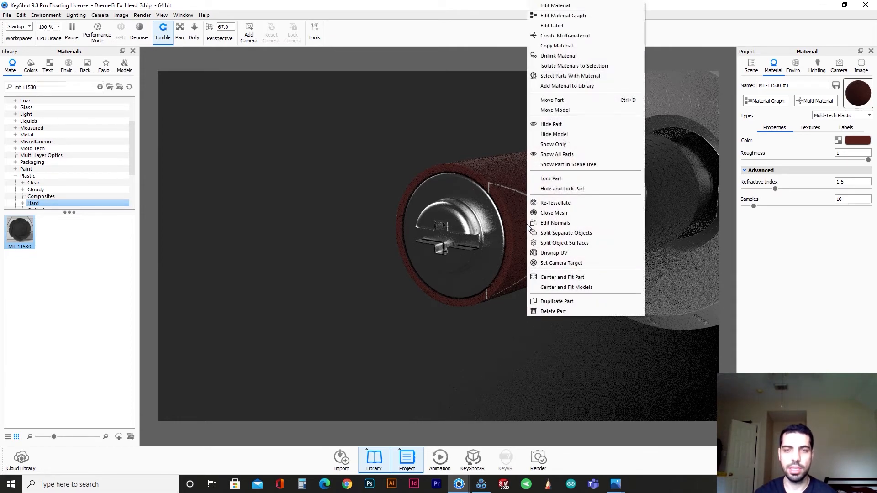
{"action": "left_click", "coordinate": [583, 248]}
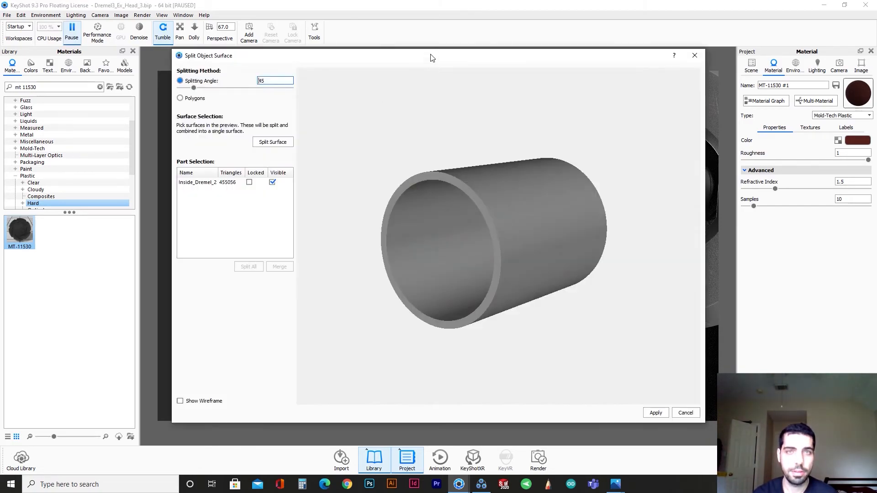
{"action": "left_click_drag", "start_coordinate": [432, 57], "coordinate": [220, 68]}
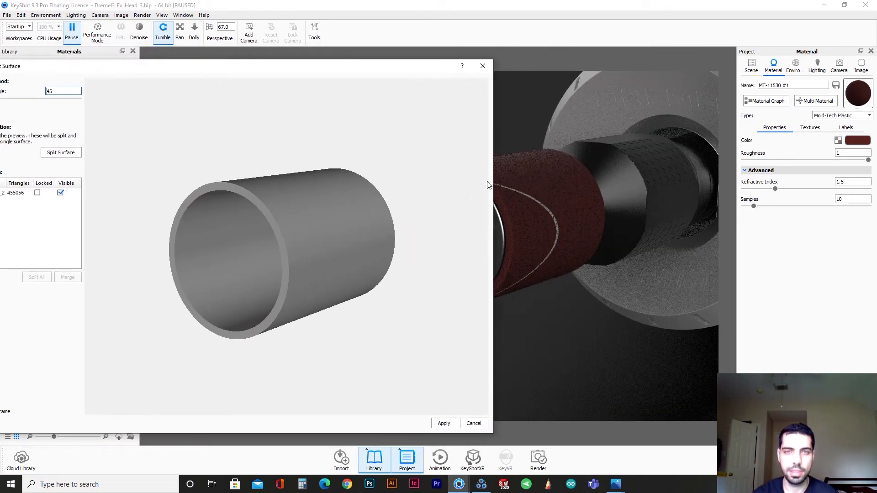
{"action": "left_click_drag", "start_coordinate": [493, 184], "coordinate": [332, 174]}
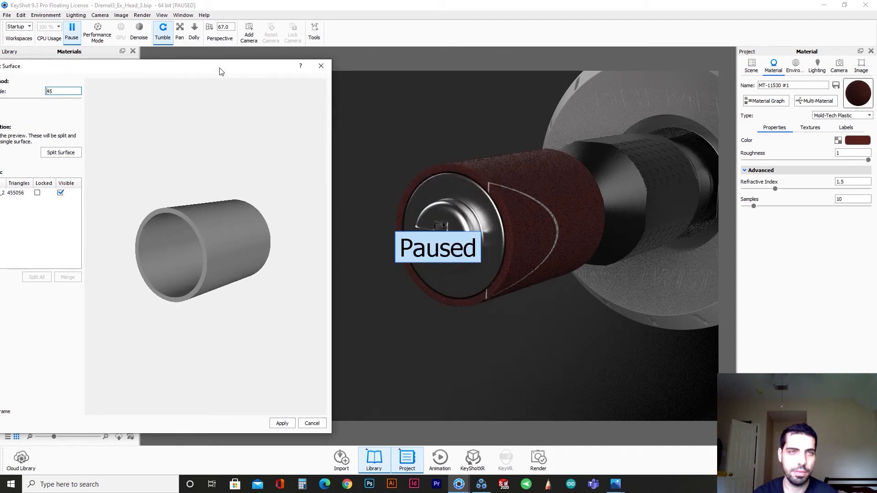
{"action": "left_click_drag", "start_coordinate": [219, 71], "coordinate": [265, 68]}
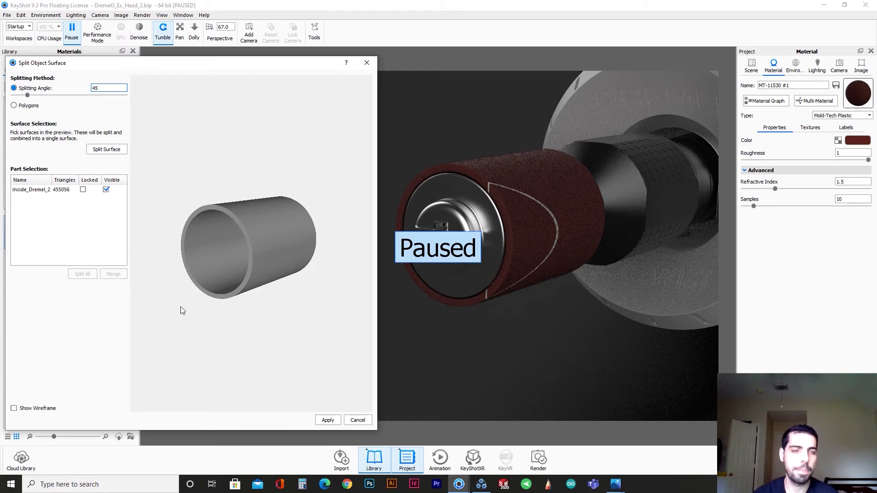
Split the sleeve's front ring-shaped end face into a separate part.
{"action": "left_click", "coordinate": [213, 208]}
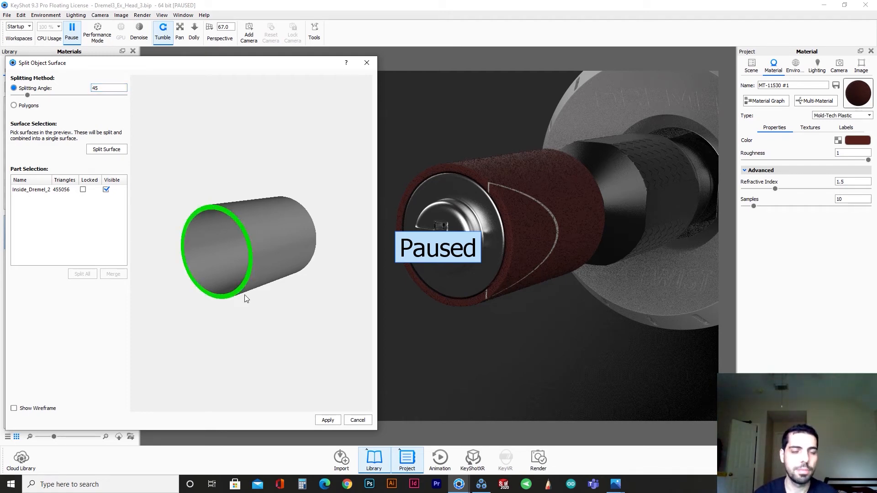
{"action": "left_click_drag", "start_coordinate": [278, 295], "coordinate": [314, 309]}
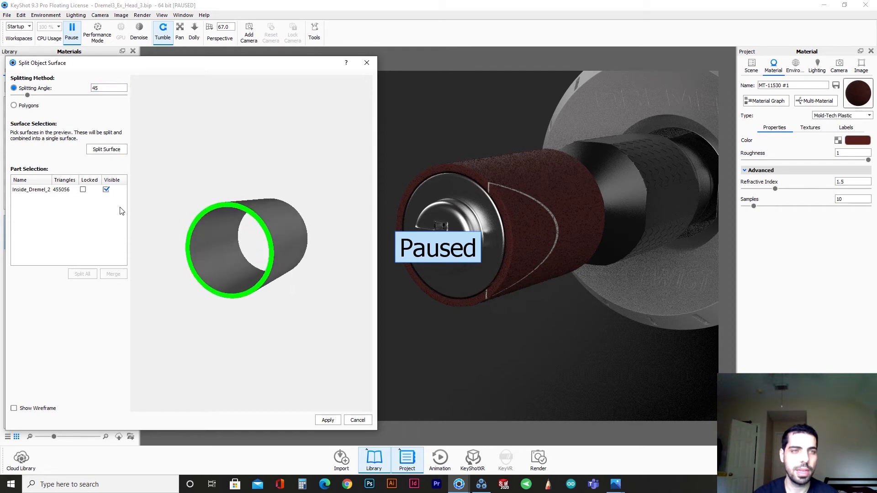
{"action": "left_click", "coordinate": [108, 153]}
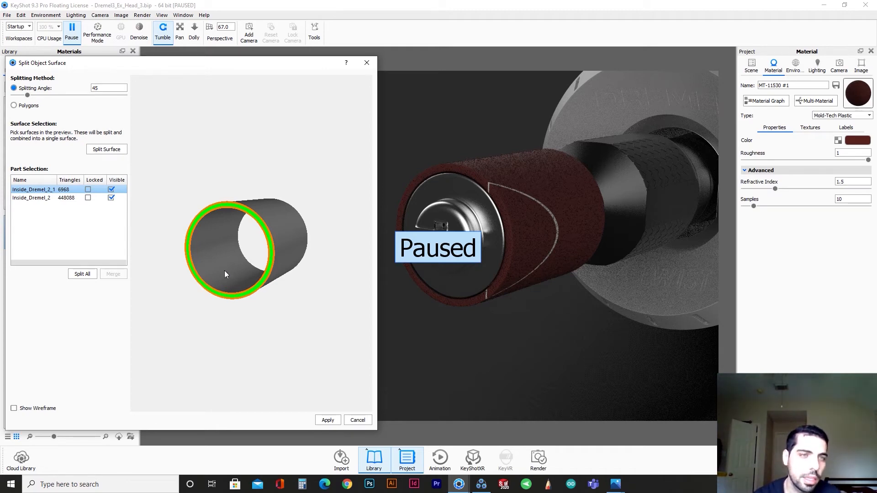
Check the split by hiding and reshowing the sleeve body and the end ring in turn, and apply it.
{"action": "left_click_drag", "start_coordinate": [224, 270], "coordinate": [196, 268]}
{"action": "left_click", "coordinate": [111, 198]}
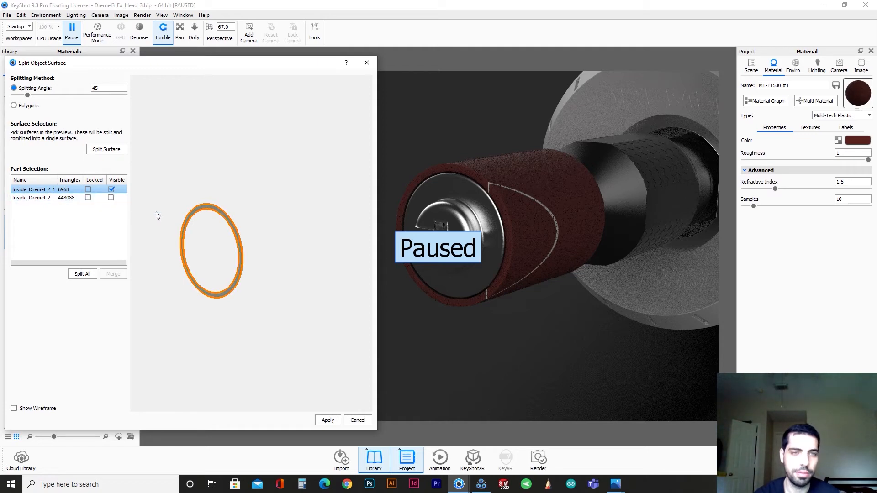
{"action": "left_click", "coordinate": [112, 198]}
{"action": "left_click", "coordinate": [111, 189]}
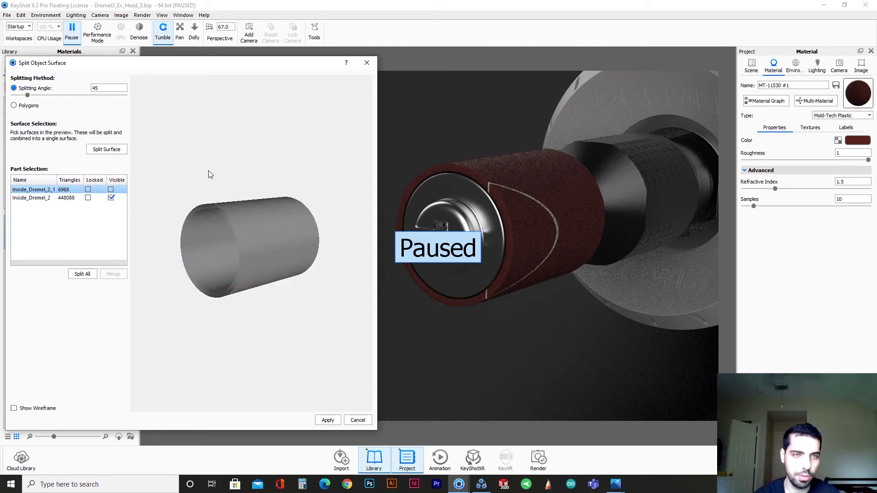
{"action": "left_click", "coordinate": [111, 190]}
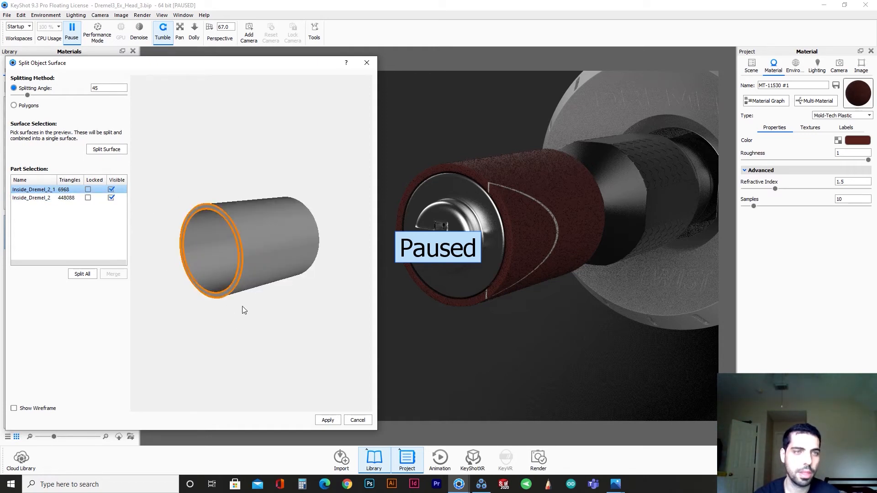
{"action": "left_click", "coordinate": [337, 420]}
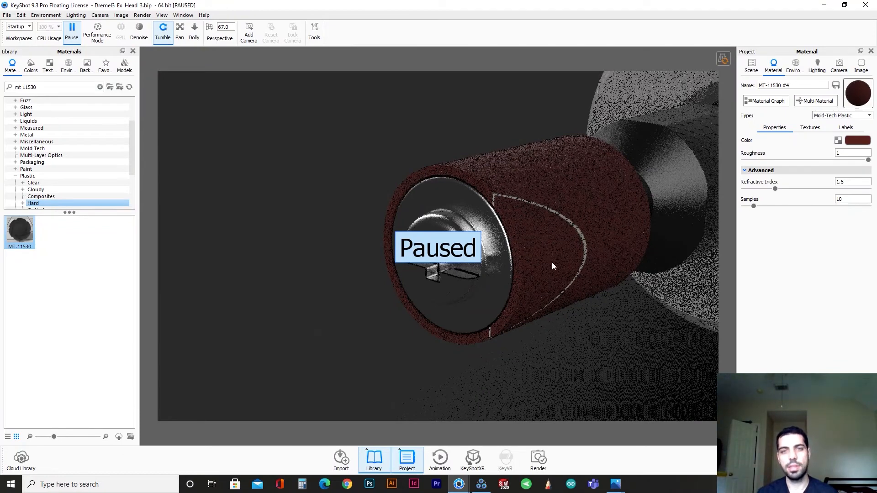
Resume the real-time render, unlink the sleeve's front end face from the shared material, and open its material for editing.
{"action": "left_click", "coordinate": [72, 38]}
{"action": "left_click_drag", "start_coordinate": [500, 242], "coordinate": [490, 242]}
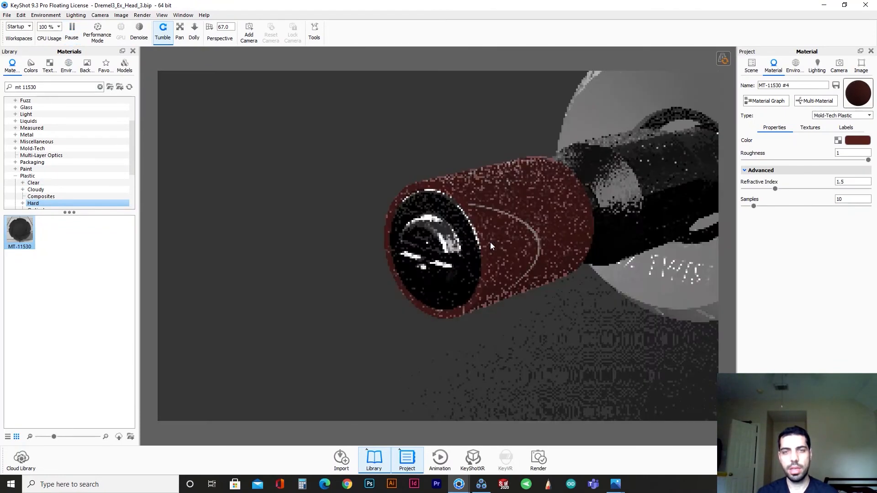
{"action": "double_click", "coordinate": [484, 195]}
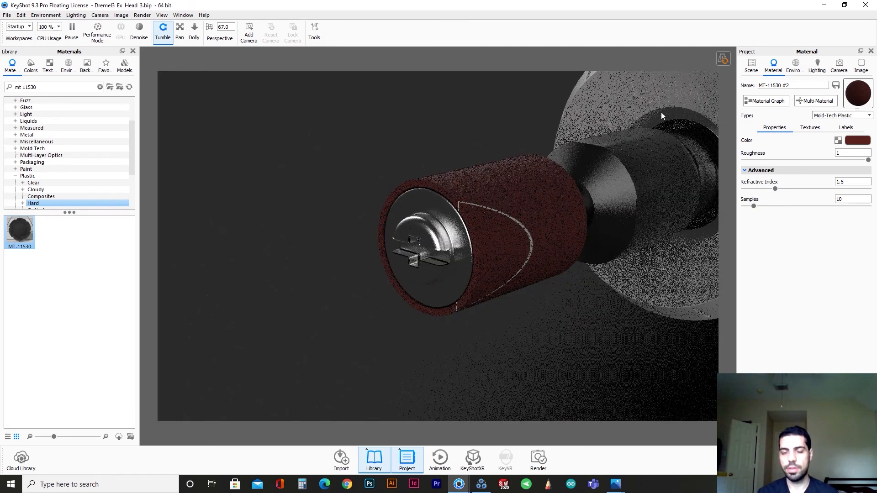
{"action": "right_click", "coordinate": [447, 196]}
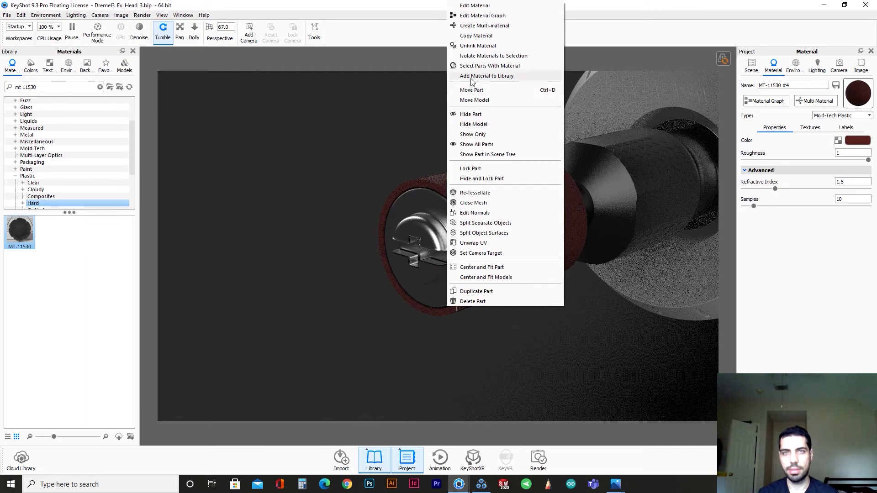
{"action": "left_click", "coordinate": [478, 46]}
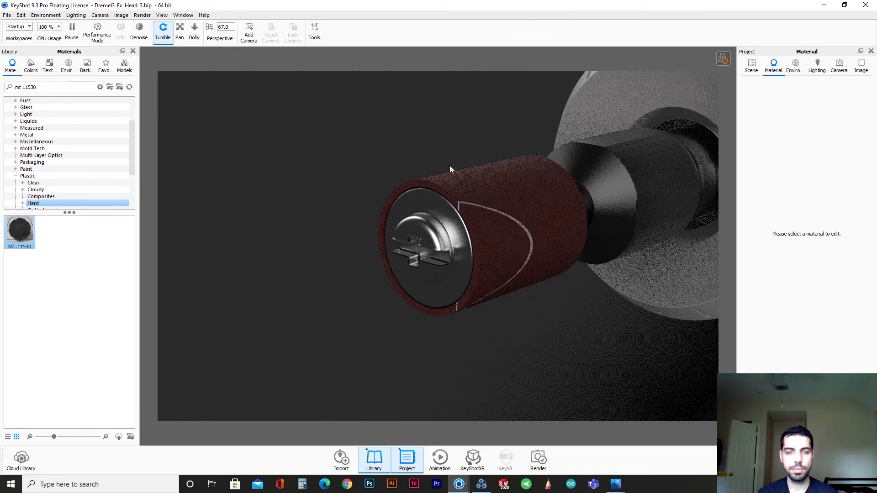
{"action": "double_click", "coordinate": [451, 198]}
Switch to Photos and examine the drum's end edge close up along its whole visible length in Rotary-Drum-Sander.jpg.
{"action": "mouse_move", "coordinate": [615, 484]}
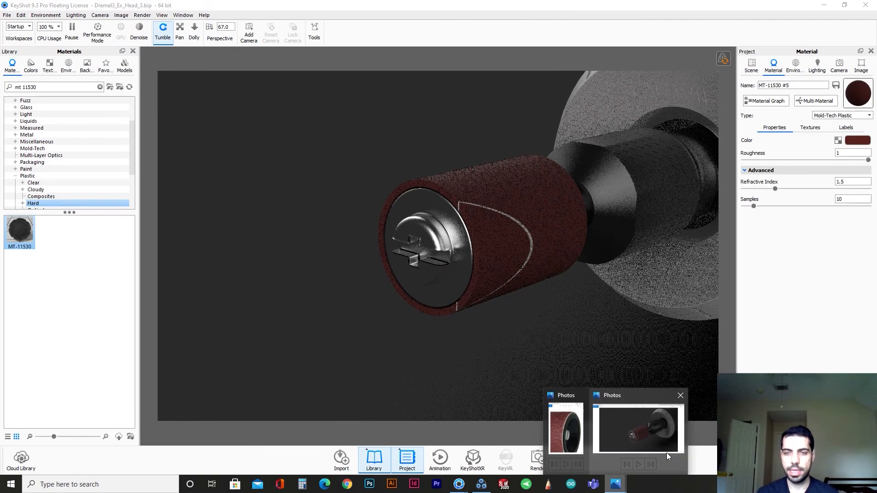
{"action": "left_click", "coordinate": [553, 439]}
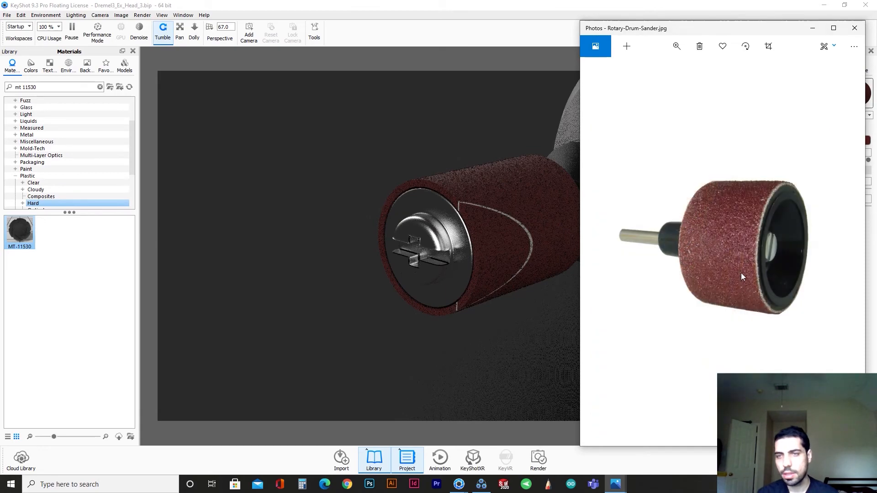
{"action": "left_click", "coordinate": [677, 46]}
{"action": "left_click_drag", "start_coordinate": [635, 70], "coordinate": [661, 71]}
{"action": "left_click_drag", "start_coordinate": [765, 214], "coordinate": [606, 300]}
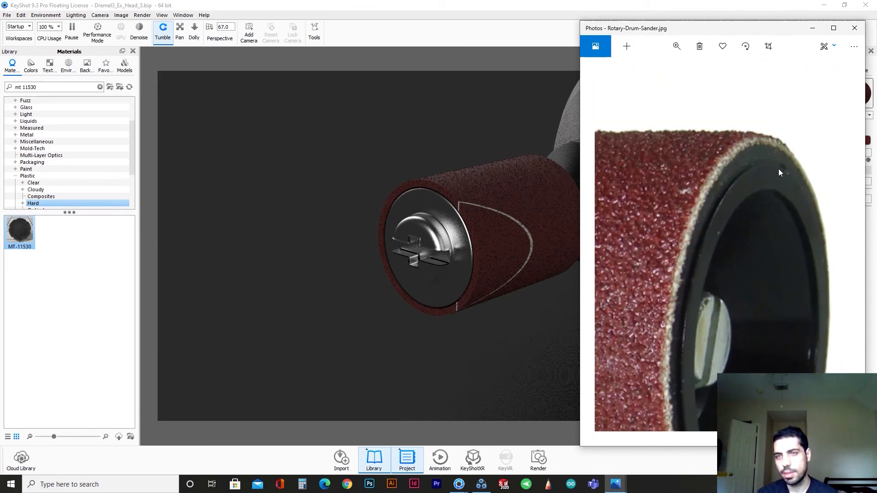
{"action": "left_click_drag", "start_coordinate": [678, 297], "coordinate": [697, 106]}
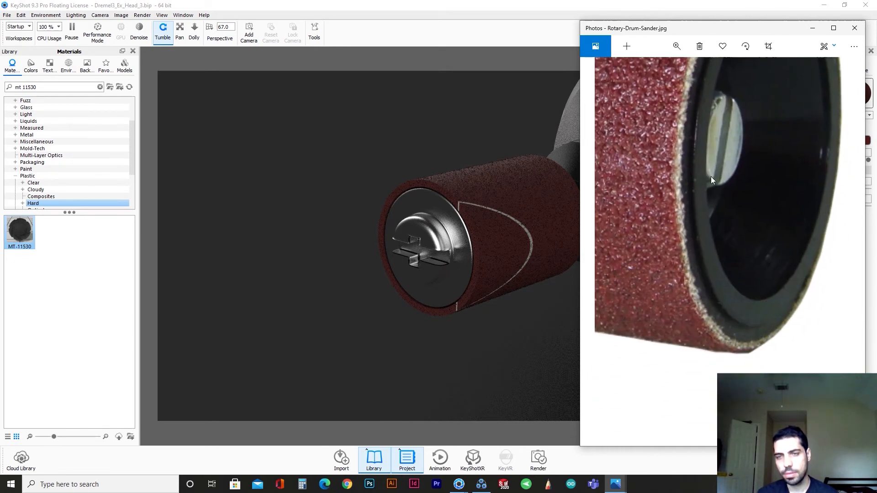
{"action": "left_click_drag", "start_coordinate": [742, 307], "coordinate": [689, 336]}
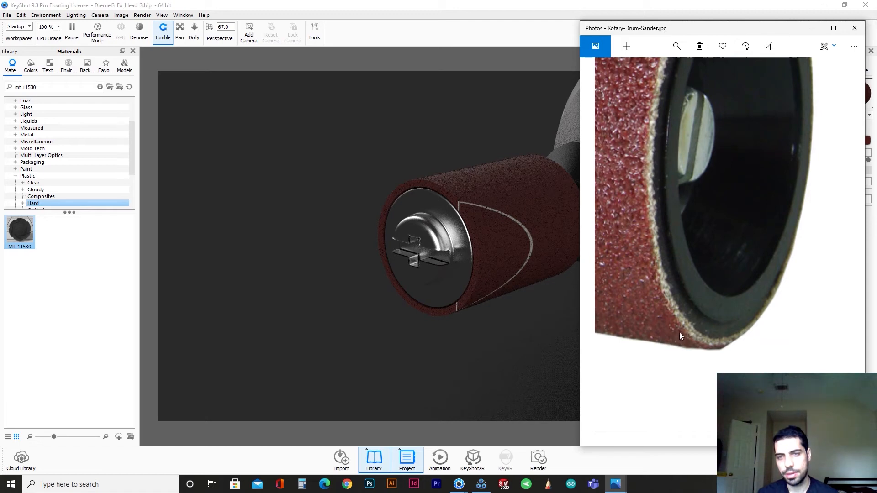
{"action": "left_click", "coordinate": [813, 28]}
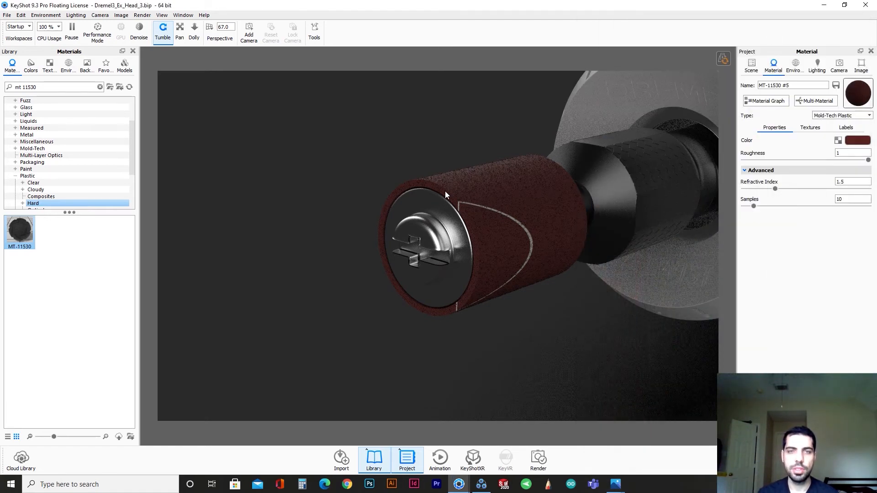
In the end face's Material Graph, disconnect the bump and opacity inputs of the first Plastic label.
{"action": "left_click", "coordinate": [781, 100]}
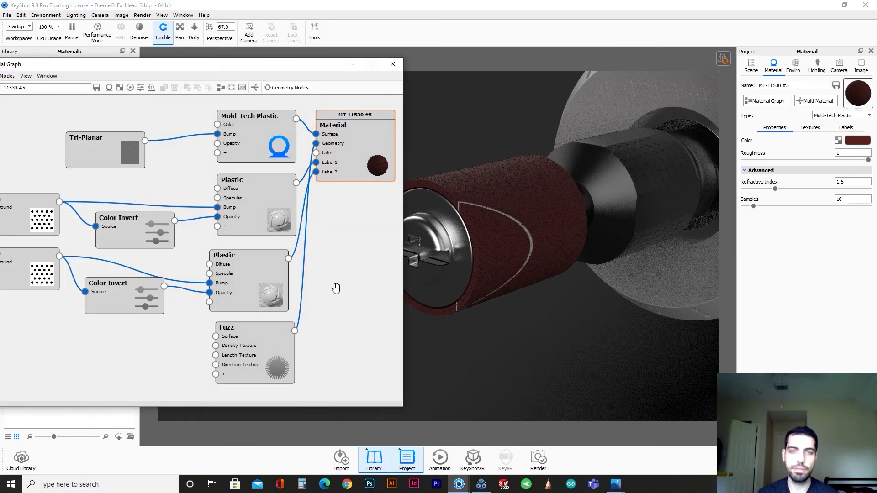
{"action": "left_click_drag", "start_coordinate": [465, 247], "coordinate": [489, 247]}
{"action": "left_click_drag", "start_coordinate": [114, 298], "coordinate": [120, 316]}
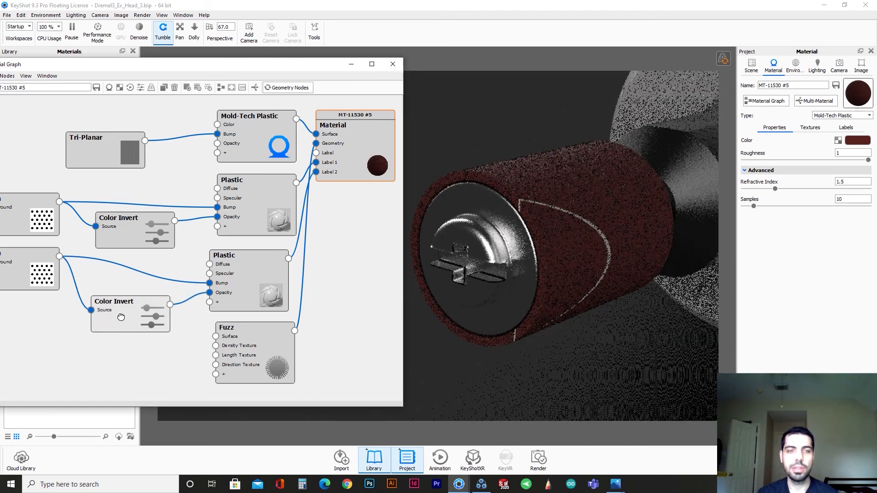
{"action": "double_click", "coordinate": [234, 281]}
{"action": "left_click", "coordinate": [236, 204]}
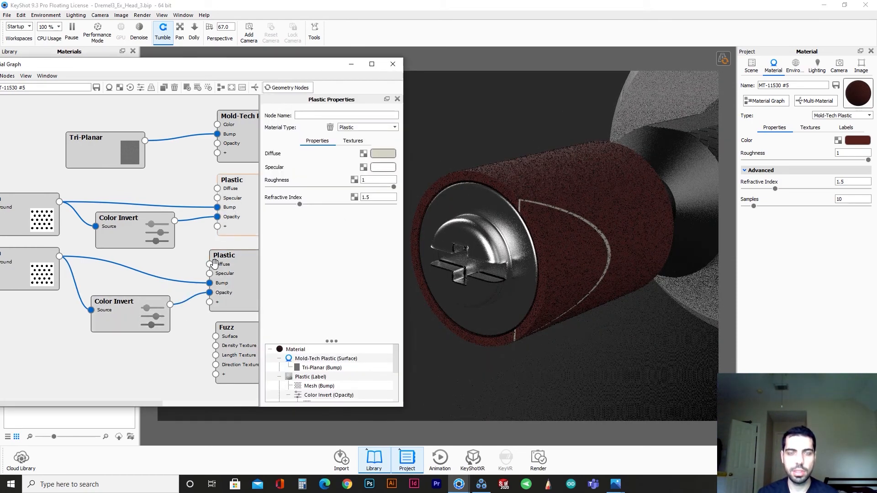
{"action": "middle_click_drag", "start_coordinate": [176, 380], "coordinate": [154, 375]}
{"action": "left_click_drag", "start_coordinate": [198, 217], "coordinate": [179, 216]}
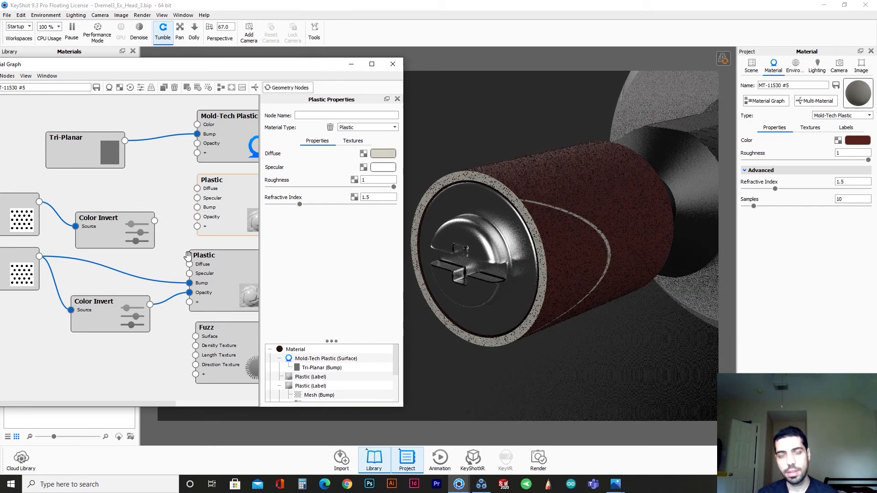
Set the end face's Fuzz Length to 0.006 in and its Length Variation to 5.
{"action": "middle_click_drag", "start_coordinate": [157, 367], "coordinate": [41, 372]}
{"action": "scroll", "coordinate": [539, 197], "scroll_direction": "up", "scroll_amount": 6}
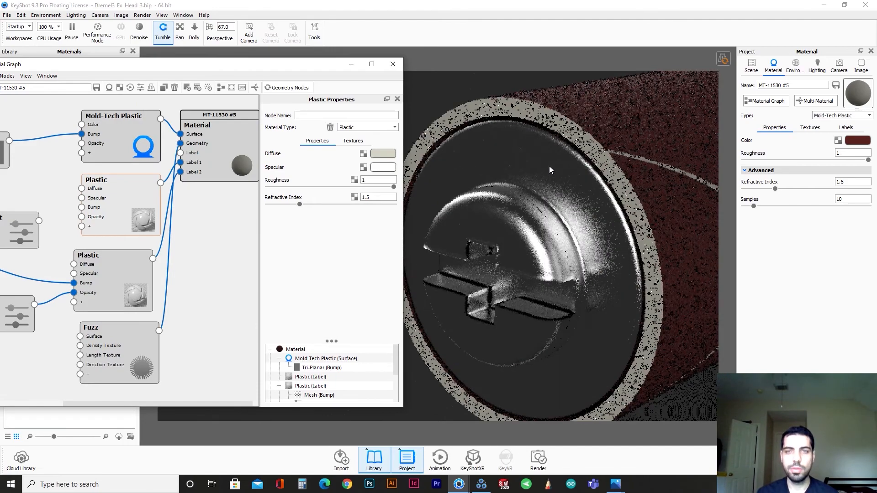
{"action": "left_click_drag", "start_coordinate": [476, 202], "coordinate": [589, 183]}
{"action": "left_click", "coordinate": [110, 347]}
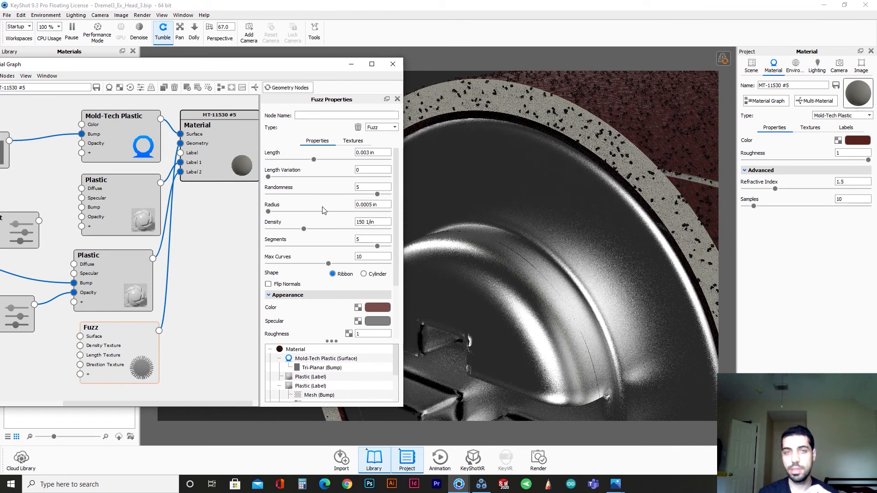
{"action": "left_click", "coordinate": [374, 154]}
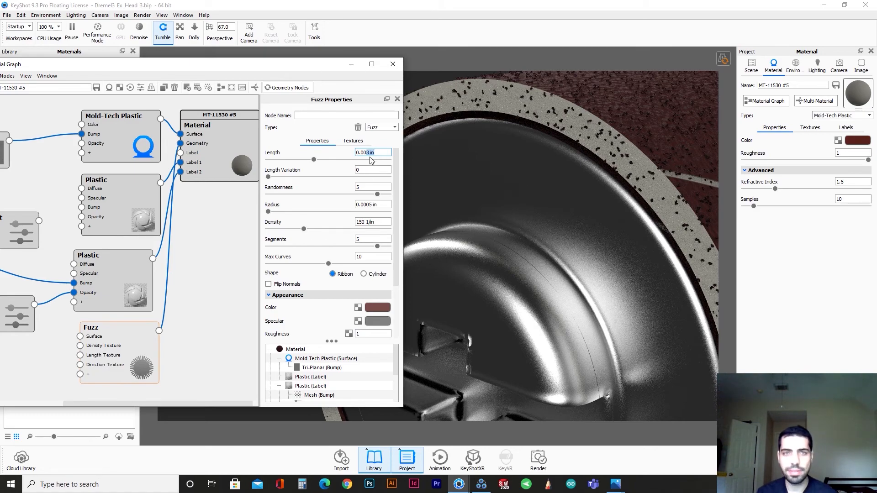
{"action": "left_click_drag", "start_coordinate": [366, 154], "coordinate": [383, 153]}
{"action": "type", "text": "6"}
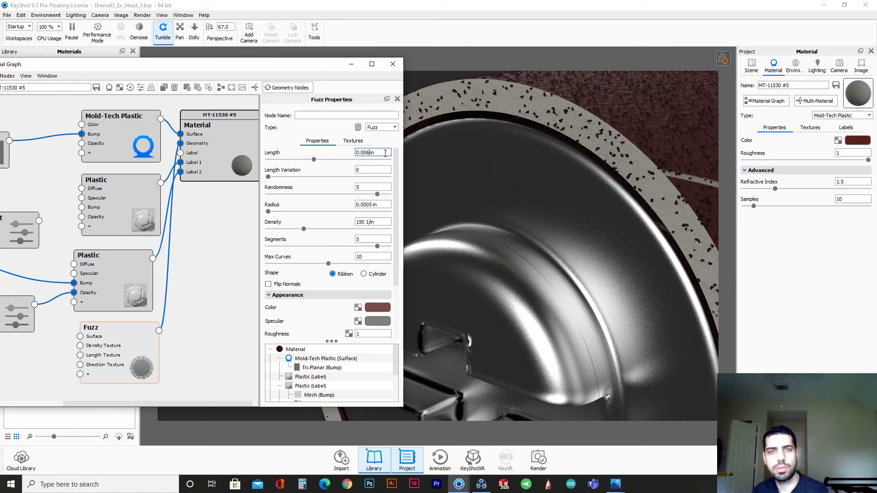
{"action": "key", "text": "Return"}
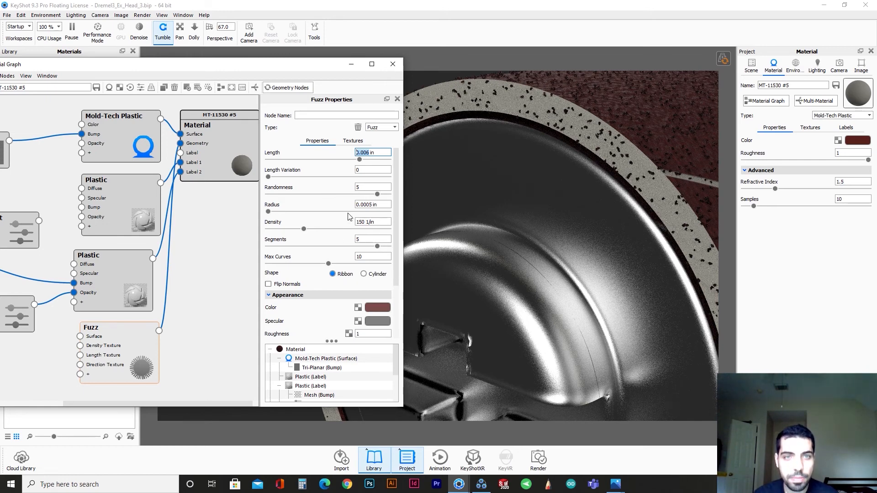
{"action": "left_click", "coordinate": [358, 170]}
{"action": "type", "text": "5"}
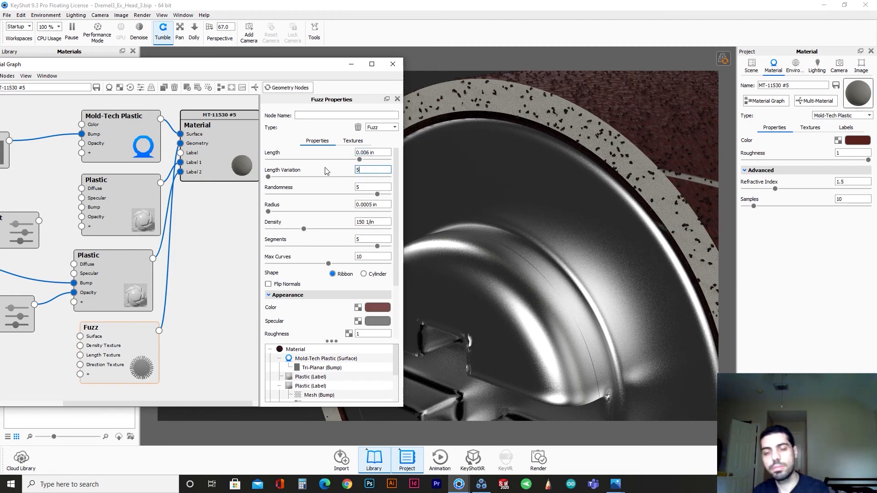
{"action": "key", "text": "Return"}
Review the remaining Fuzz properties and compare the end face's speckles with the enlarged Rotary-Drum-Sander.jpg rim in Photos.
{"action": "scroll", "coordinate": [336, 265], "scroll_direction": "down", "scroll_amount": 4}
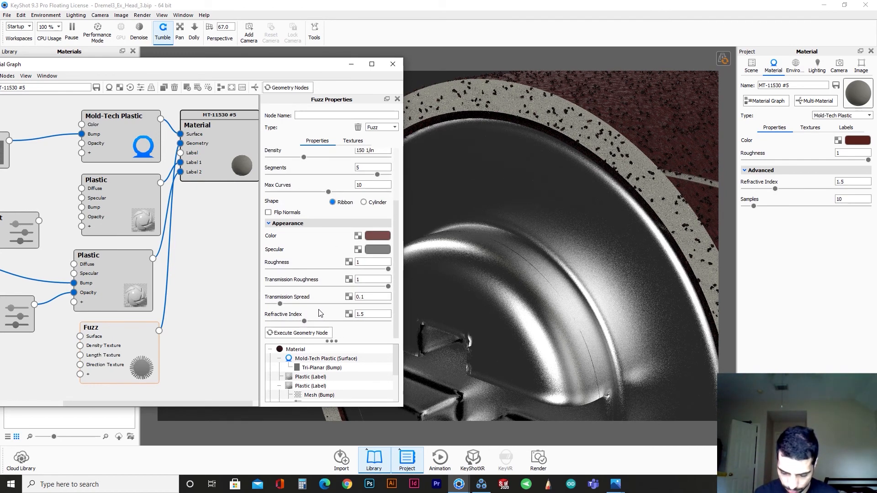
{"action": "scroll", "coordinate": [320, 313], "scroll_direction": "up", "scroll_amount": 4}
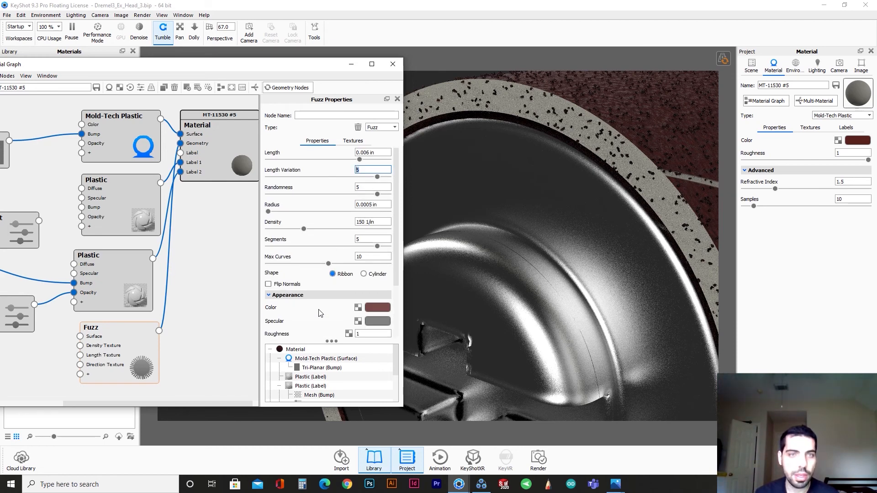
{"action": "scroll", "coordinate": [329, 318], "scroll_direction": "down", "scroll_amount": 3}
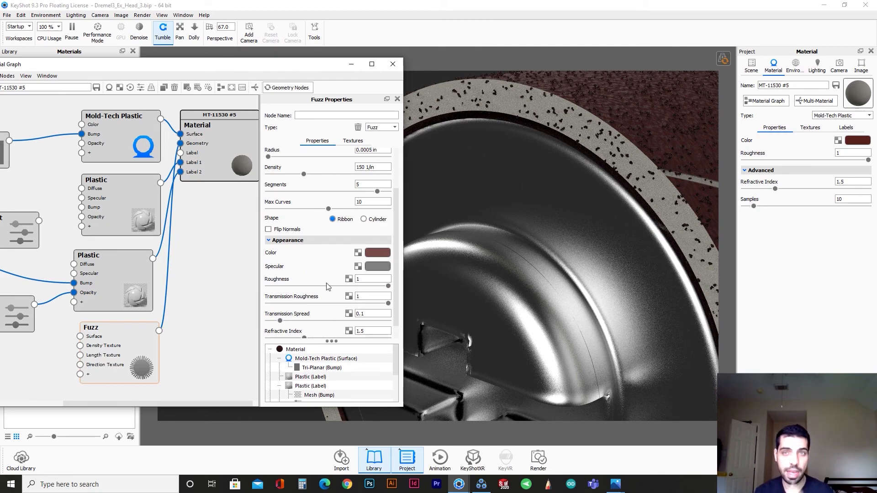
{"action": "scroll", "coordinate": [544, 258], "scroll_direction": "down", "scroll_amount": 3}
{"action": "mouse_move", "coordinate": [616, 490]}
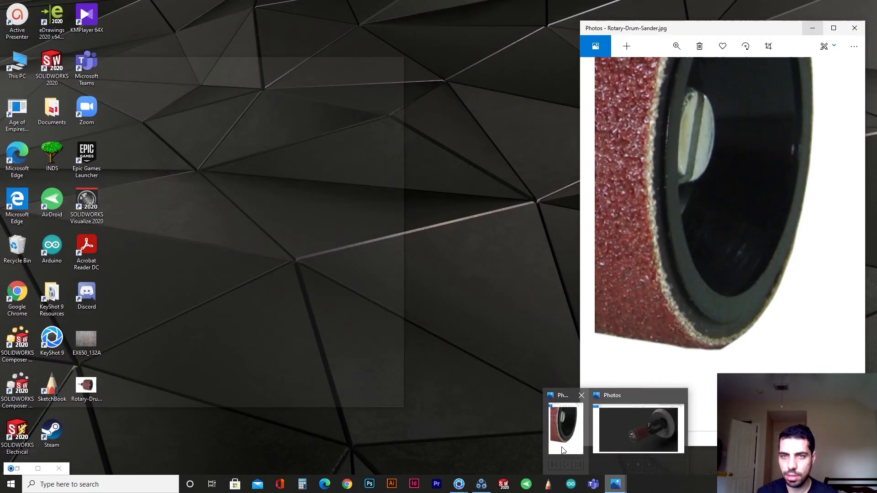
{"action": "left_click", "coordinate": [566, 427]}
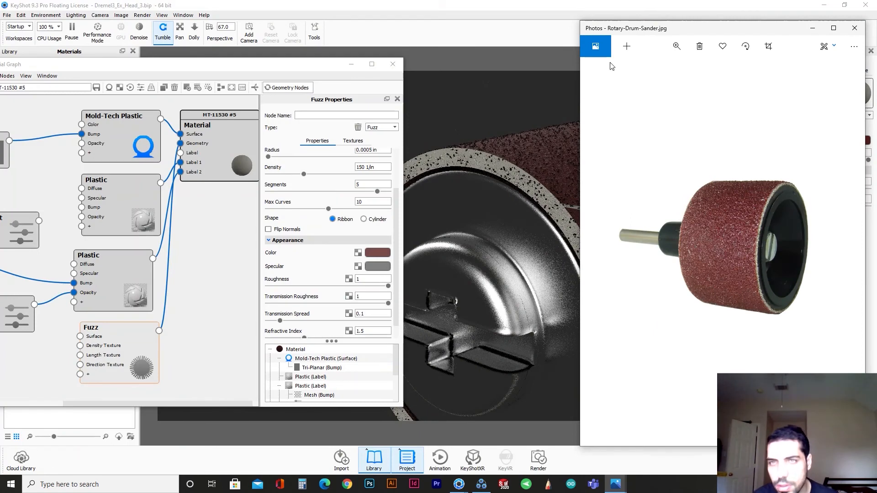
{"action": "left_click", "coordinate": [676, 46]}
{"action": "left_click_drag", "start_coordinate": [634, 70], "coordinate": [679, 69]}
{"action": "scroll", "coordinate": [619, 281], "scroll_direction": "down", "scroll_amount": 3}
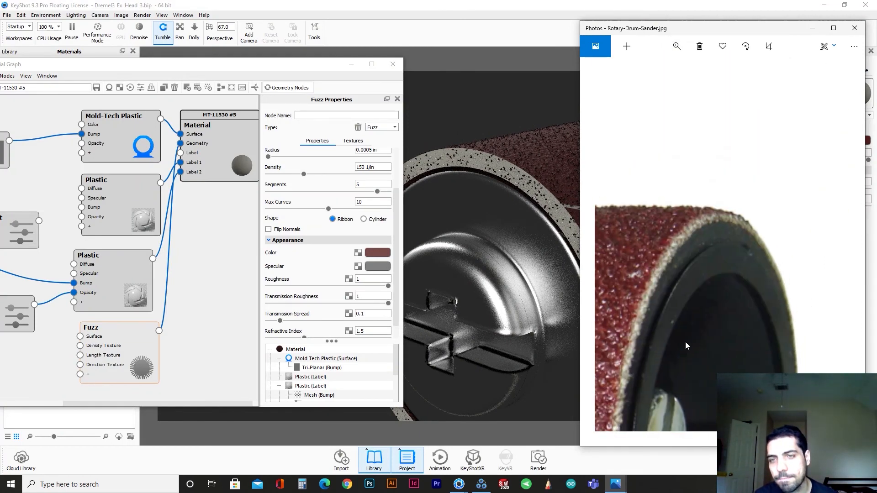
{"action": "scroll", "coordinate": [685, 342], "scroll_direction": "up", "scroll_amount": 1}
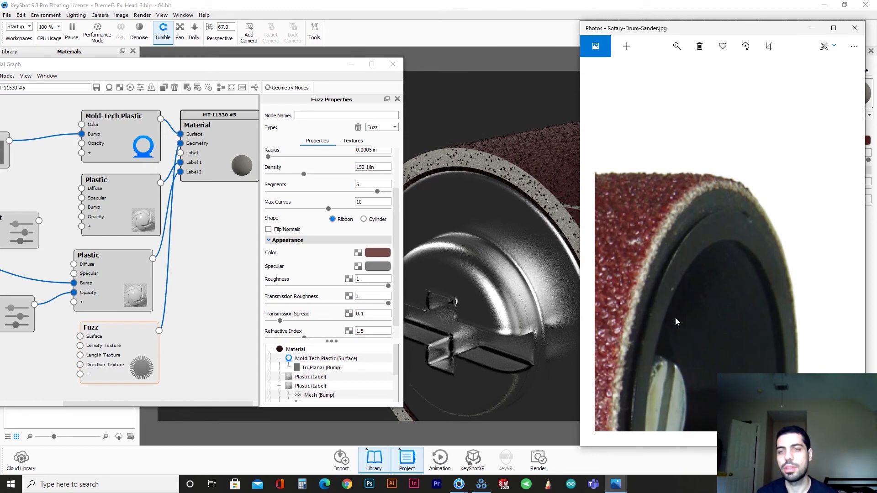
{"action": "left_click", "coordinate": [813, 28]}
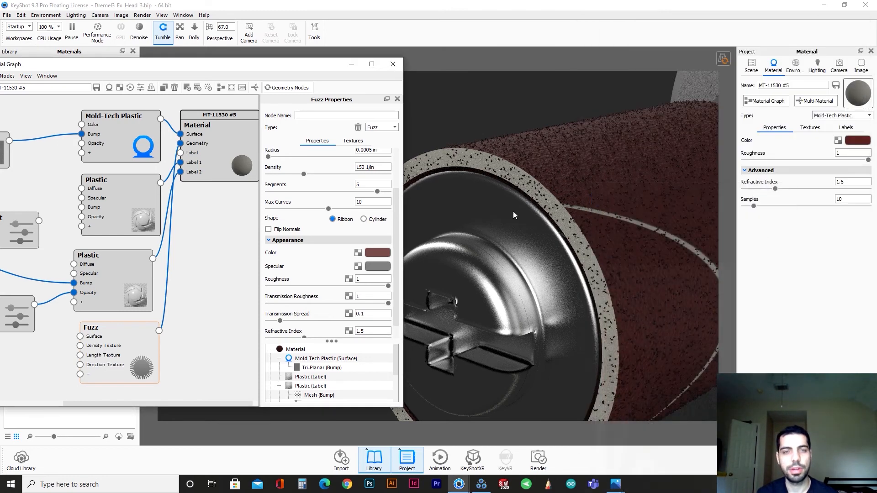
Sample the end face's beige as its Fuzz color and darken it to 70% black.
{"action": "left_click", "coordinate": [377, 254]}
{"action": "left_click", "coordinate": [162, 106]}
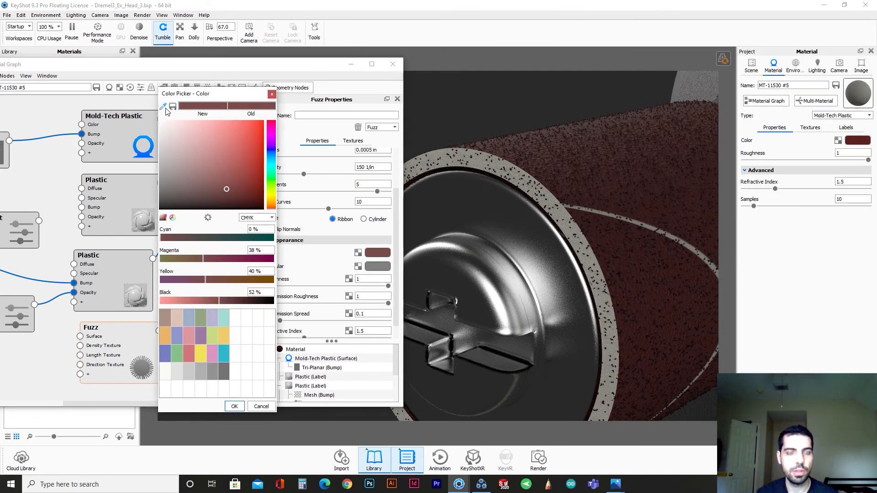
{"action": "left_click", "coordinate": [504, 169]}
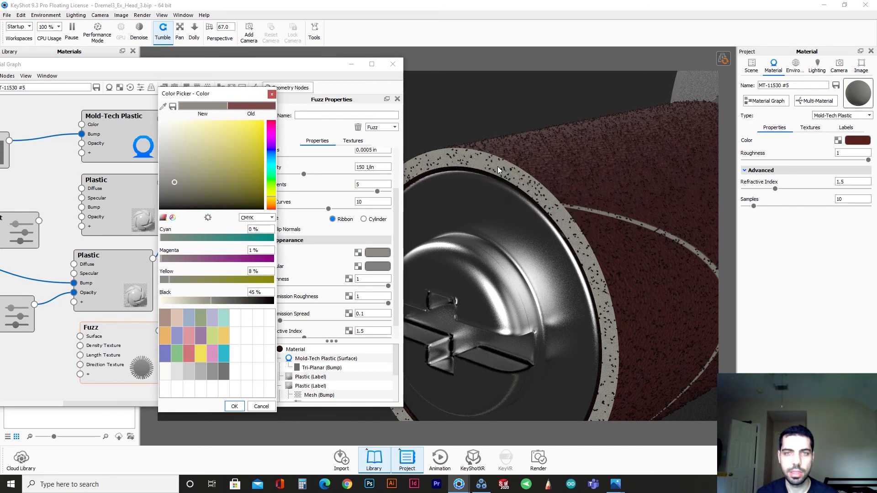
{"action": "left_click_drag", "start_coordinate": [210, 300], "coordinate": [239, 304]}
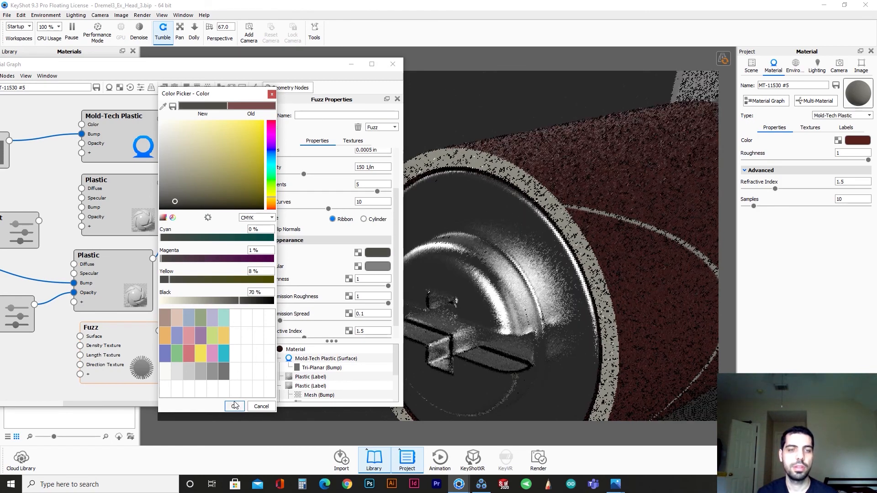
{"action": "left_click", "coordinate": [234, 406]}
{"action": "scroll", "coordinate": [366, 339], "scroll_direction": "down", "scroll_amount": 1}
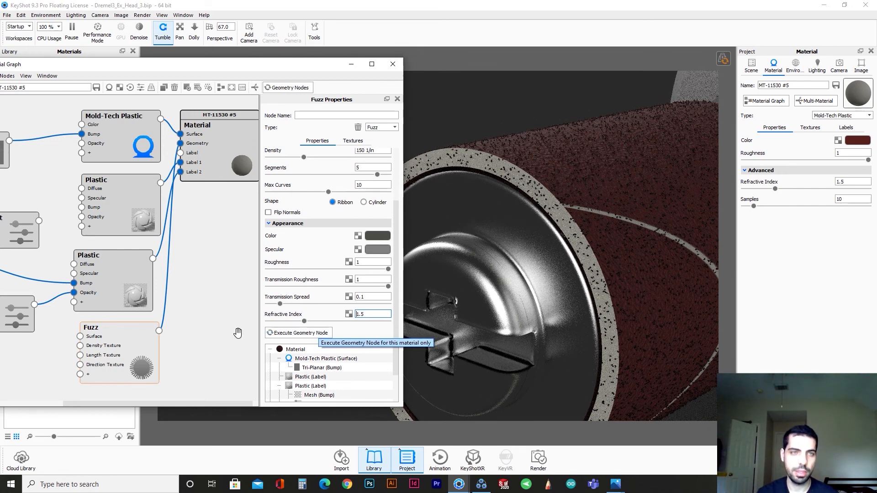
{"action": "left_click_drag", "start_coordinate": [181, 336], "coordinate": [237, 339]}
{"action": "left_click", "coordinate": [161, 296]}
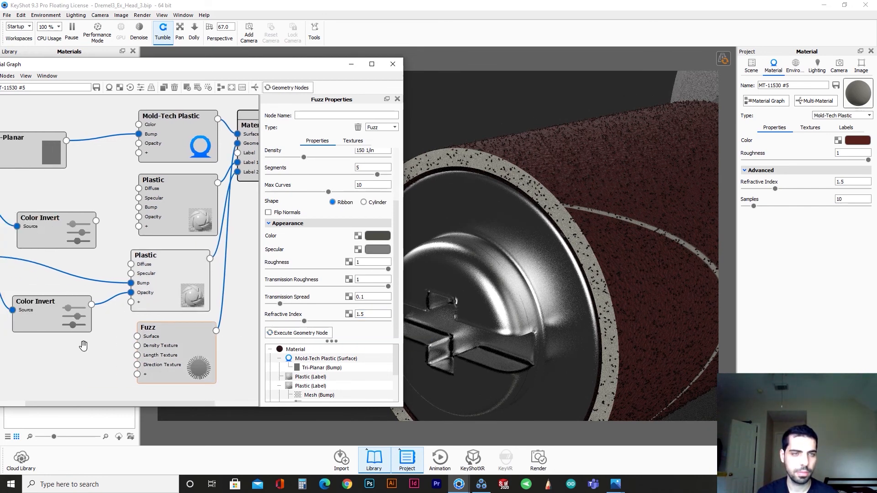
{"action": "left_click_drag", "start_coordinate": [95, 348], "coordinate": [67, 356]}
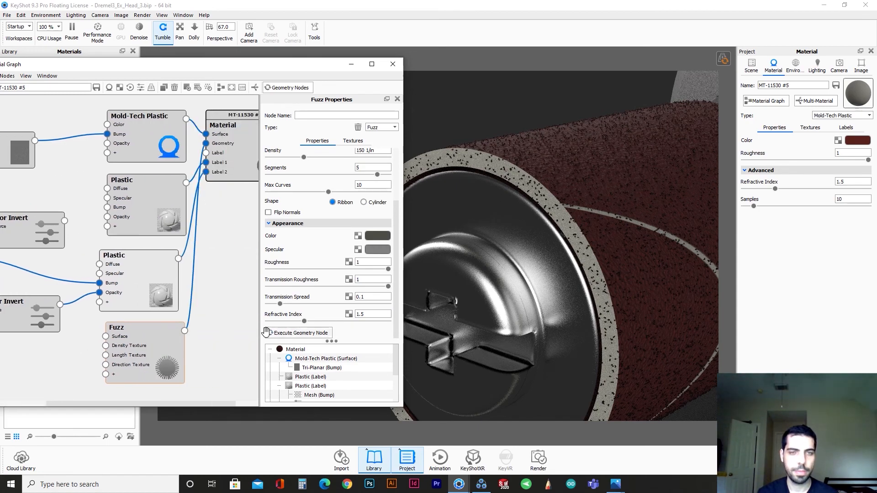
{"action": "scroll", "coordinate": [360, 326], "scroll_direction": "up", "scroll_amount": 3}
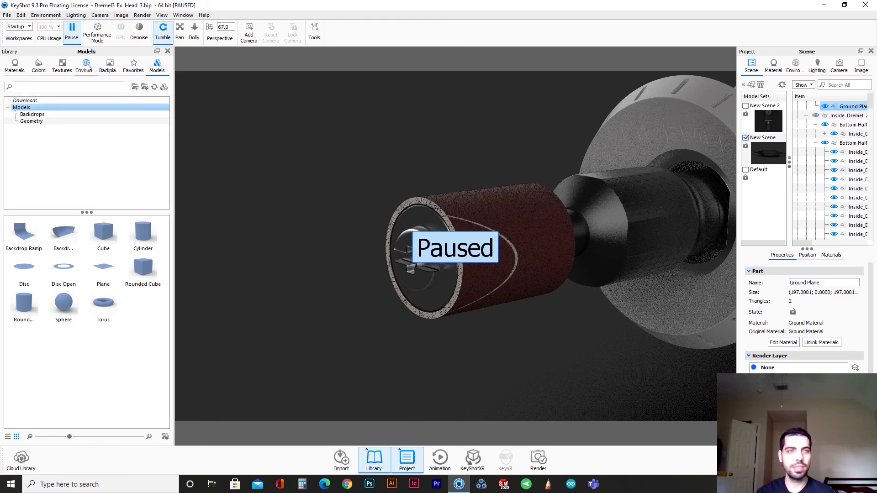
Resume the paused live rendering and frame the sanding drum's end face close up.
{"action": "left_click", "coordinate": [72, 30]}
{"action": "scroll", "coordinate": [427, 212], "scroll_direction": "up", "scroll_amount": 5}
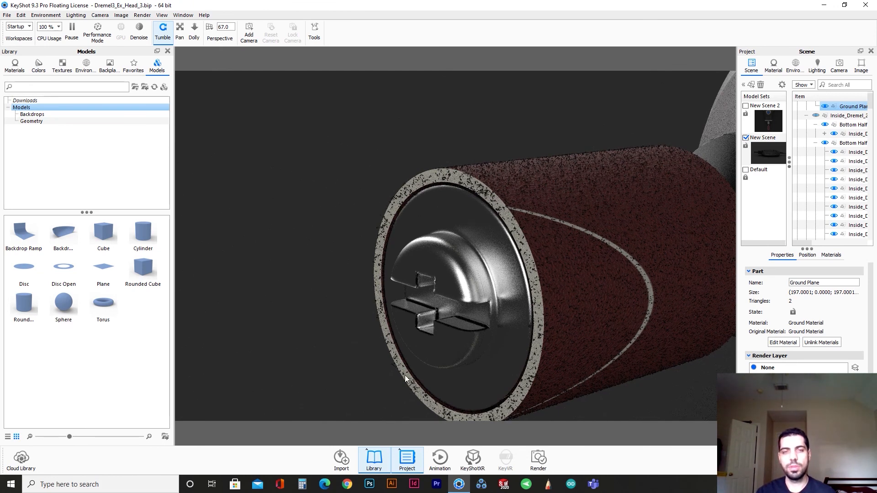
{"action": "middle_click_drag", "start_coordinate": [528, 258], "coordinate": [526, 237]}
Open the end face's Material Graph, review its Fuzz properties against the render, and close the graph.
{"action": "left_click", "coordinate": [542, 223]}
{"action": "left_click", "coordinate": [512, 209]}
{"action": "double_click", "coordinate": [512, 211]}
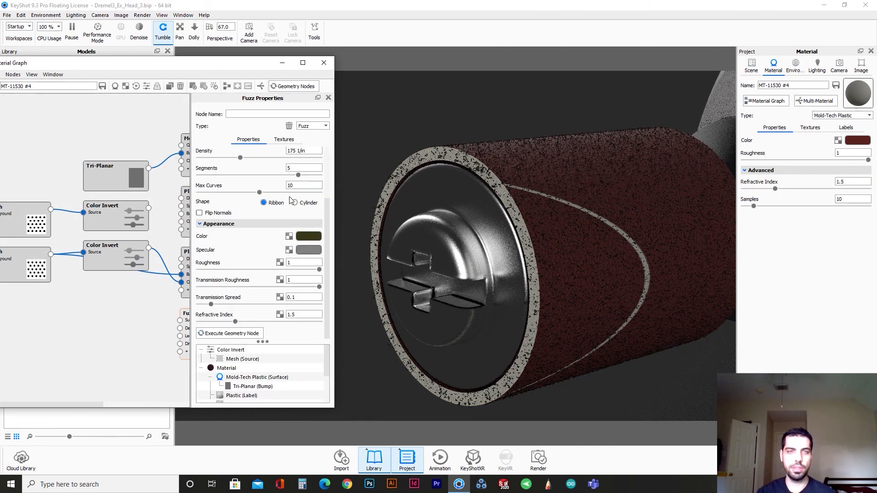
{"action": "scroll", "coordinate": [291, 201], "scroll_direction": "up", "scroll_amount": 3}
{"action": "left_click", "coordinate": [293, 237]}
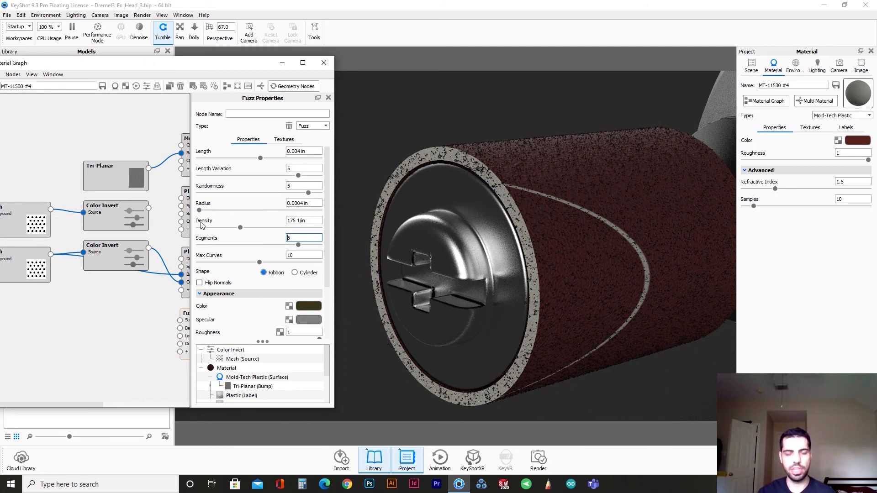
{"action": "scroll", "coordinate": [536, 248], "scroll_direction": "down", "scroll_amount": 3}
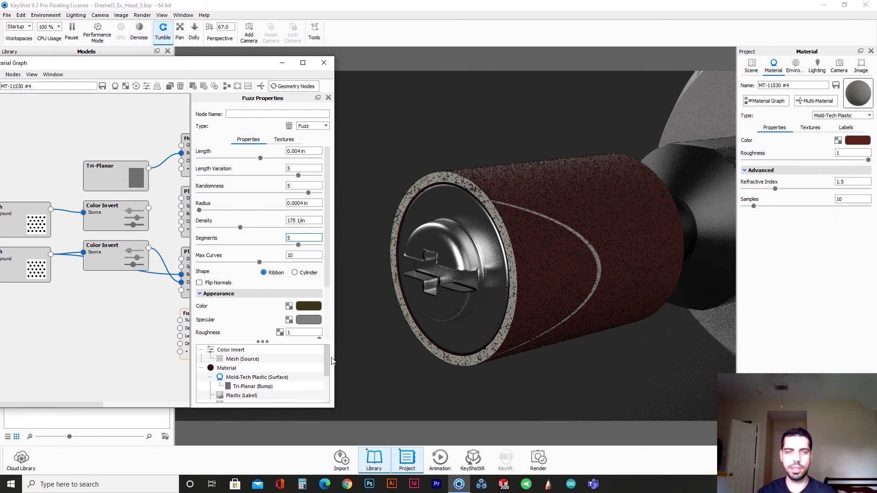
{"action": "scroll", "coordinate": [261, 238], "scroll_direction": "down", "scroll_amount": 3}
{"action": "left_click", "coordinate": [324, 62]}
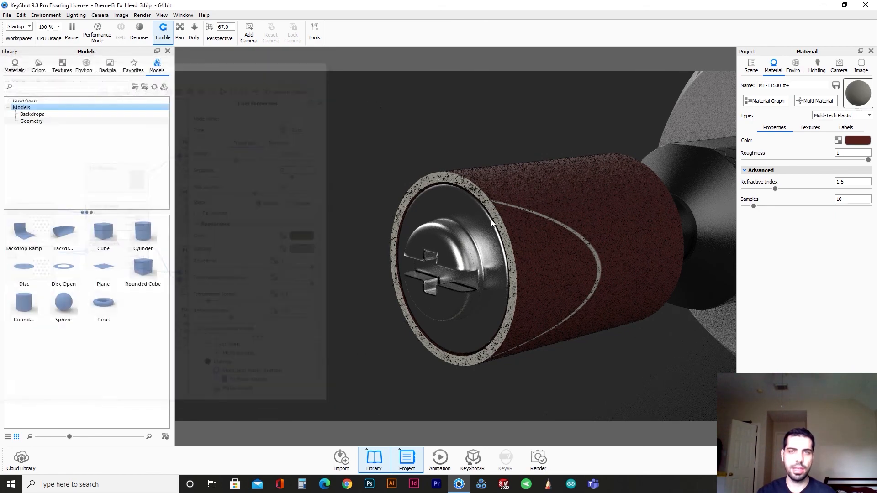
Frame the sanding drum with the front of the Dremel at an angle and add a camera from that view.
{"action": "scroll", "coordinate": [558, 330], "scroll_direction": "down", "scroll_amount": 5}
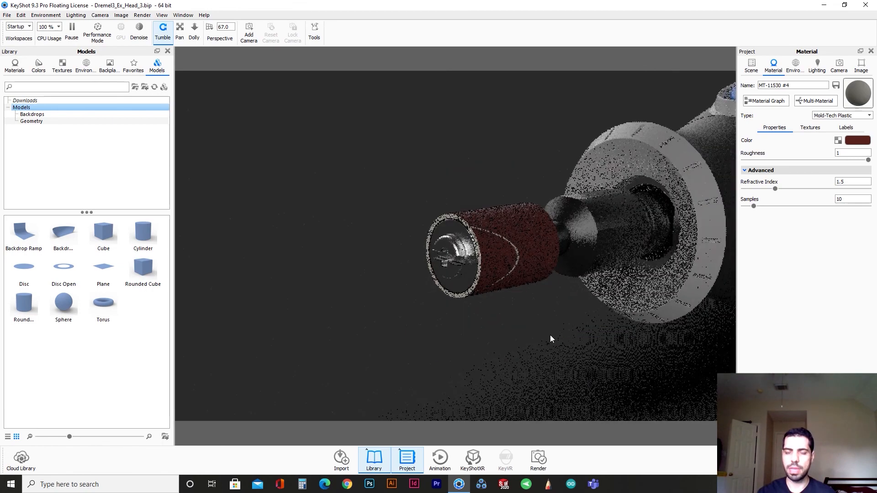
{"action": "left_click_drag", "start_coordinate": [550, 335], "coordinate": [495, 293]}
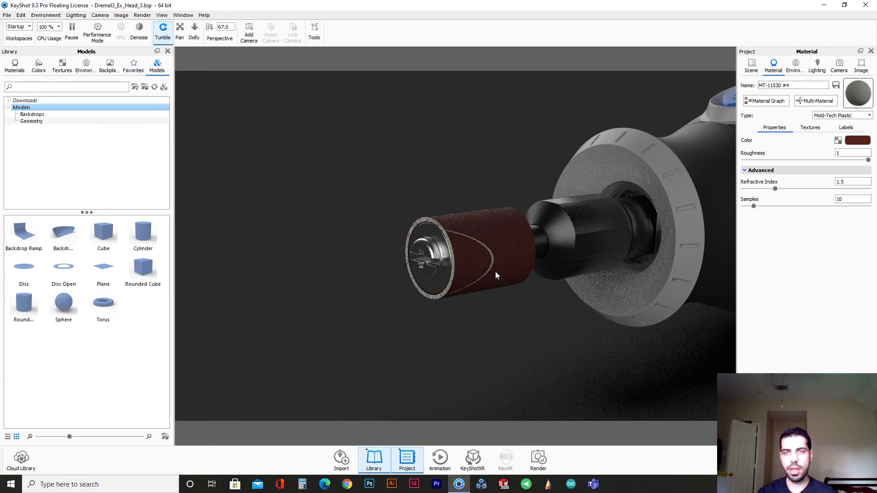
{"action": "left_click_drag", "start_coordinate": [495, 271], "coordinate": [486, 275]}
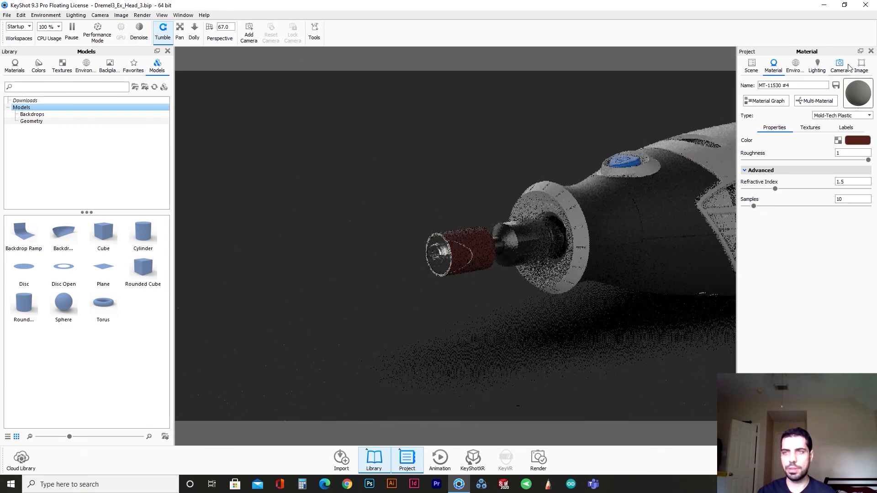
{"action": "left_click", "coordinate": [840, 65]}
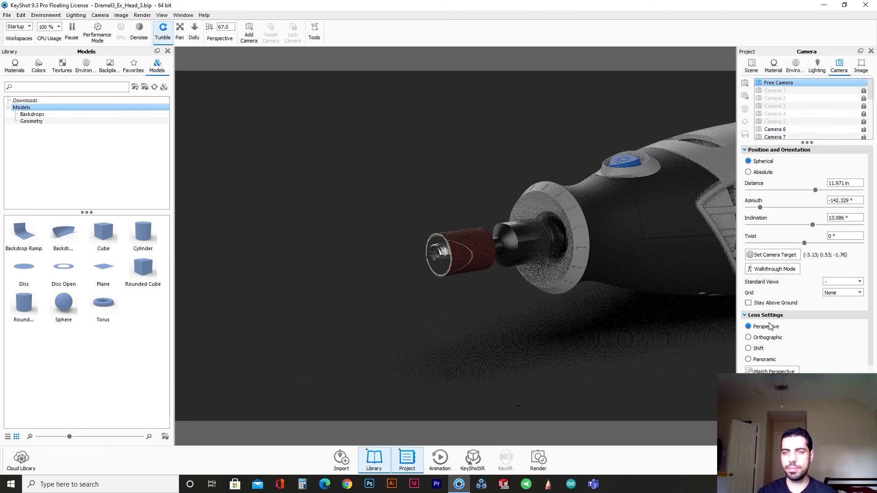
{"action": "left_click", "coordinate": [746, 95]}
Enable depth of field for the new camera and set its focal point on the red sanding sleeve.
{"action": "scroll", "coordinate": [804, 255], "scroll_direction": "down", "scroll_amount": 3}
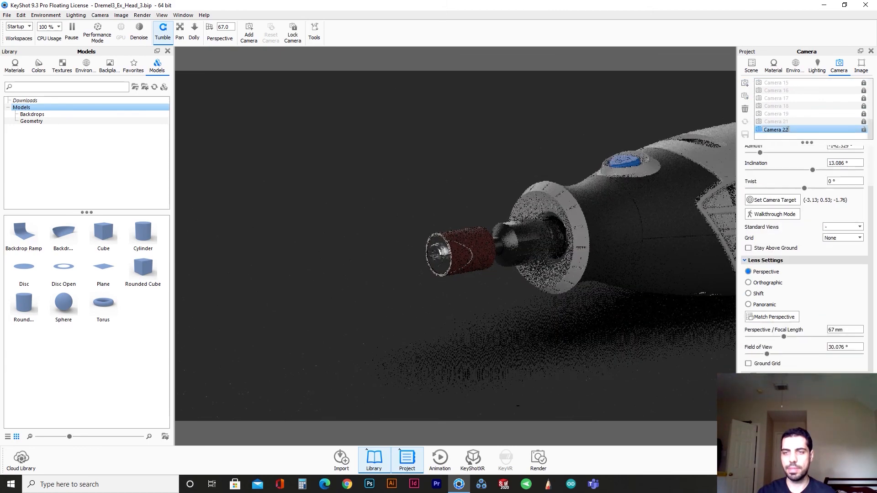
{"action": "left_click", "coordinate": [754, 381]}
{"action": "left_click", "coordinate": [772, 392]}
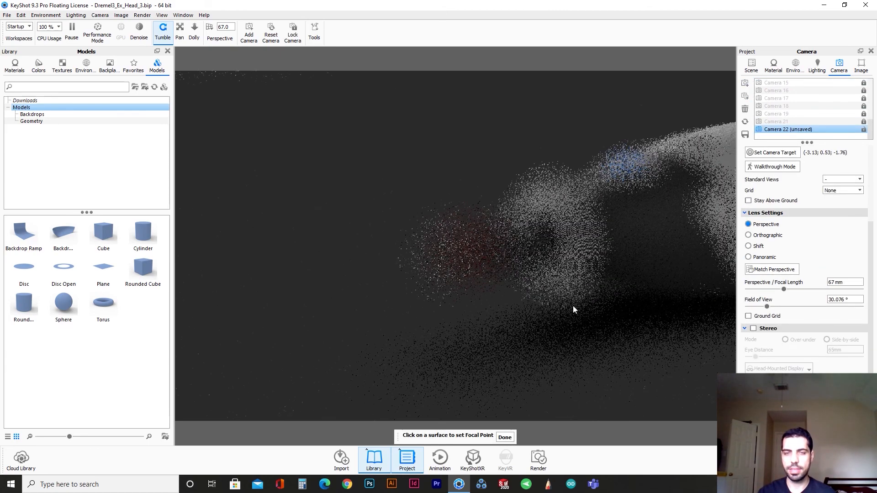
{"action": "left_click", "coordinate": [467, 254]}
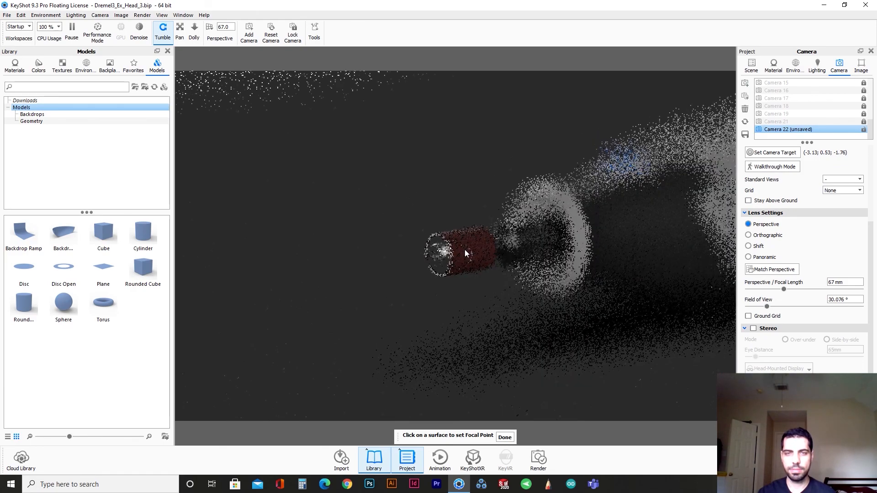
{"action": "left_click", "coordinate": [505, 437]}
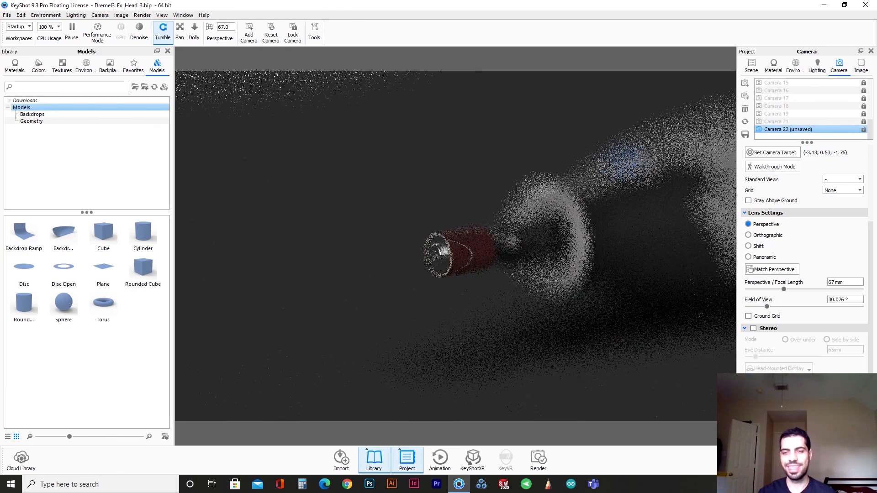